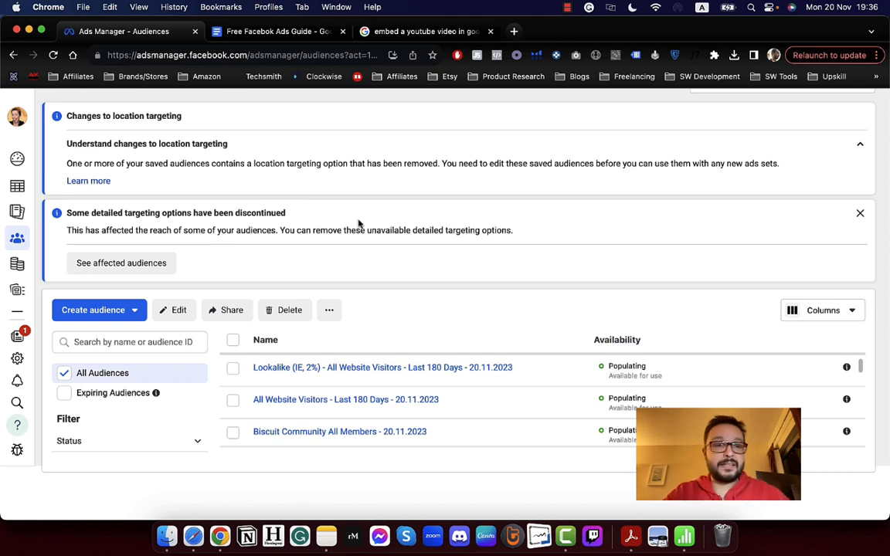
Go to the ad account's campaigns list and start creating a new campaign with the Auction buying type.
{"action": "left_click", "coordinate": [22, 187]}
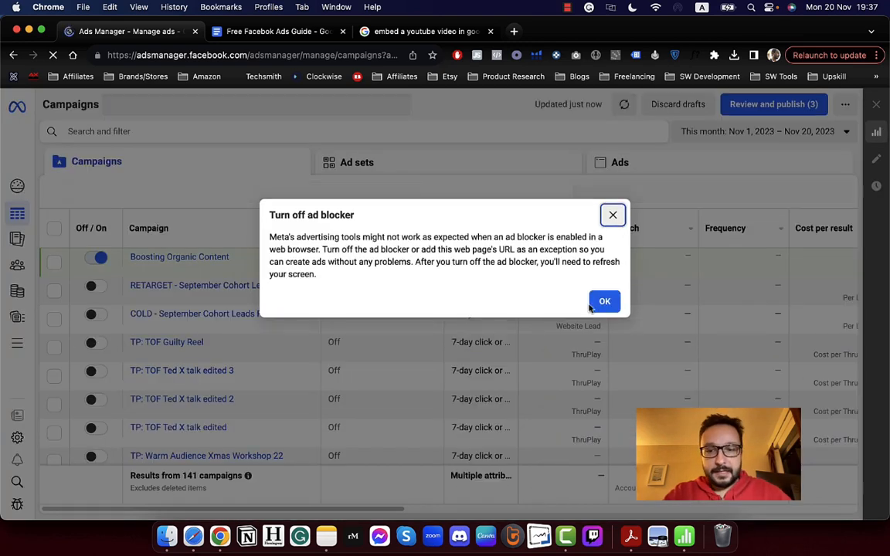
{"action": "left_click", "coordinate": [603, 301]}
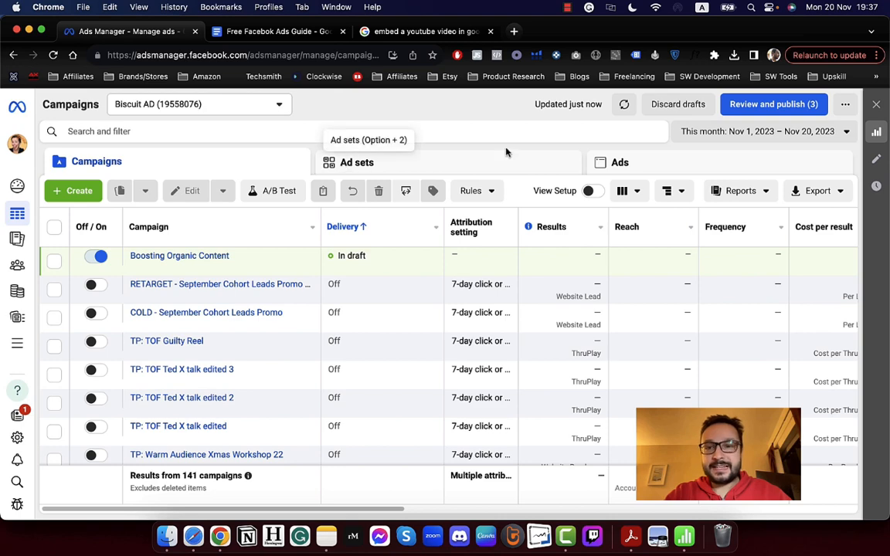
{"action": "left_click", "coordinate": [75, 191]}
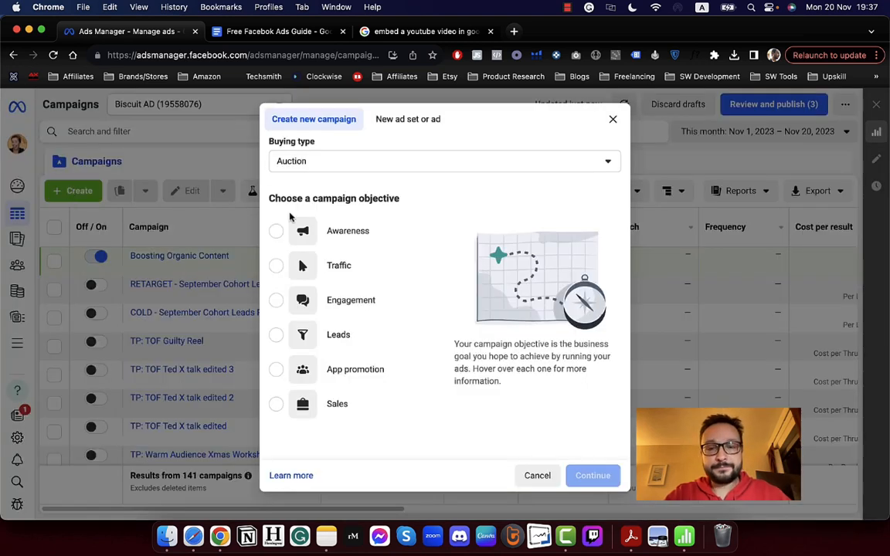
{"action": "left_click", "coordinate": [331, 167]}
{"action": "left_click", "coordinate": [331, 165]}
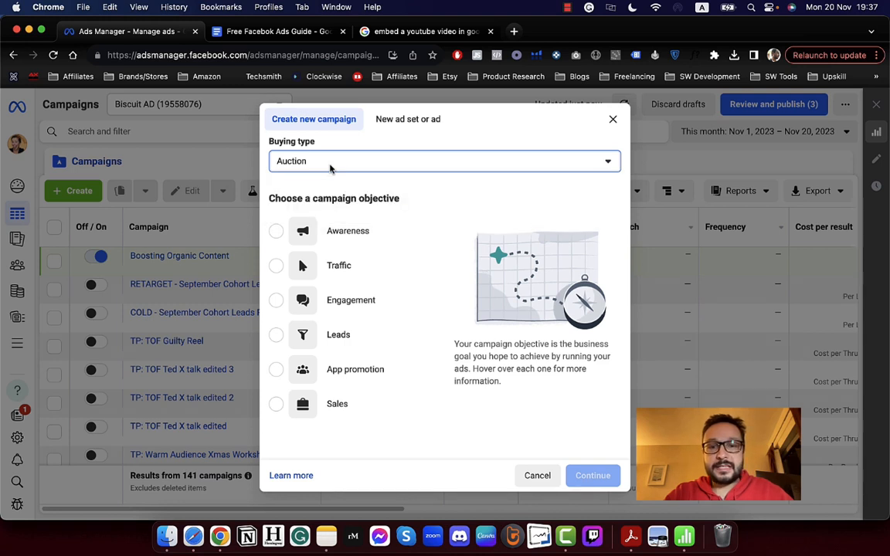
Examine the descriptions and suggested uses of the Awareness, Traffic, Engagement, Leads and App promotion campaign objectives.
{"action": "mouse_move", "coordinate": [307, 226]}
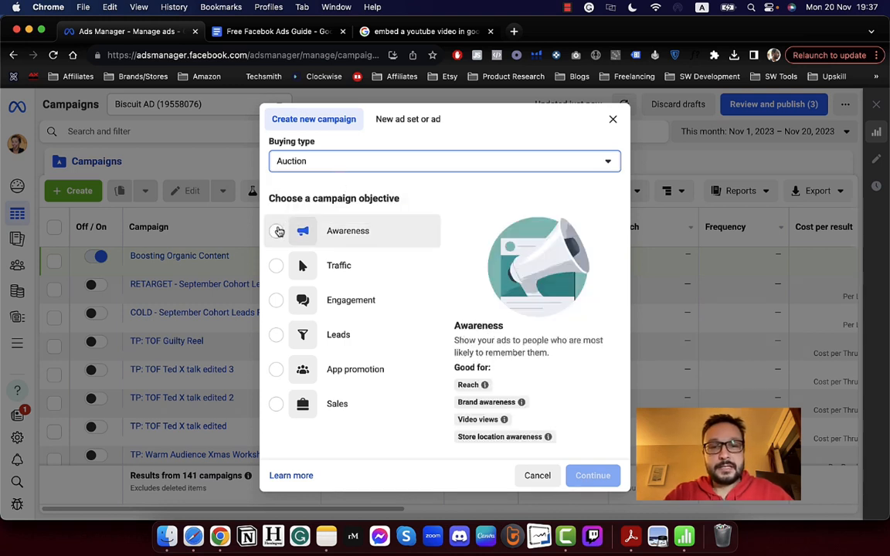
{"action": "scroll", "coordinate": [371, 238], "scroll_direction": "down", "scroll_amount": 1}
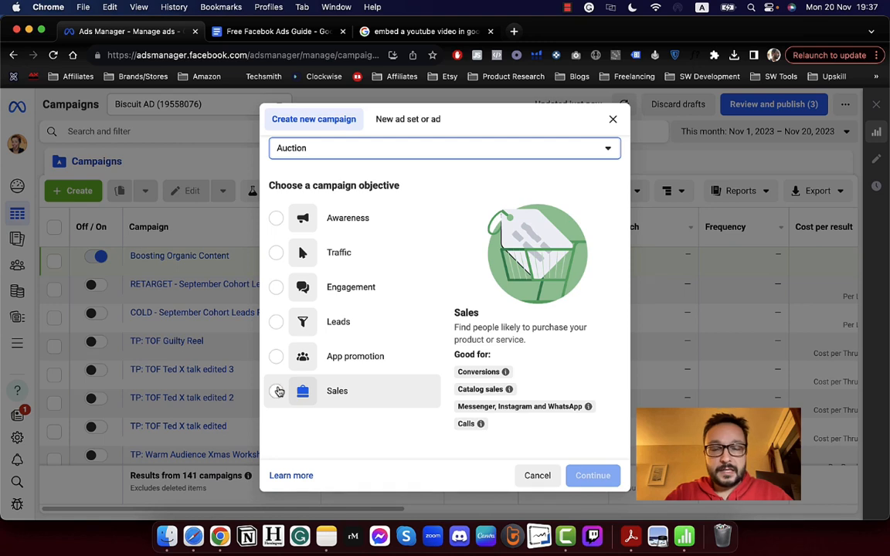
{"action": "left_click", "coordinate": [277, 220]}
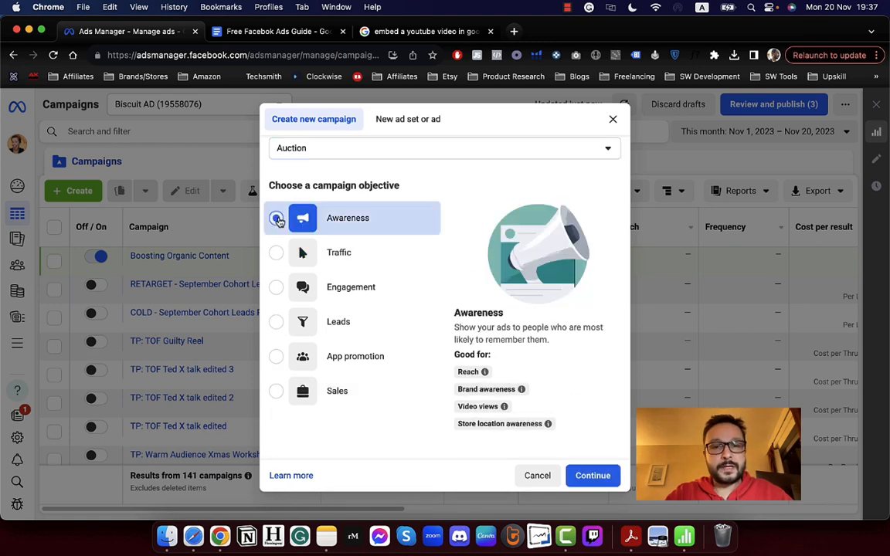
{"action": "left_click", "coordinate": [277, 255]}
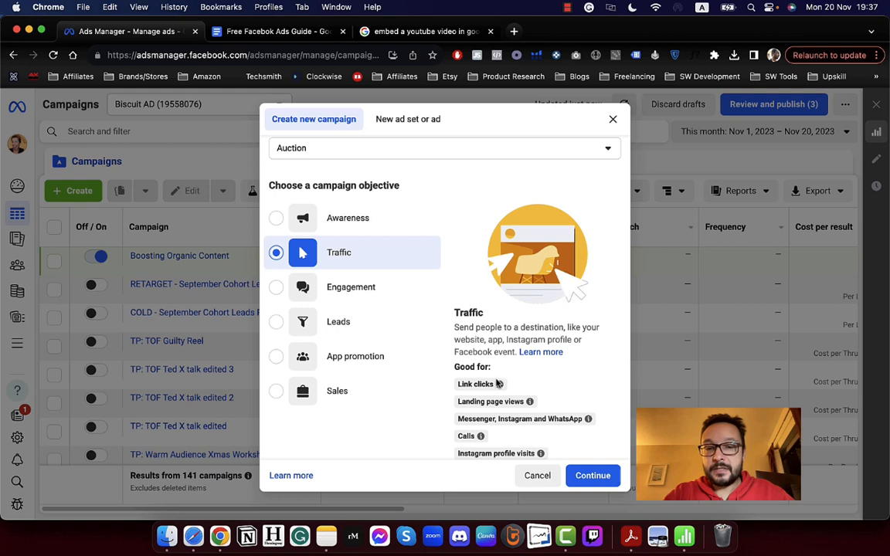
{"action": "mouse_move", "coordinate": [530, 403]}
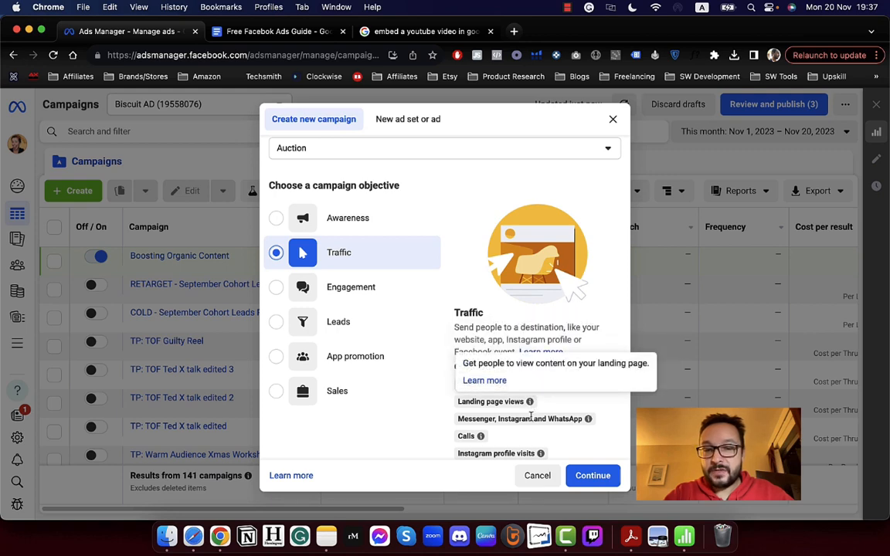
{"action": "scroll", "coordinate": [488, 432], "scroll_direction": "down", "scroll_amount": 1}
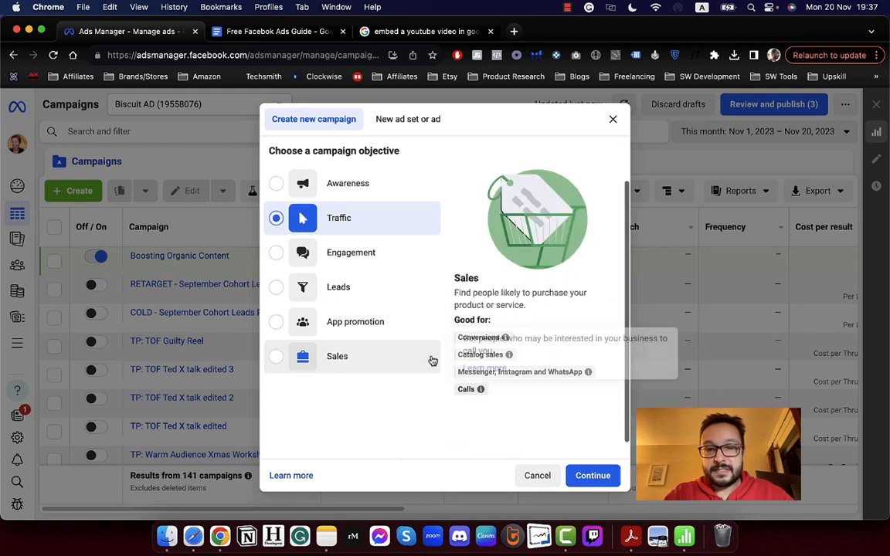
{"action": "left_click", "coordinate": [276, 253]}
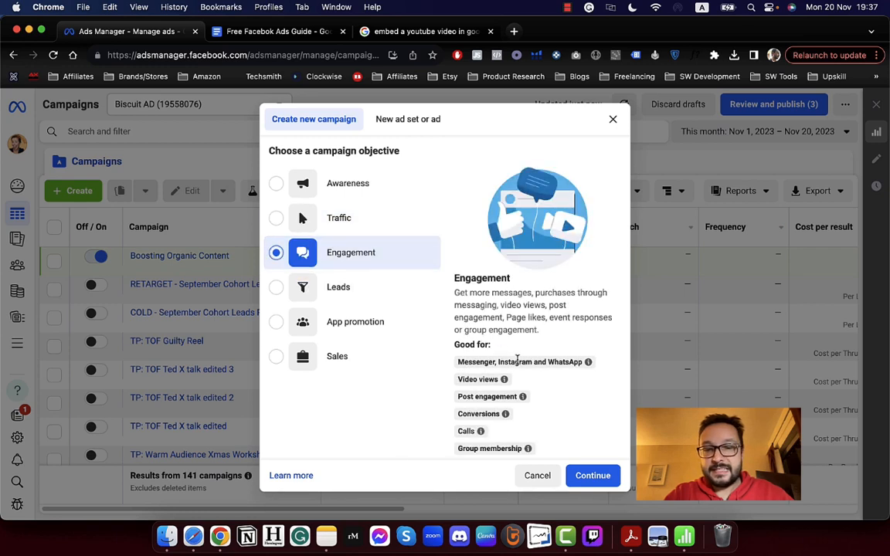
{"action": "scroll", "coordinate": [521, 369], "scroll_direction": "down", "scroll_amount": 1}
{"action": "left_click", "coordinate": [275, 266]}
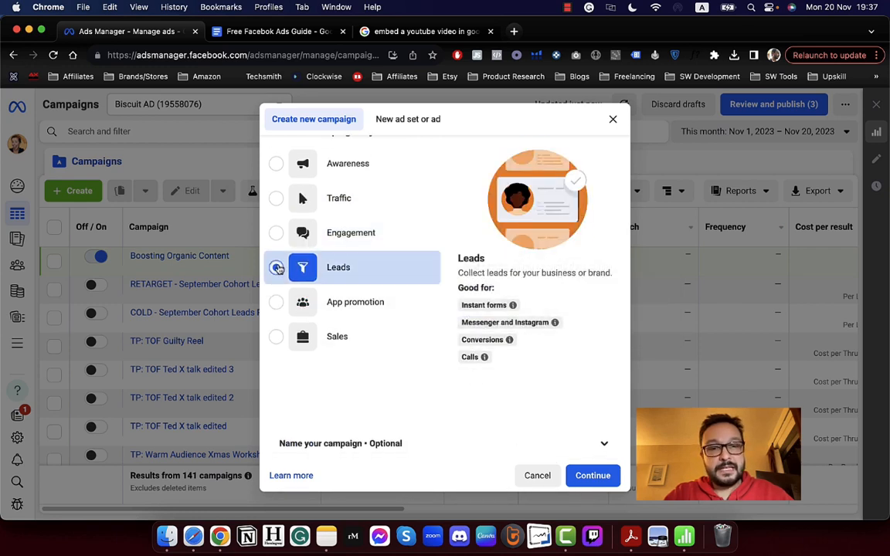
{"action": "left_click", "coordinate": [277, 304]}
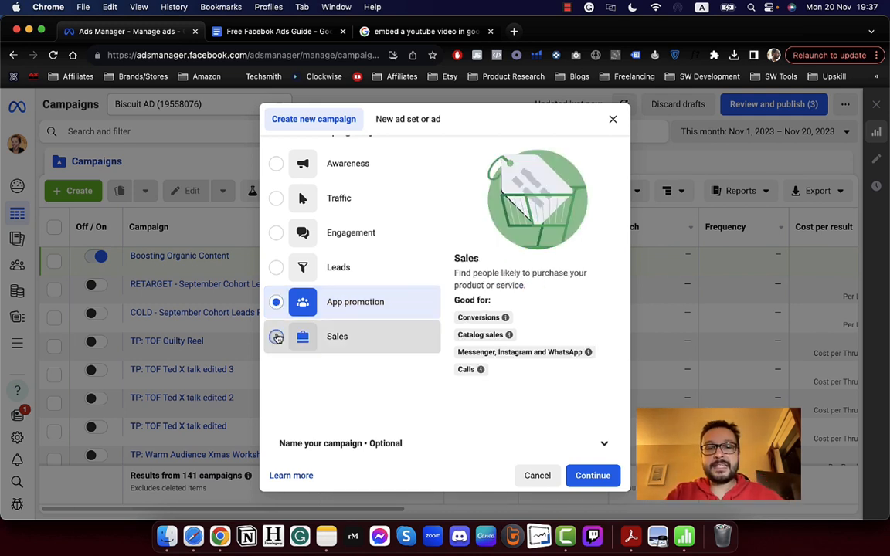
Choose the Sales objective and name the campaign "Cold Campaign - Sales - 20.11.2023".
{"action": "left_click", "coordinate": [276, 336]}
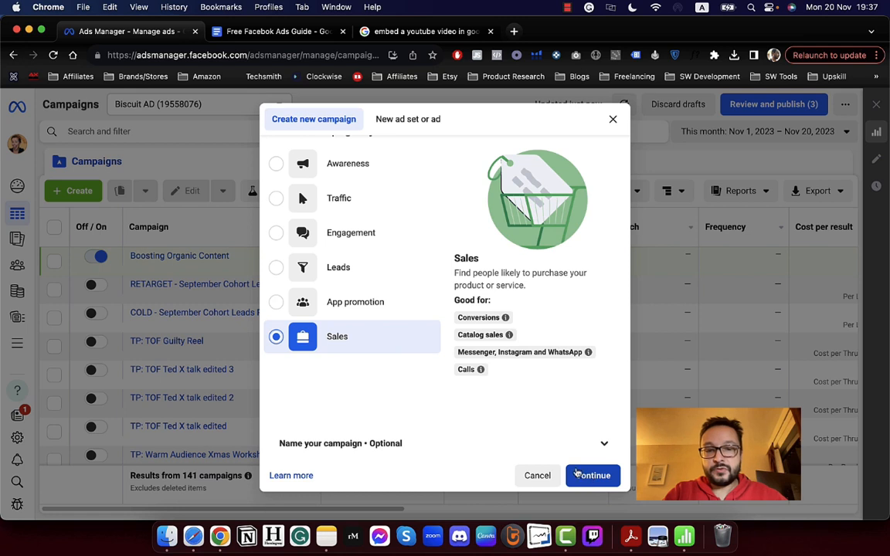
{"action": "left_click", "coordinate": [529, 445]}
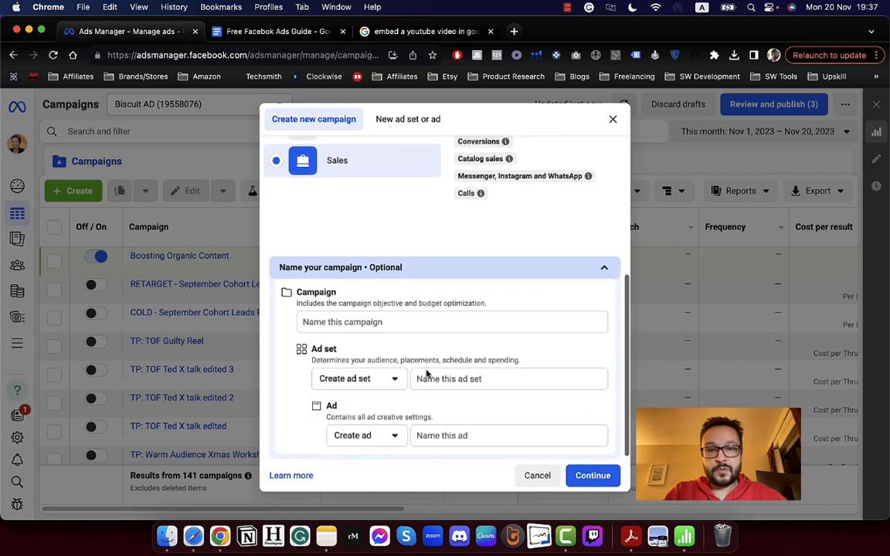
{"action": "left_click", "coordinate": [359, 322]}
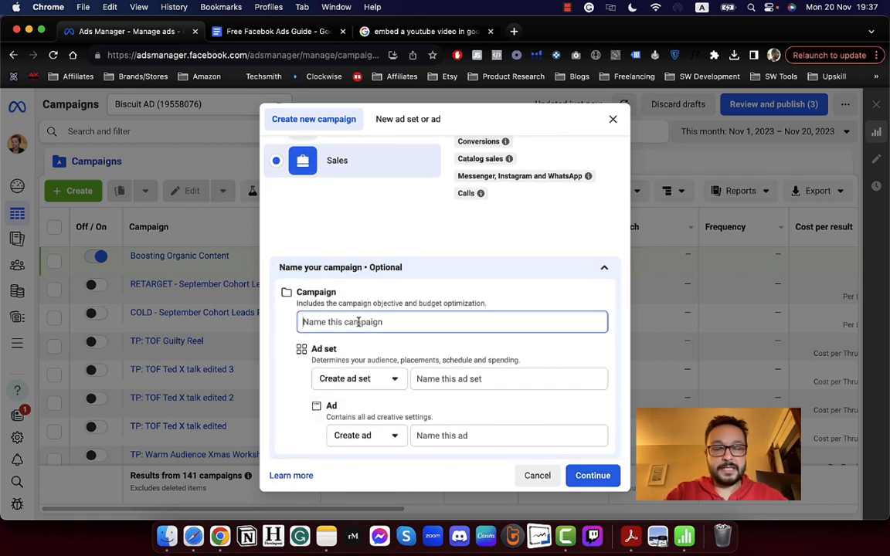
{"action": "type", "text": "C"}
{"action": "key", "text": "BackSpace"}
{"action": "type", "text": "Col"}
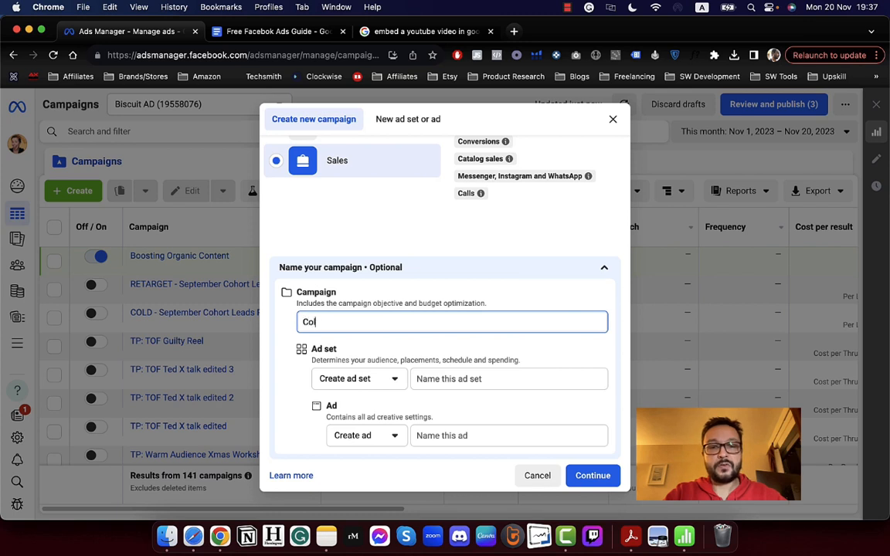
{"action": "type", "text": "d"}
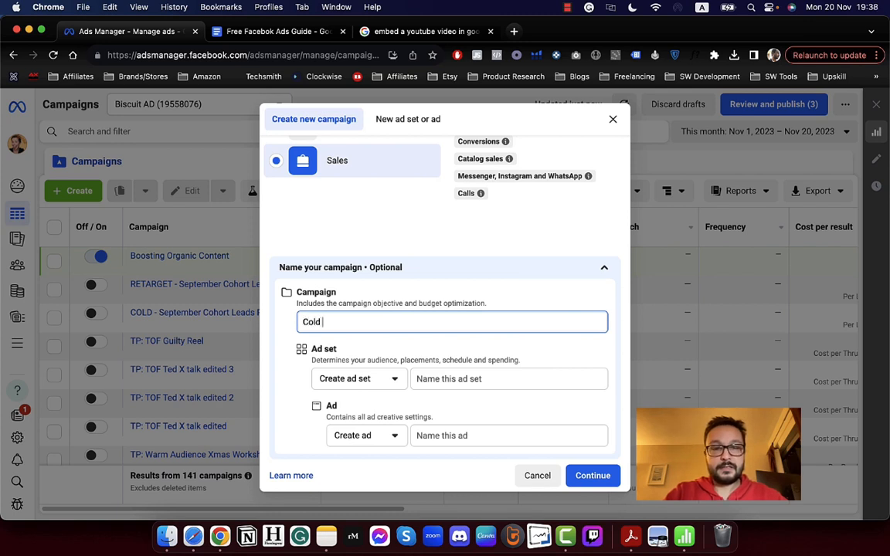
{"action": "type", "text": " Cam"}
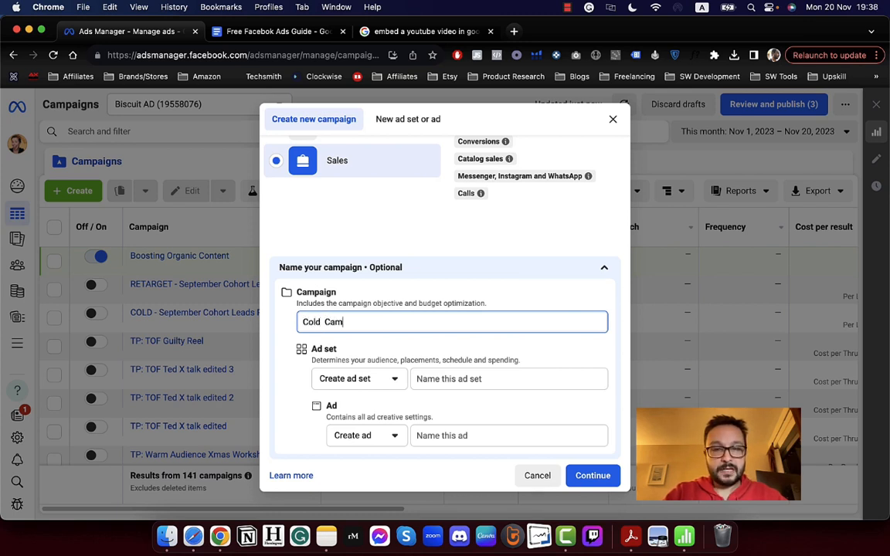
{"action": "type", "text": "pa"}
{"action": "key", "text": "BackSpace"}
{"action": "key", "text": "BackSpace"}
{"action": "key", "text": "BackSpace"}
{"action": "key", "text": "BackSpace"}
{"action": "type", "text": "a"}
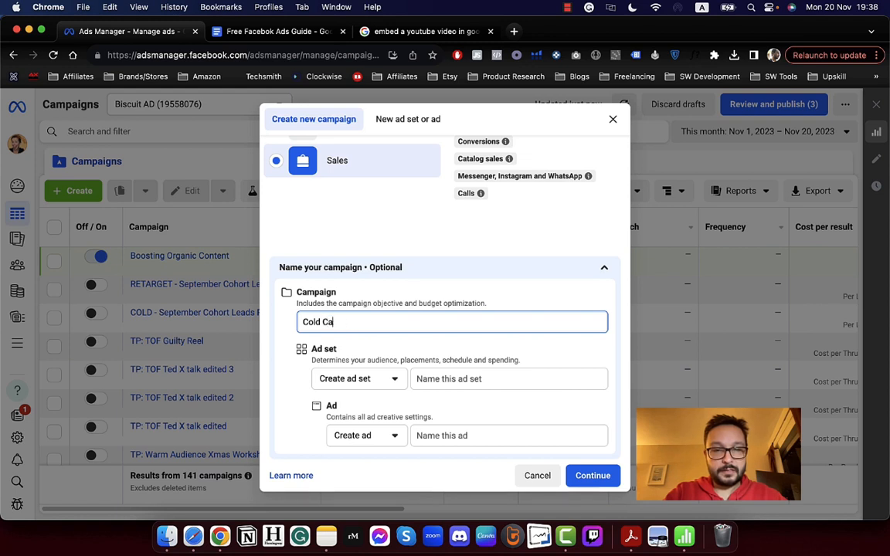
{"action": "type", "text": "mpaign - Sales - 20.1"}
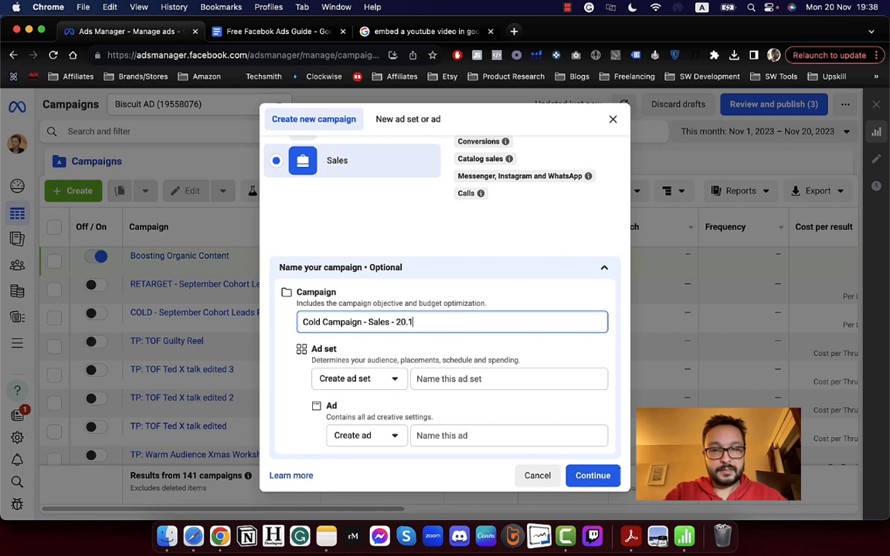
{"action": "type", "text": "2023"}
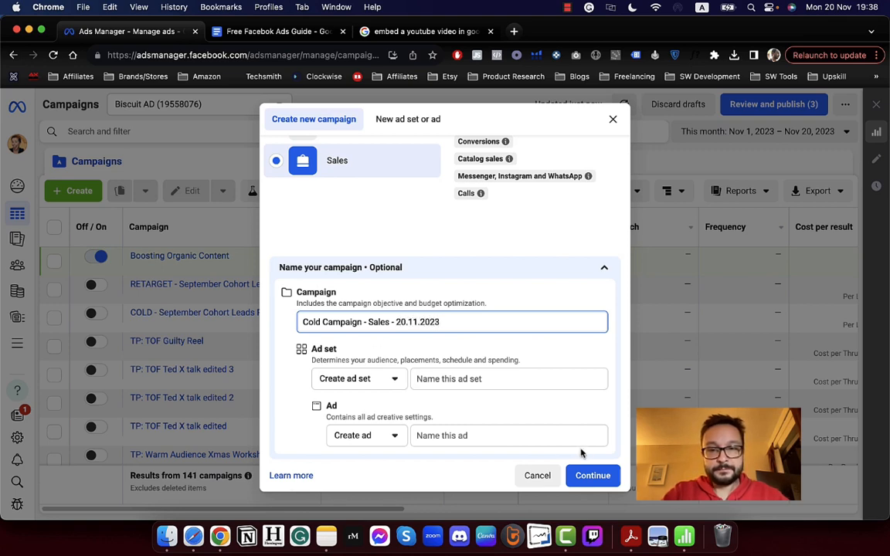
Continue with the manual sales campaign setup to create the campaign draft.
{"action": "left_click", "coordinate": [591, 475]}
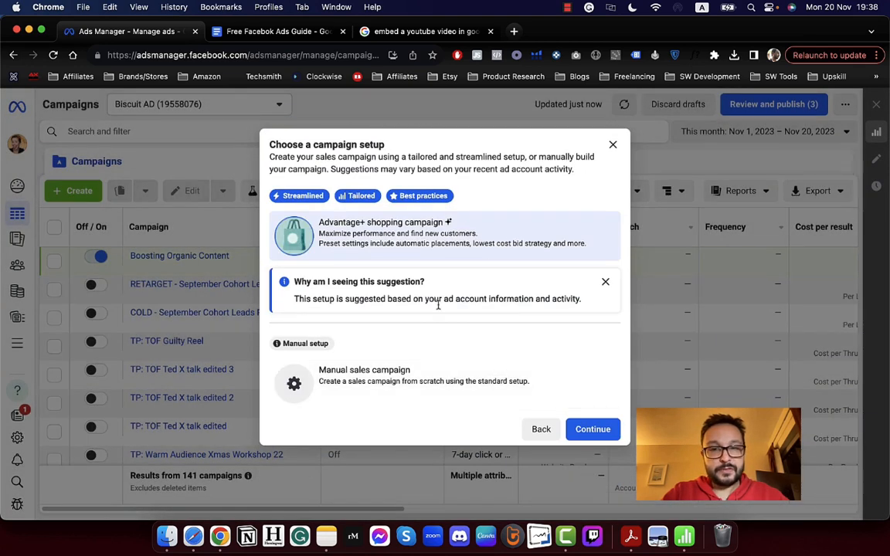
{"action": "left_click", "coordinate": [383, 377]}
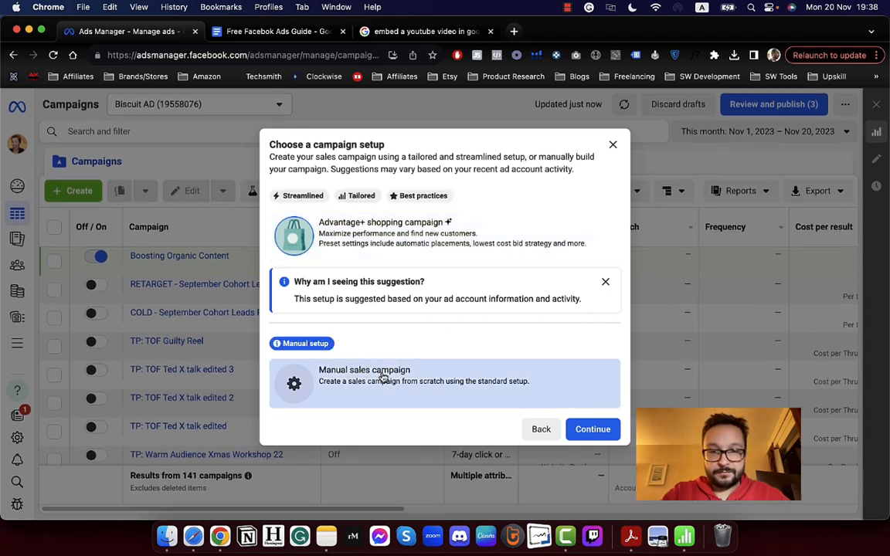
{"action": "left_click", "coordinate": [593, 430]}
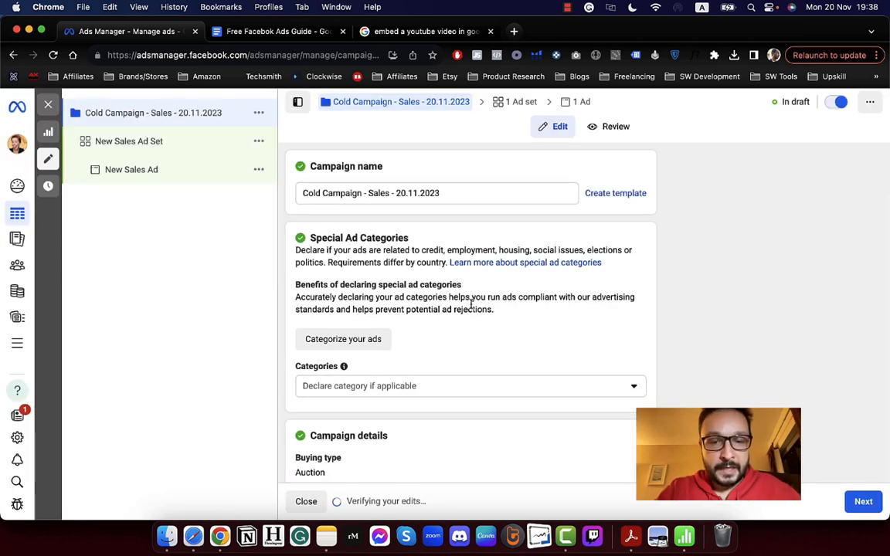
Examine the campaign-level settings: special ad categories, campaign details, catalog use, A/B test and Advantage campaign budget.
{"action": "left_click", "coordinate": [439, 193]}
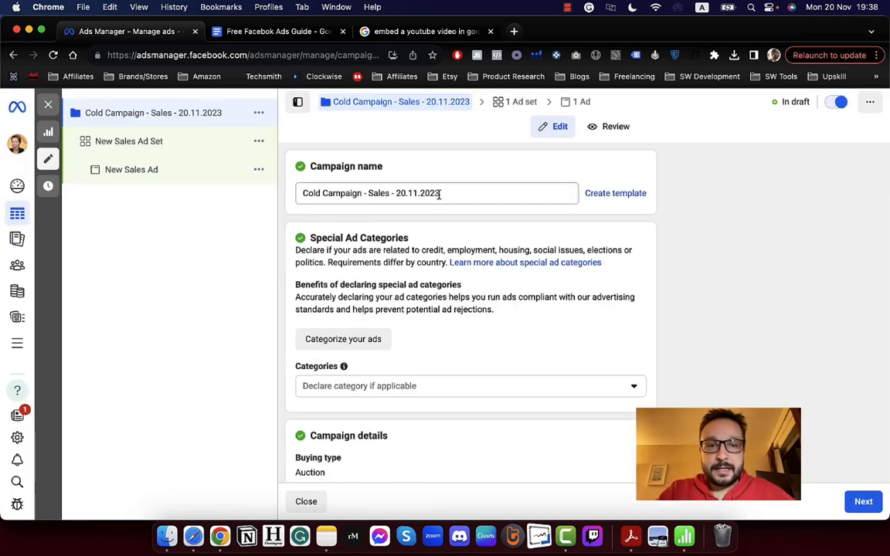
{"action": "scroll", "coordinate": [447, 281], "scroll_direction": "down", "scroll_amount": 2}
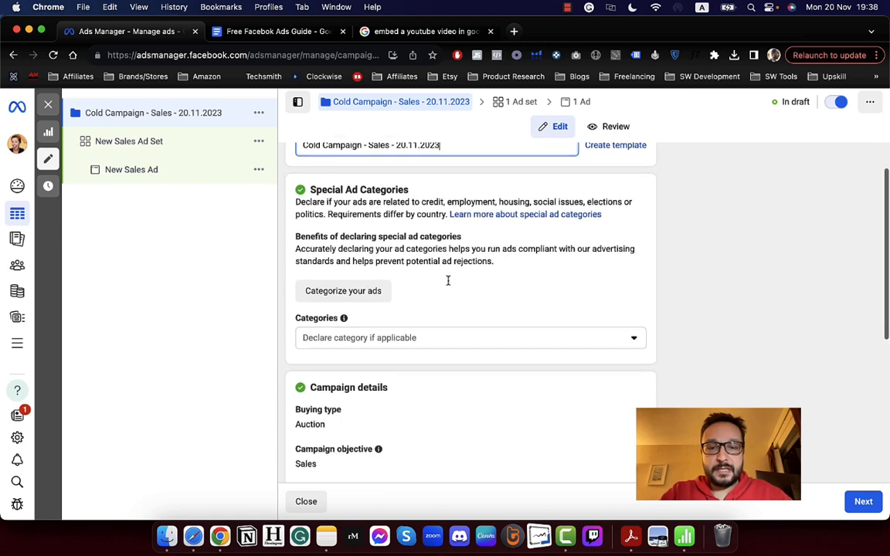
{"action": "left_click", "coordinate": [393, 341]}
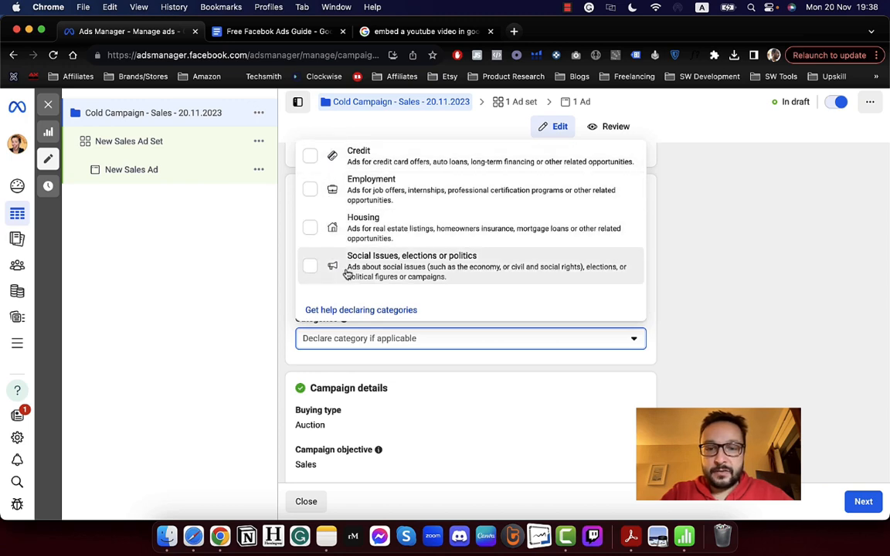
{"action": "left_click", "coordinate": [445, 378]}
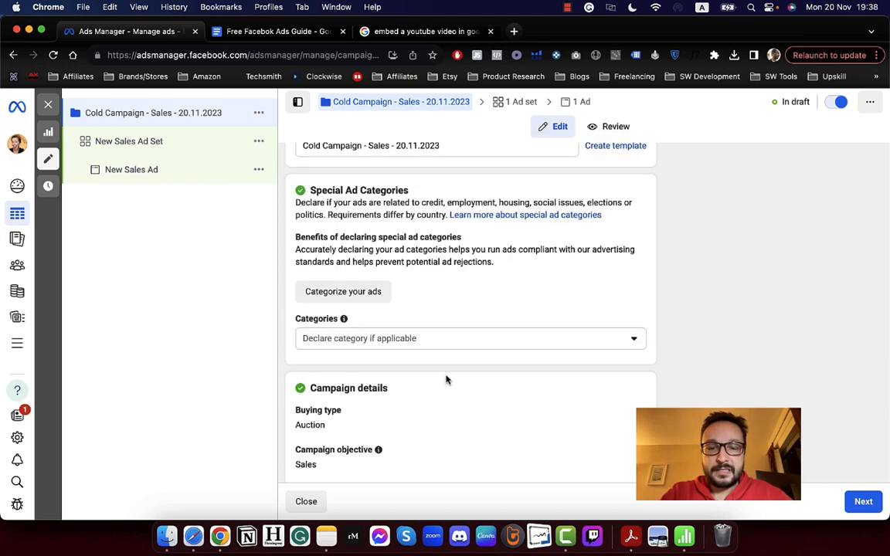
{"action": "scroll", "coordinate": [445, 378], "scroll_direction": "down", "scroll_amount": 2}
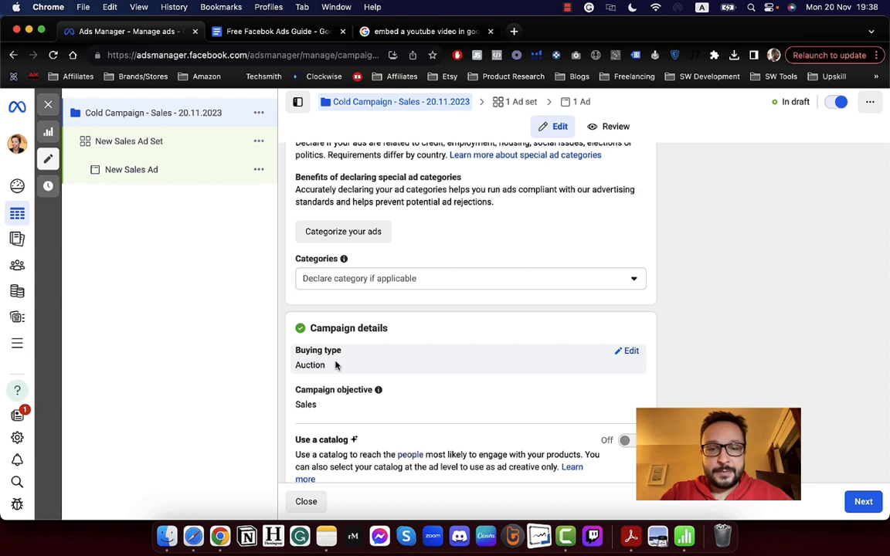
{"action": "scroll", "coordinate": [335, 365], "scroll_direction": "down", "scroll_amount": 5}
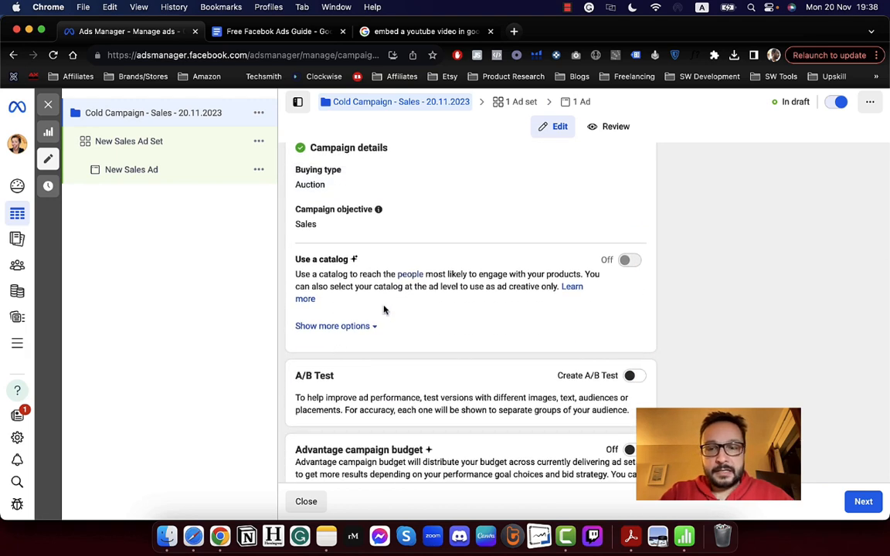
{"action": "scroll", "coordinate": [441, 302], "scroll_direction": "down", "scroll_amount": 1}
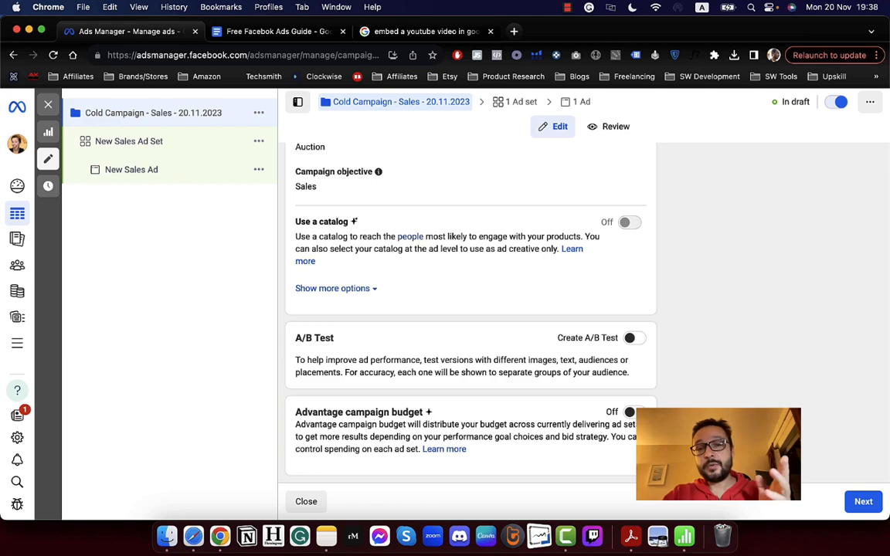
Go on to the ad set level and name the ad set "Lookalike - Ireland - Website Visitors 0-2% - 20.11.2023".
{"action": "left_click", "coordinate": [863, 503]}
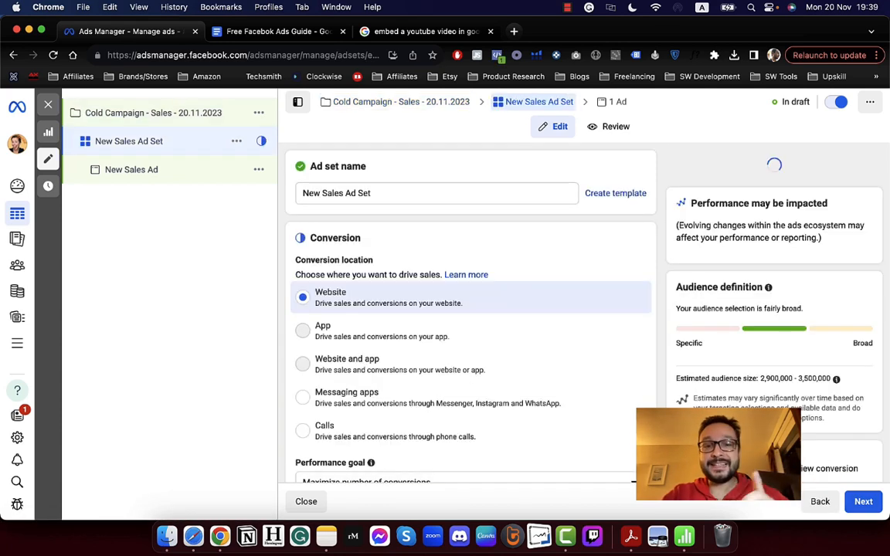
{"action": "left_click", "coordinate": [357, 189]}
{"action": "key", "text": "super+a"}
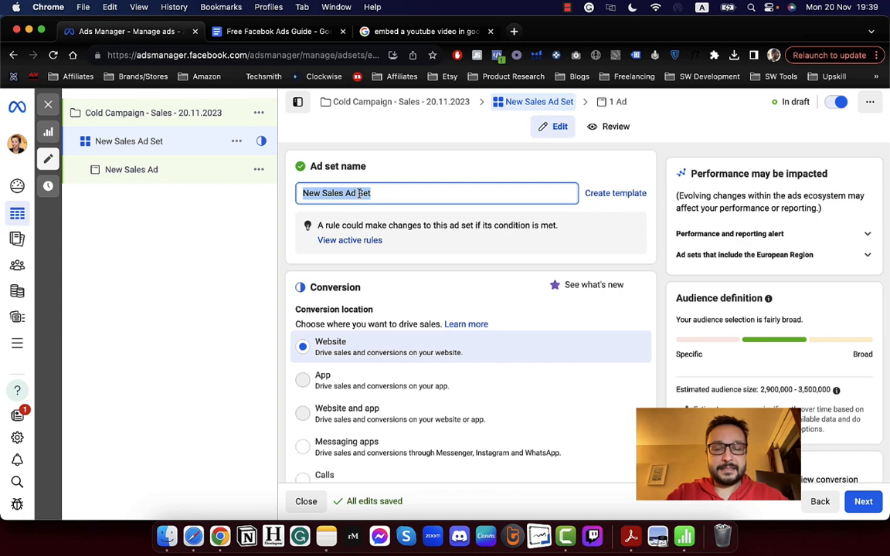
{"action": "type", "text": "Lookalike"}
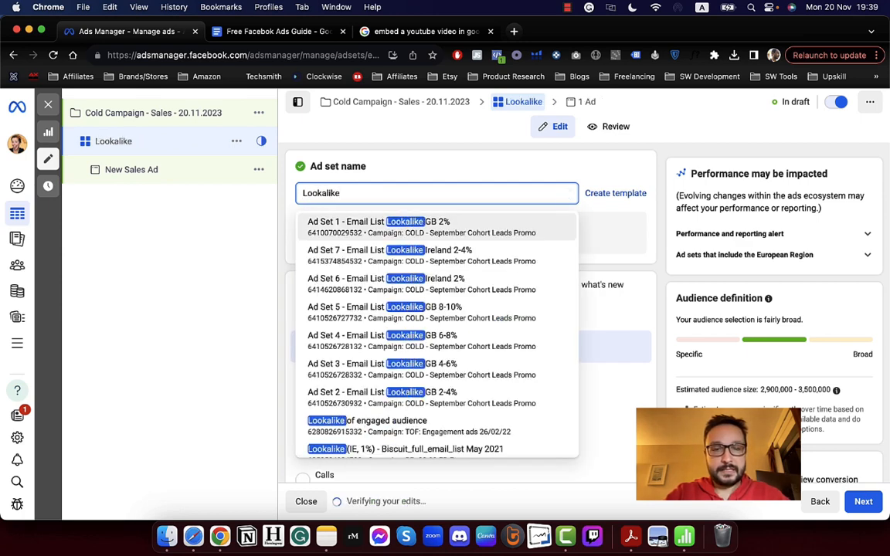
{"action": "type", "text": " - Ire"}
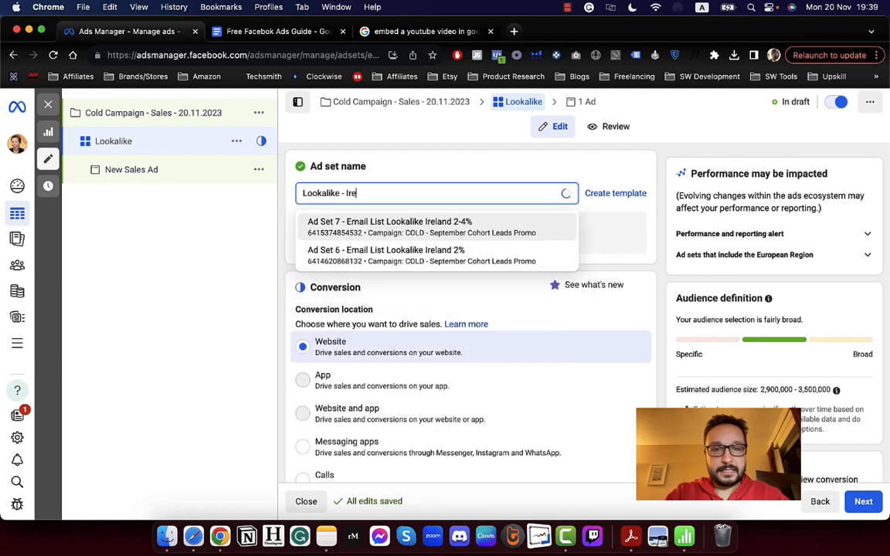
{"action": "type", "text": "land 0"}
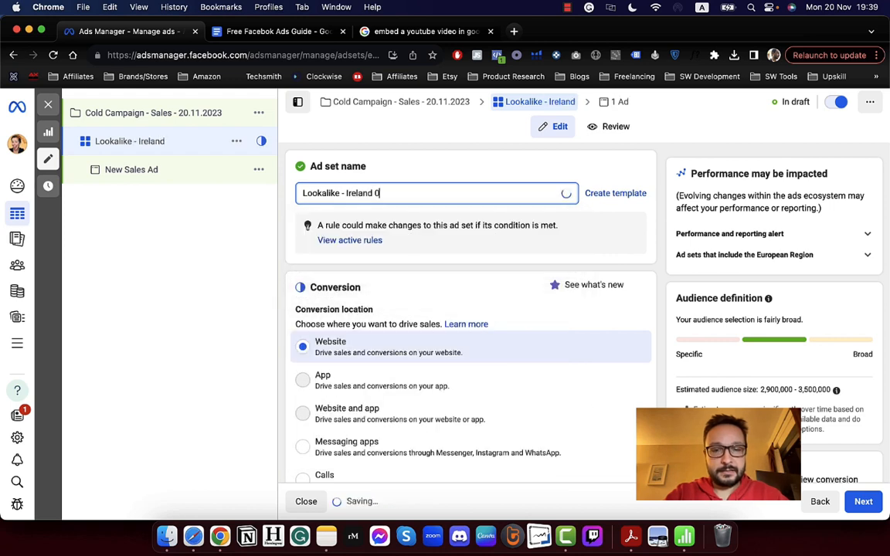
{"action": "key", "text": "BackSpace"}
{"action": "key", "text": "BackSpace"}
{"action": "type", "text": "- Website Vi"}
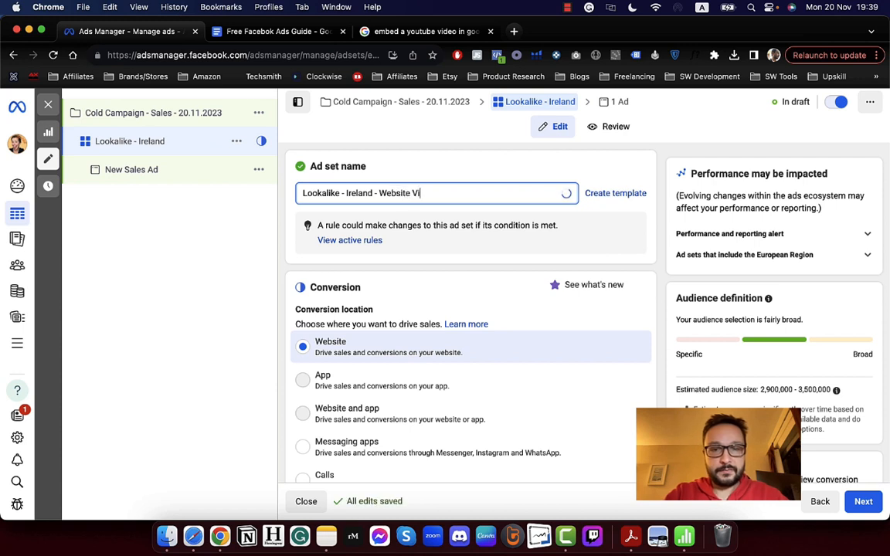
{"action": "type", "text": "sitors "}
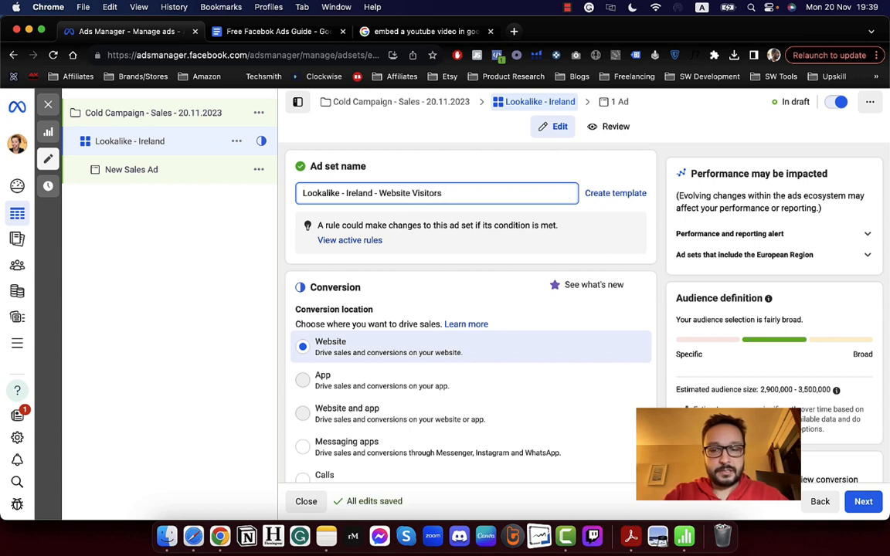
{"action": "type", "text": "0-"}
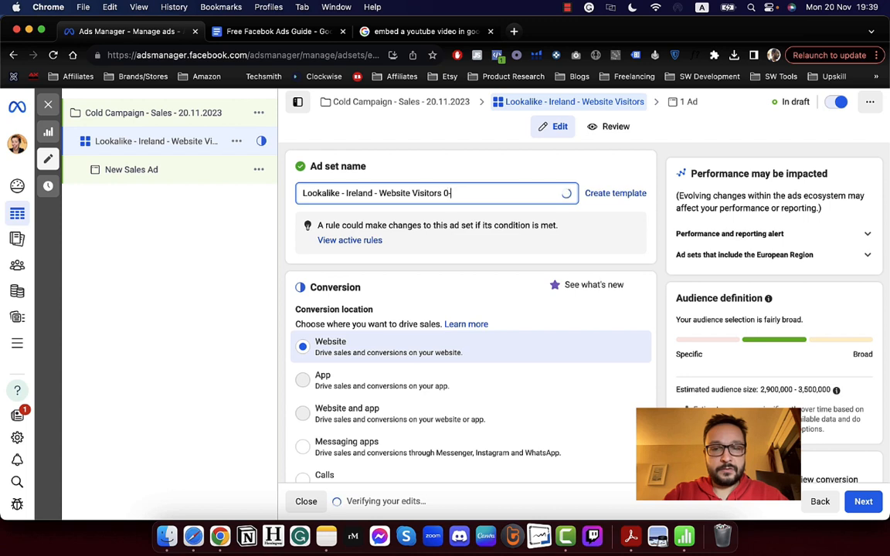
{"action": "type", "text": "2%"}
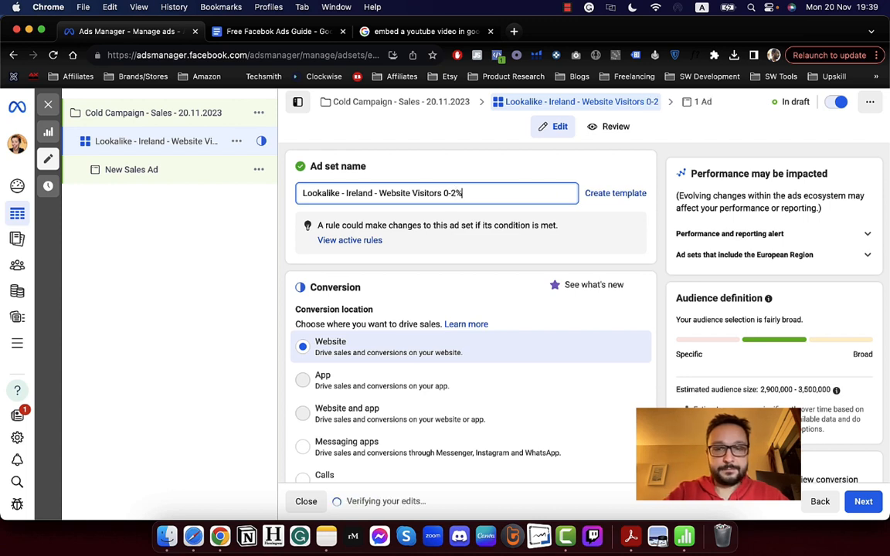
{"action": "type", "text": " - 30"}
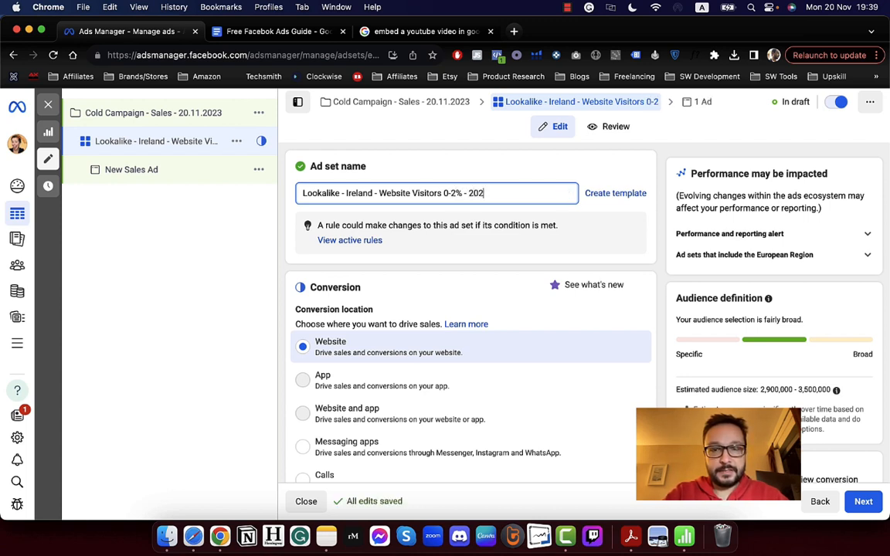
{"action": "key", "text": "BackSpace"}
{"action": "key", "text": "BackSpace"}
{"action": "type", "text": "2"}
{"action": "type", "text": "0.11.2023"}
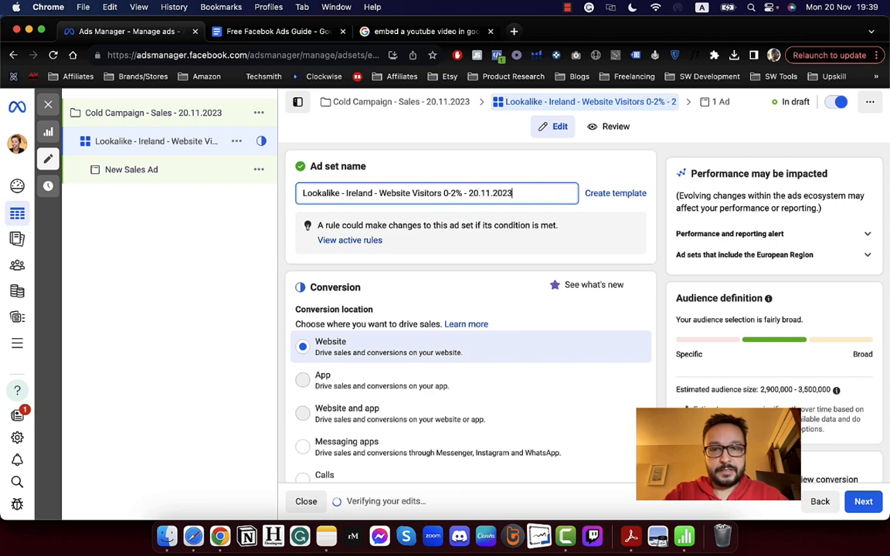
{"action": "left_click", "coordinate": [409, 275]}
Choose Purchase as the ad set's conversion event for the website conversion location.
{"action": "scroll", "coordinate": [410, 275], "scroll_direction": "down", "scroll_amount": 3}
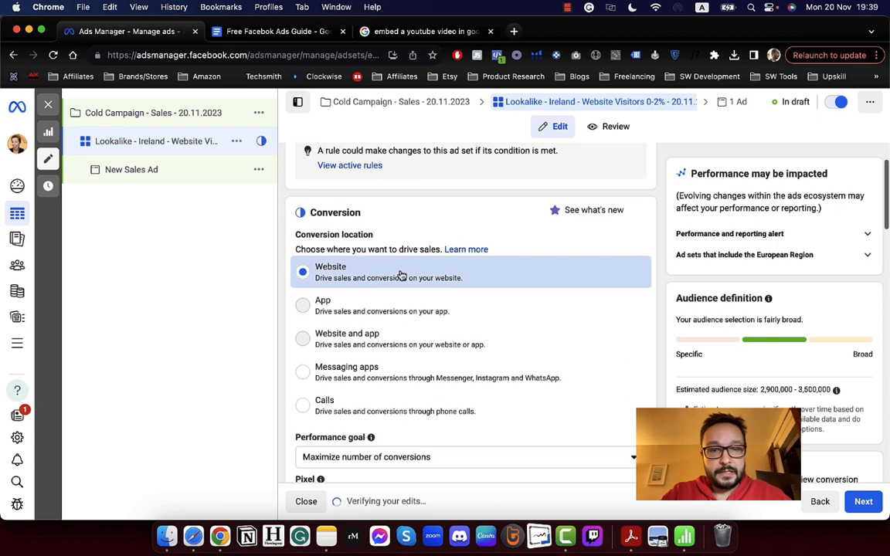
{"action": "scroll", "coordinate": [350, 278], "scroll_direction": "down", "scroll_amount": 5}
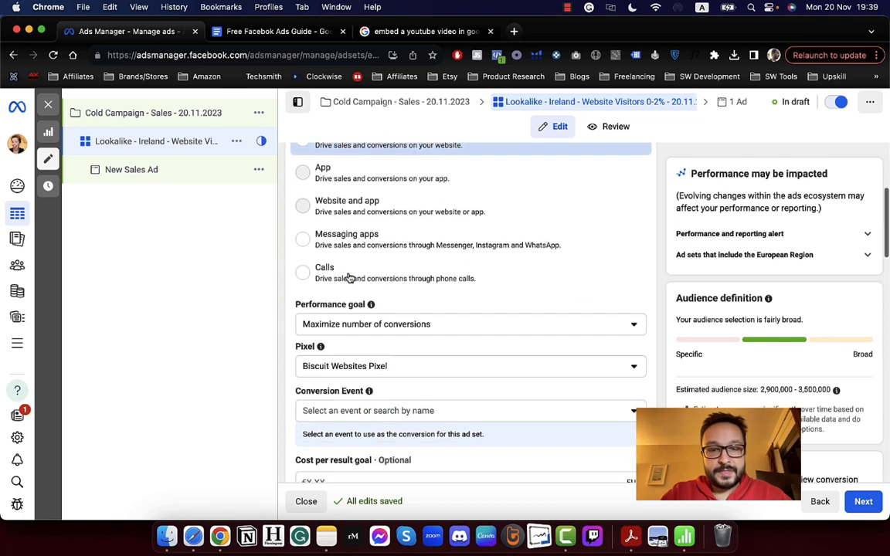
{"action": "scroll", "coordinate": [356, 375], "scroll_direction": "down", "scroll_amount": 2}
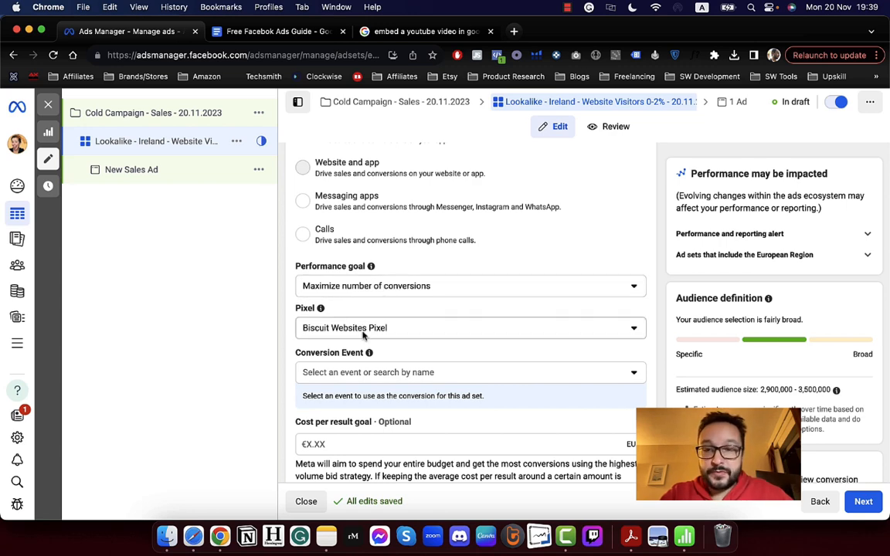
{"action": "left_click", "coordinate": [368, 375]}
{"action": "scroll", "coordinate": [366, 327], "scroll_direction": "up", "scroll_amount": 3}
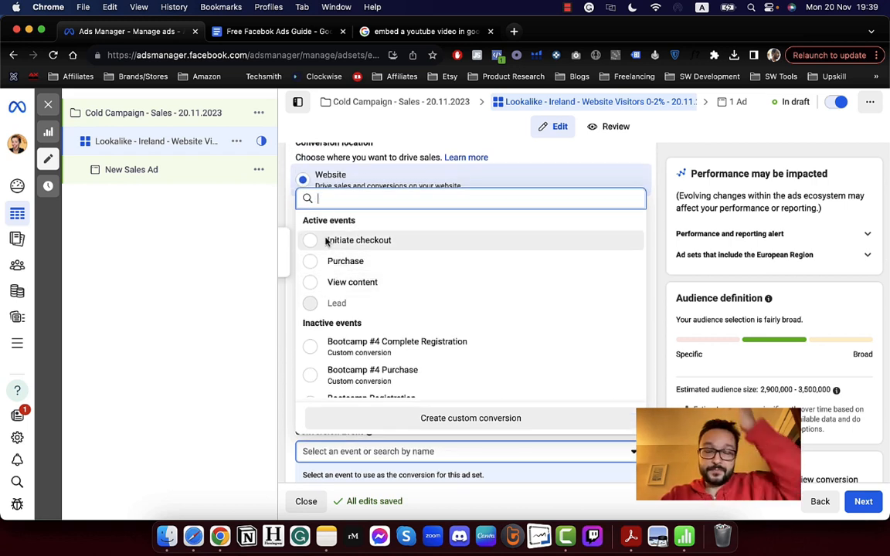
{"action": "scroll", "coordinate": [342, 300], "scroll_direction": "down", "scroll_amount": 2}
{"action": "scroll", "coordinate": [342, 299], "scroll_direction": "down", "scroll_amount": 8}
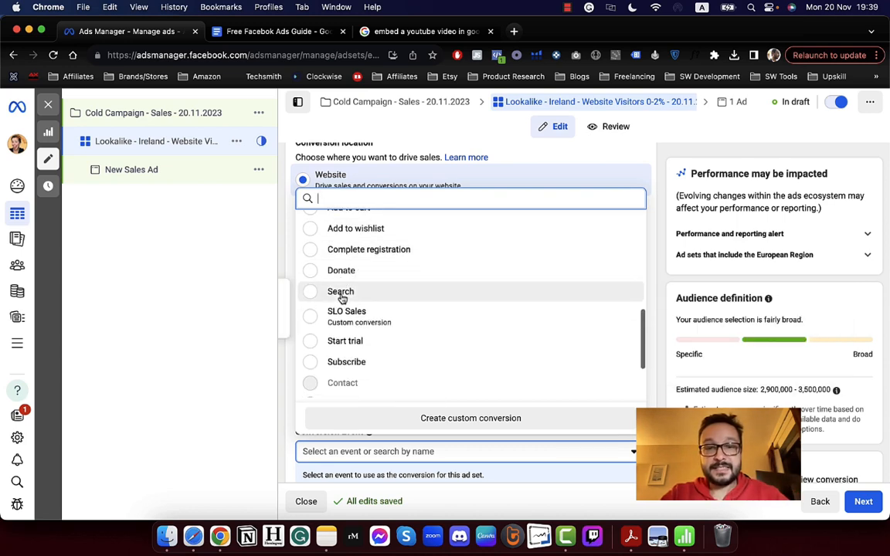
{"action": "scroll", "coordinate": [343, 299], "scroll_direction": "down", "scroll_amount": 5}
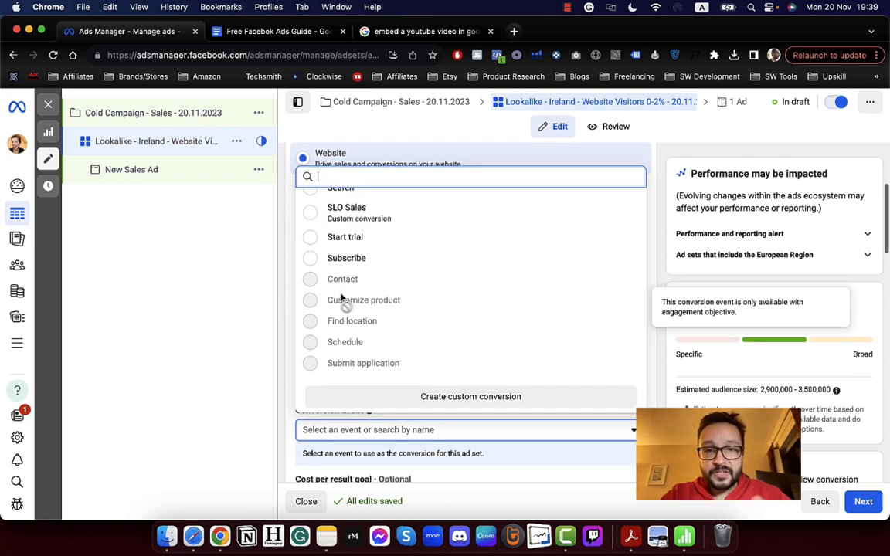
{"action": "scroll", "coordinate": [342, 299], "scroll_direction": "up", "scroll_amount": 15}
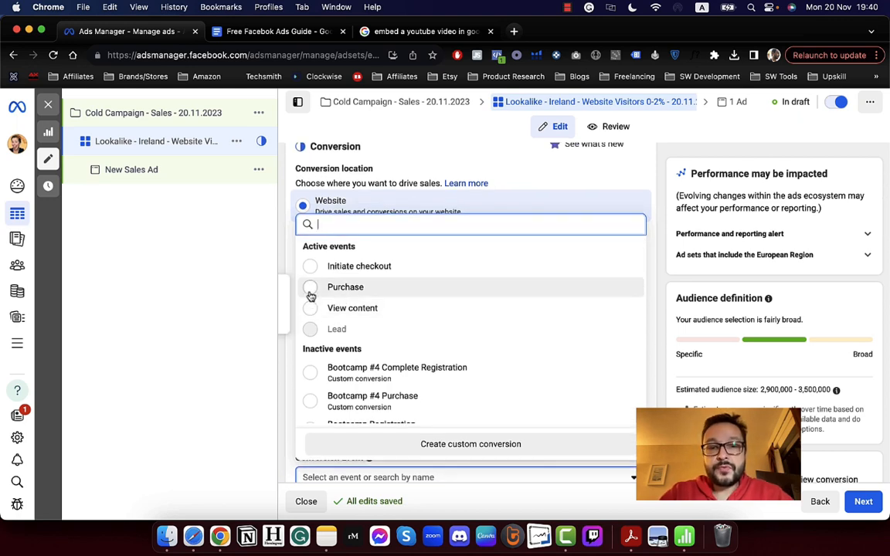
{"action": "left_click", "coordinate": [310, 293]}
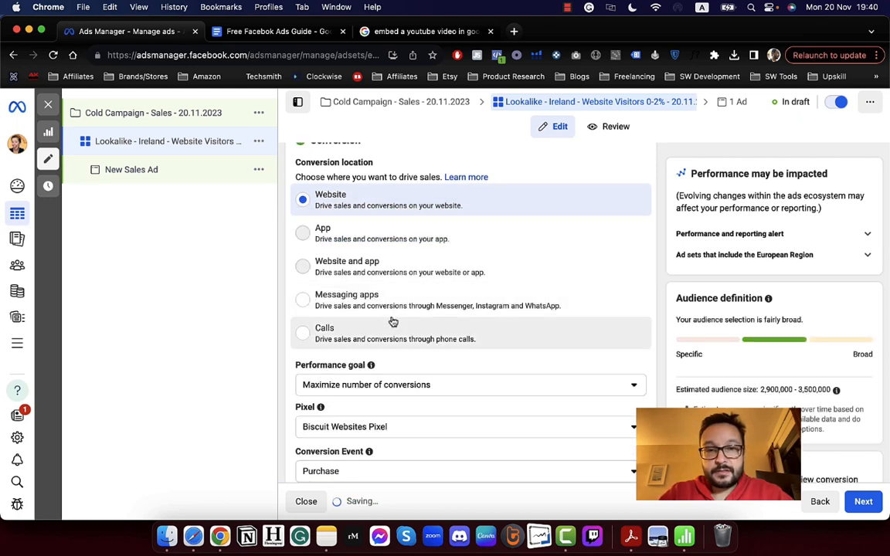
Examine the ad set's cost per result goal, dynamic creative, daily budget and schedule settings.
{"action": "scroll", "coordinate": [467, 394], "scroll_direction": "down", "scroll_amount": 5}
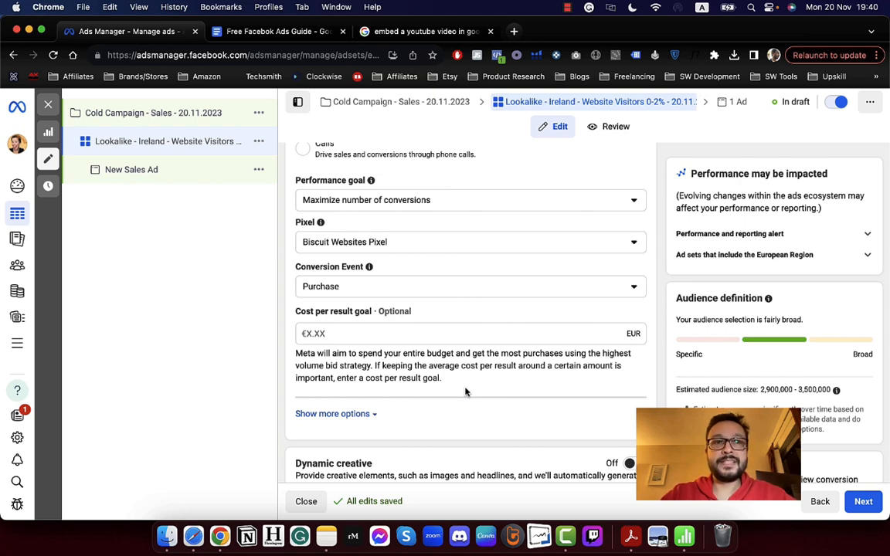
{"action": "scroll", "coordinate": [466, 391], "scroll_direction": "down", "scroll_amount": 6}
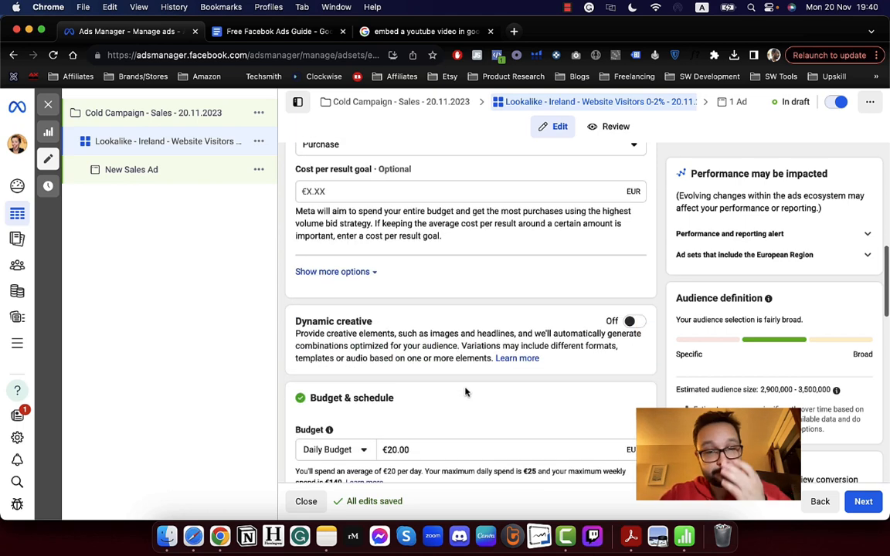
{"action": "scroll", "coordinate": [437, 372], "scroll_direction": "up", "scroll_amount": 4}
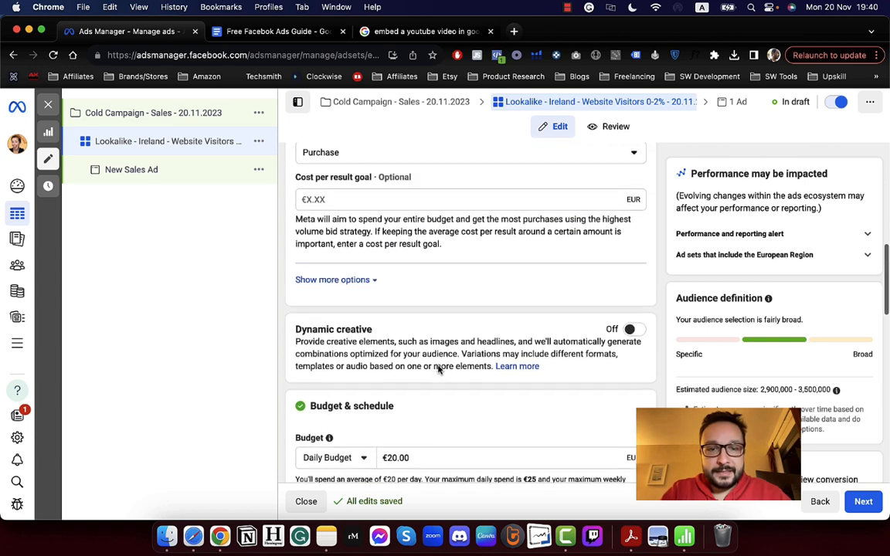
{"action": "scroll", "coordinate": [437, 370], "scroll_direction": "down", "scroll_amount": 5}
{"action": "left_click", "coordinate": [390, 353]}
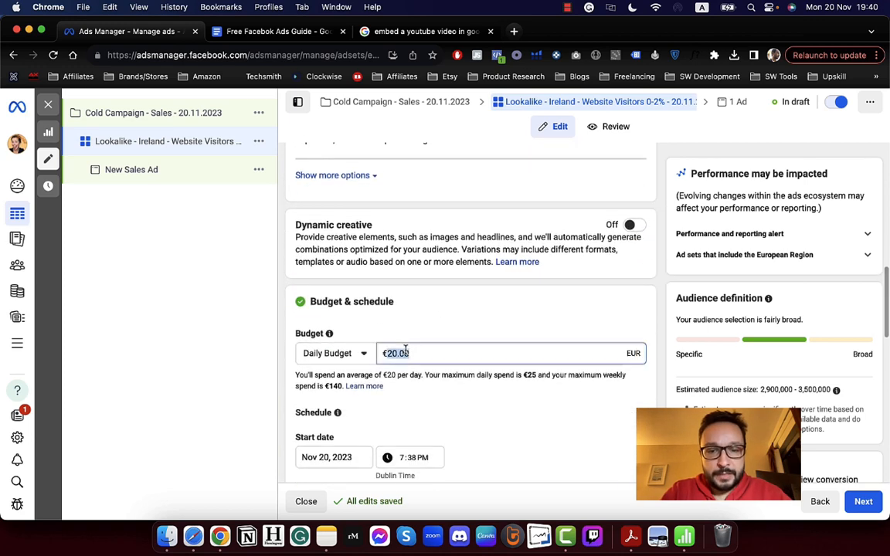
{"action": "scroll", "coordinate": [405, 353], "scroll_direction": "down", "scroll_amount": 8}
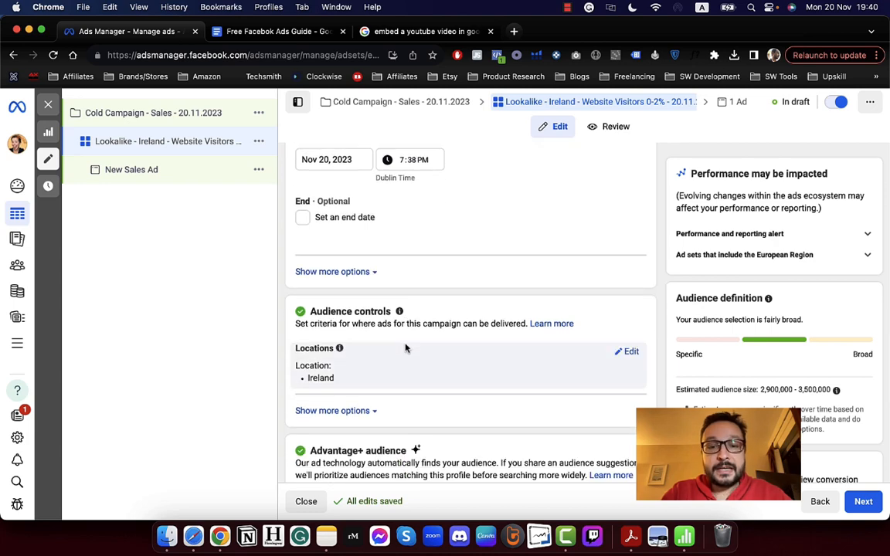
Expand the extra audience controls, check the custom audiences available for exclusion, and open the locations for editing.
{"action": "scroll", "coordinate": [390, 372], "scroll_direction": "down", "scroll_amount": 4}
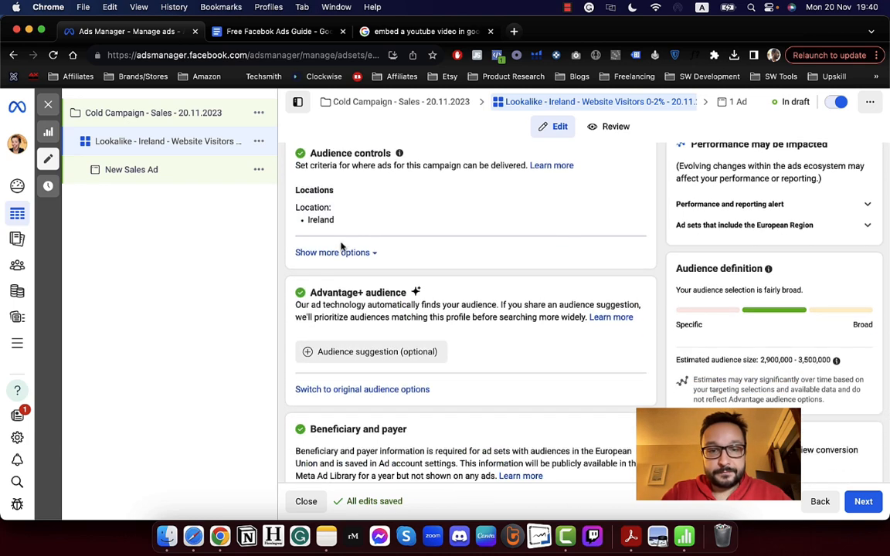
{"action": "left_click", "coordinate": [341, 256]}
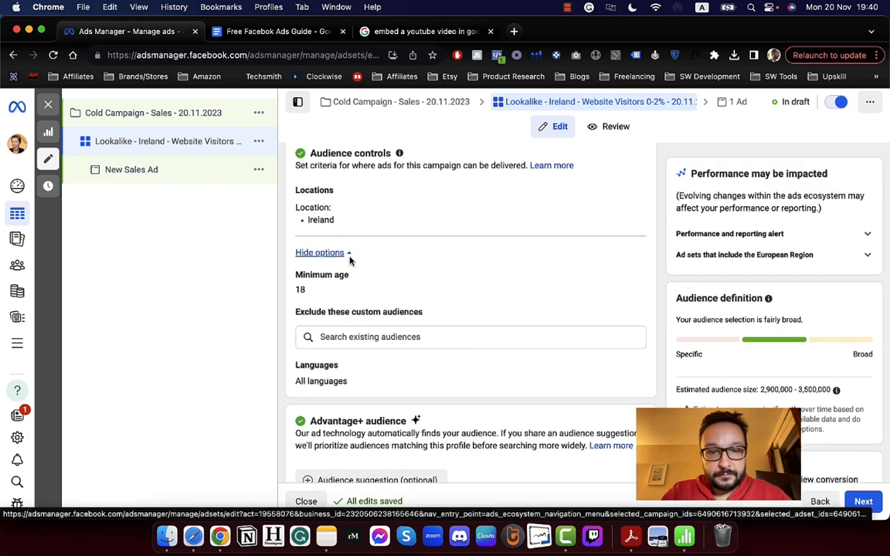
{"action": "left_click", "coordinate": [358, 339]}
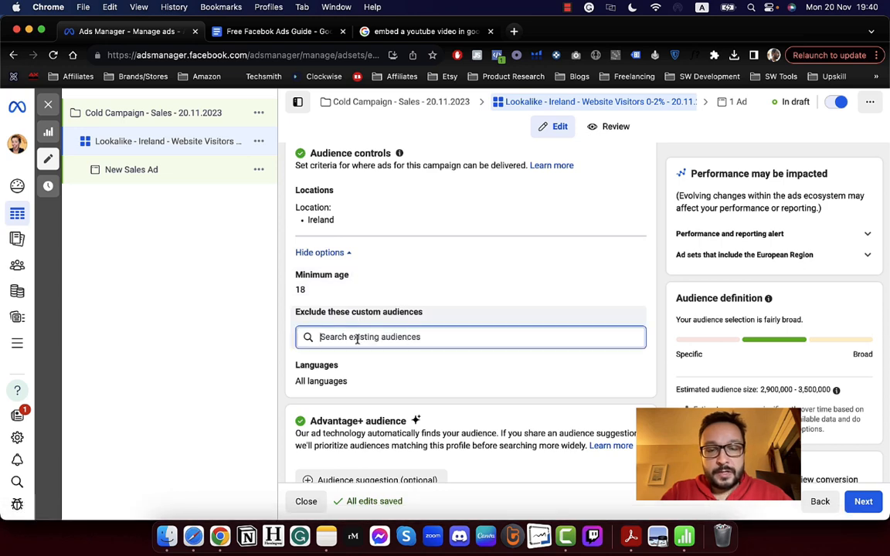
{"action": "scroll", "coordinate": [363, 312], "scroll_direction": "up", "scroll_amount": 1}
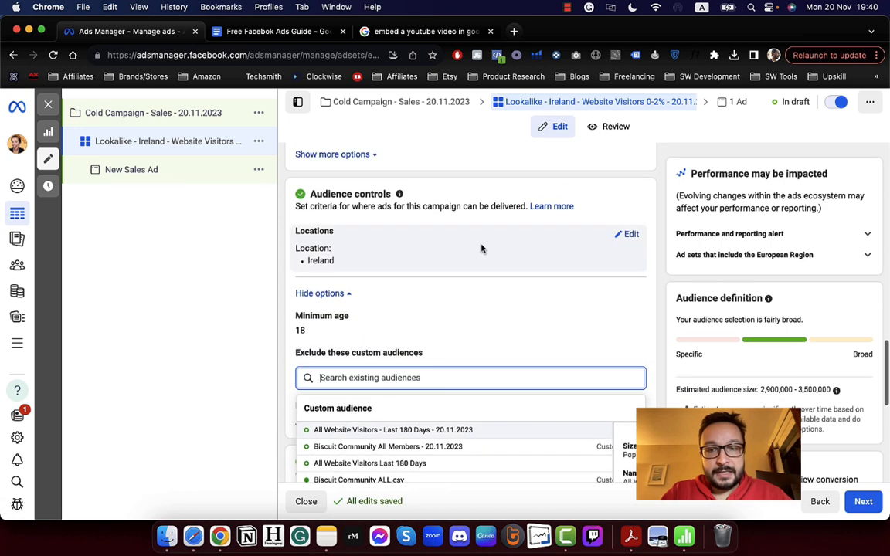
{"action": "left_click", "coordinate": [628, 235]}
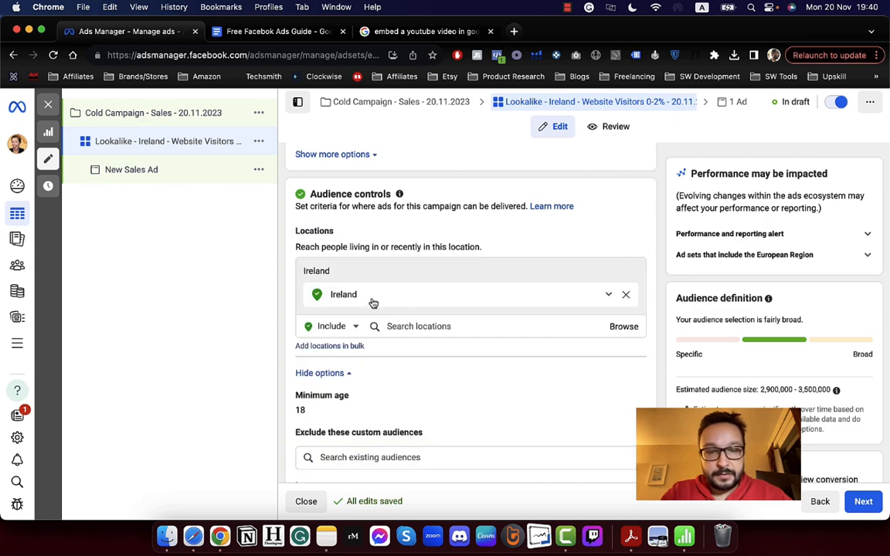
Switch the ad set from Advantage+ audience to the original audience options.
{"action": "scroll", "coordinate": [449, 302], "scroll_direction": "down", "scroll_amount": 4}
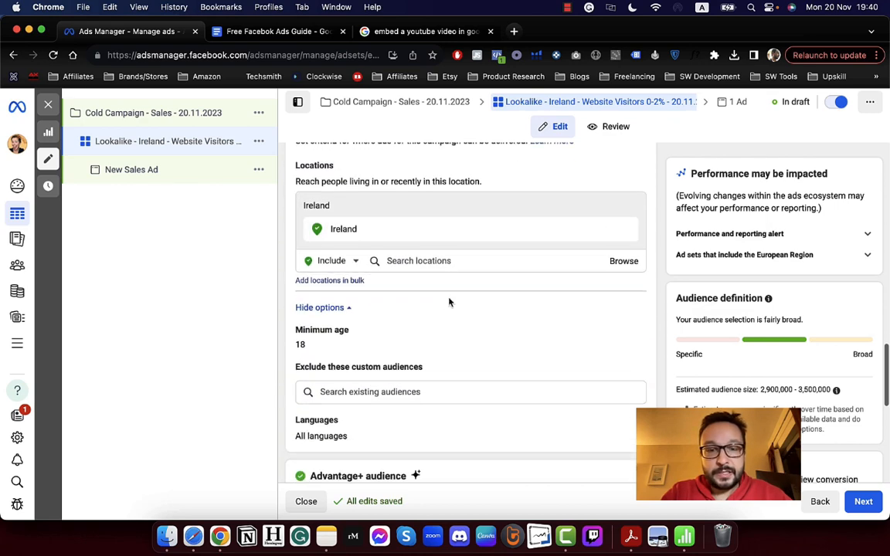
{"action": "scroll", "coordinate": [449, 300], "scroll_direction": "down", "scroll_amount": 2}
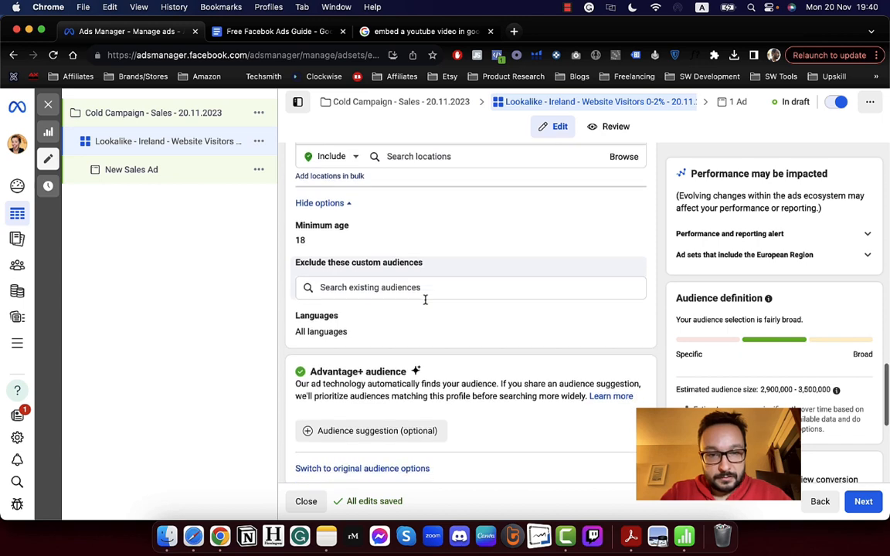
{"action": "scroll", "coordinate": [405, 301], "scroll_direction": "down", "scroll_amount": 3}
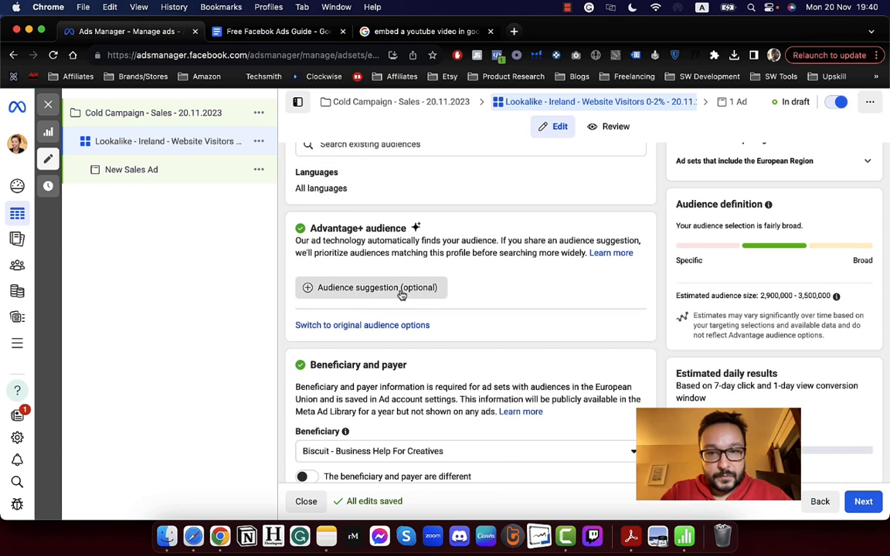
{"action": "mouse_move", "coordinate": [401, 295]}
{"action": "left_click", "coordinate": [378, 324]}
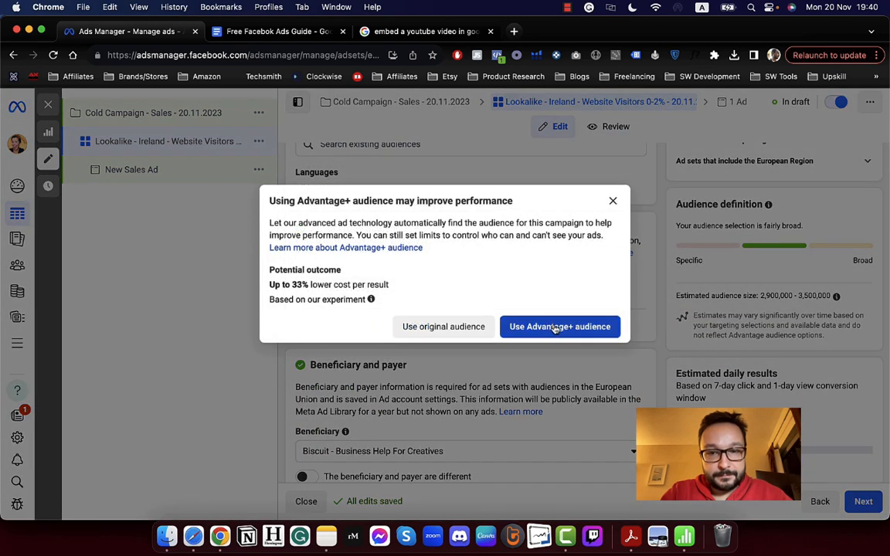
{"action": "left_click", "coordinate": [455, 329]}
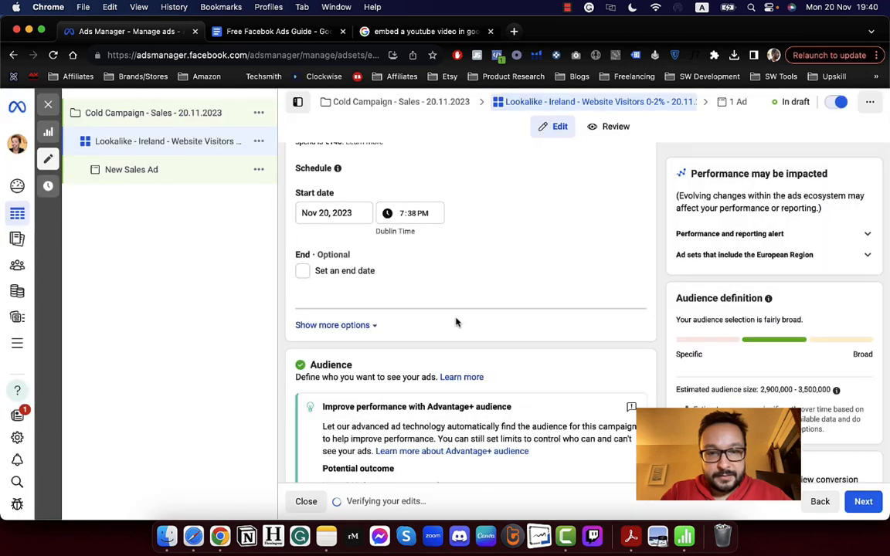
{"action": "scroll", "coordinate": [456, 322], "scroll_direction": "down", "scroll_amount": 5}
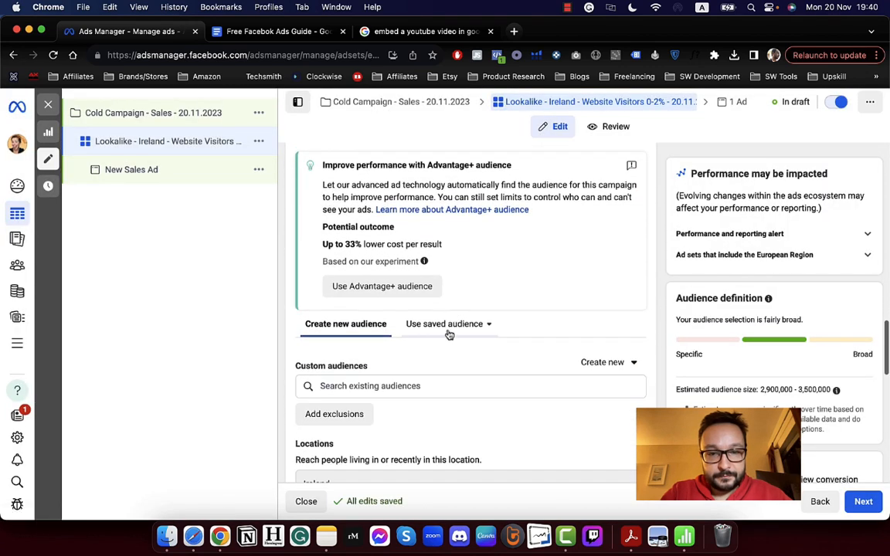
Add "Lookalike (IE, 2%) - All Website Visitors - Last 180 Days - 20.11.2023" as the ad set's custom audience.
{"action": "left_click", "coordinate": [412, 385]}
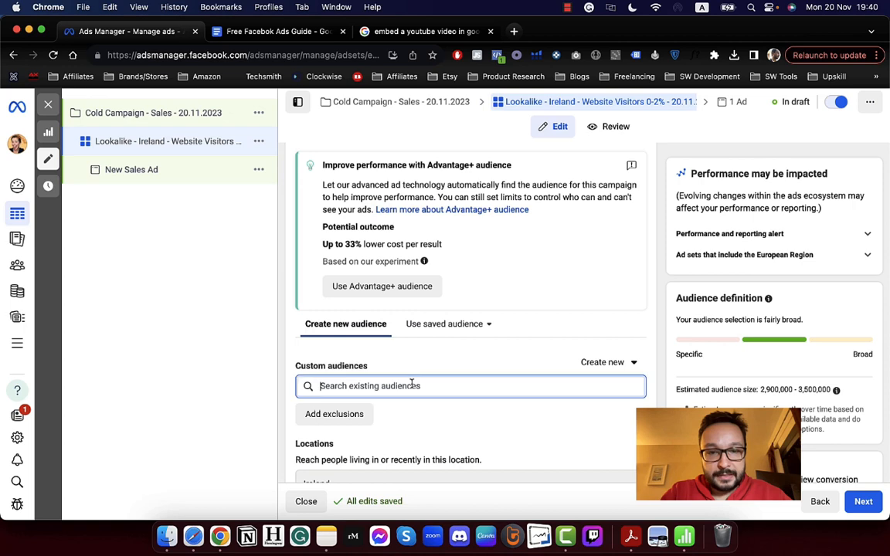
{"action": "left_click", "coordinate": [446, 304]}
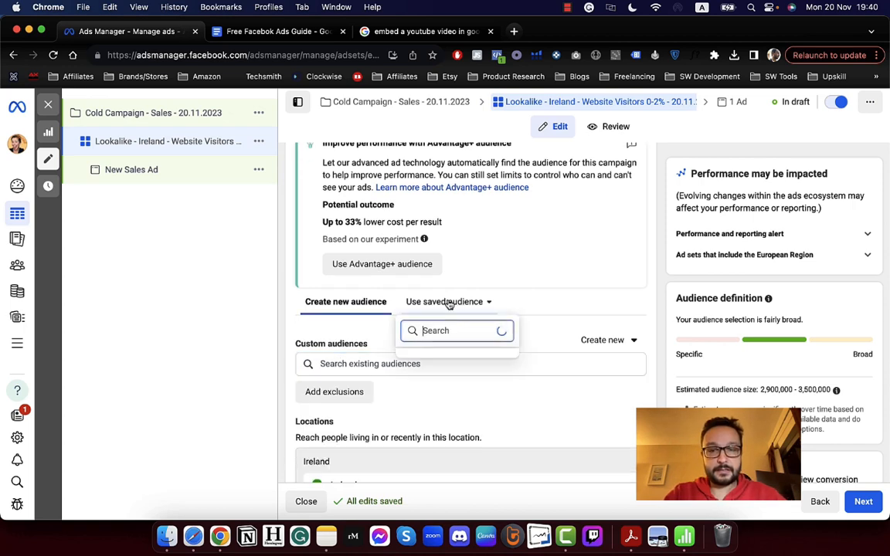
{"action": "left_click", "coordinate": [363, 342]}
{"action": "left_click", "coordinate": [354, 364]}
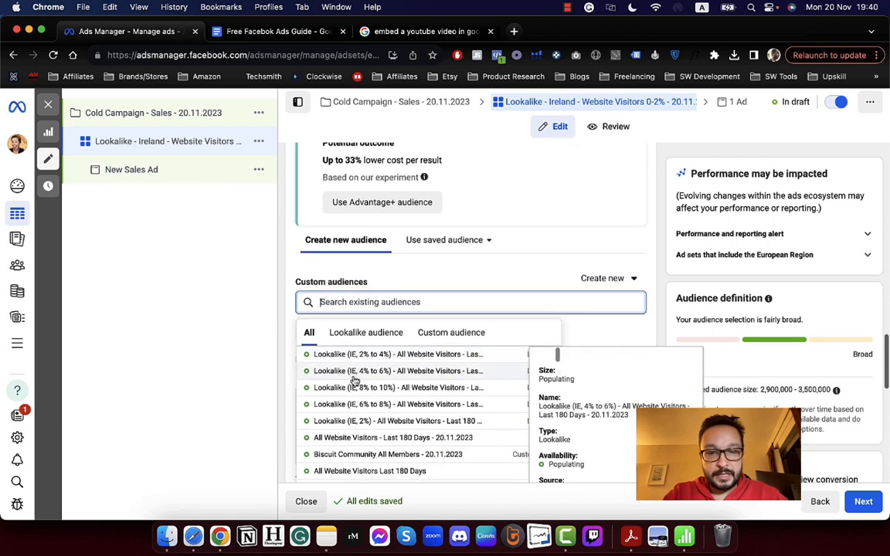
{"action": "left_click", "coordinate": [358, 421]}
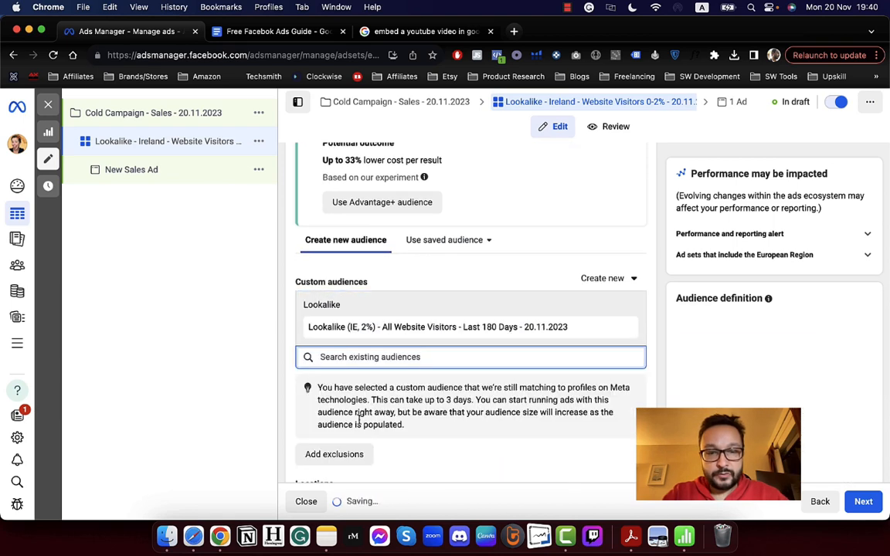
{"action": "left_click", "coordinate": [439, 286]}
Check the estimated audience size and the remaining targeting settings, and remove Ireland from the ad set's locations.
{"action": "scroll", "coordinate": [437, 287], "scroll_direction": "down", "scroll_amount": 5}
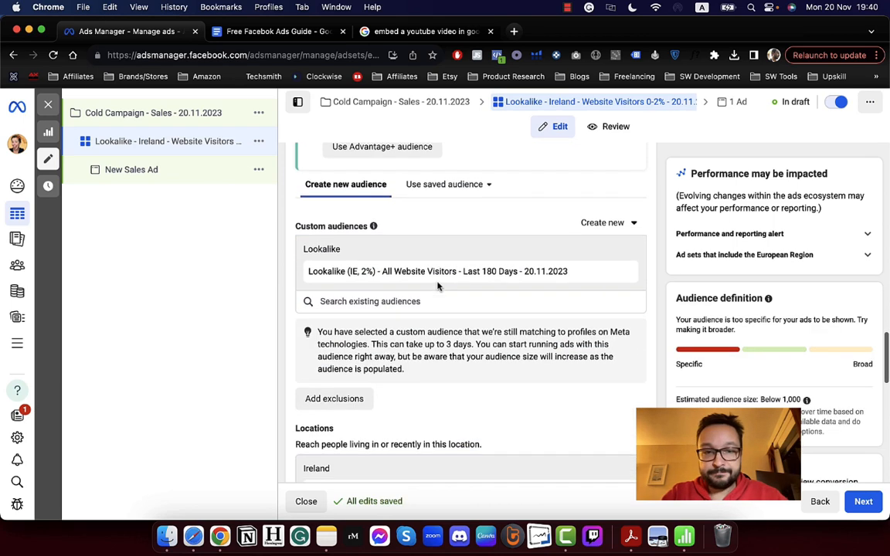
{"action": "mouse_move", "coordinate": [623, 346]}
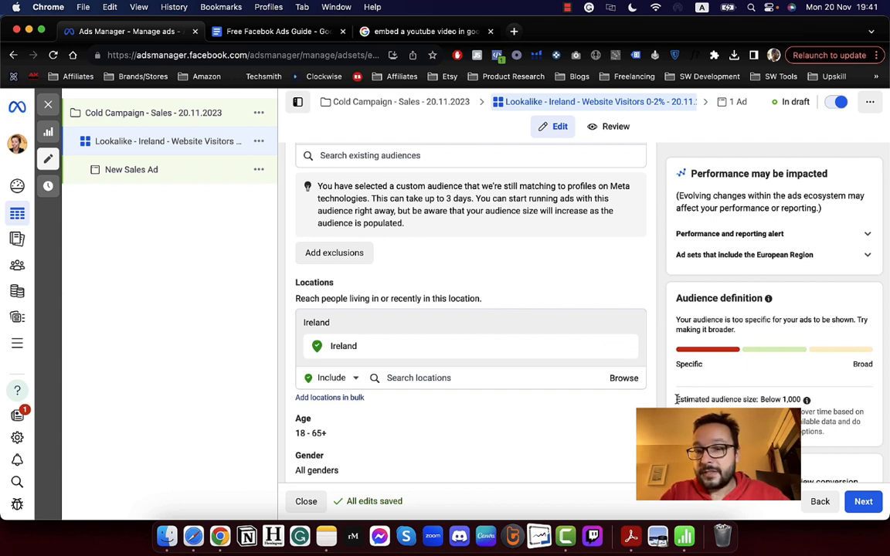
{"action": "left_click_drag", "start_coordinate": [726, 400], "coordinate": [802, 399]}
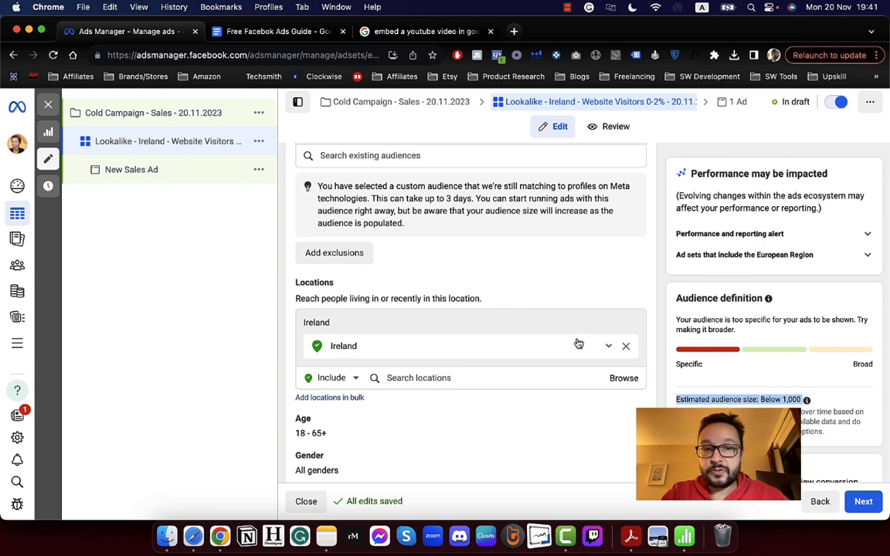
{"action": "scroll", "coordinate": [560, 367], "scroll_direction": "down", "scroll_amount": 3}
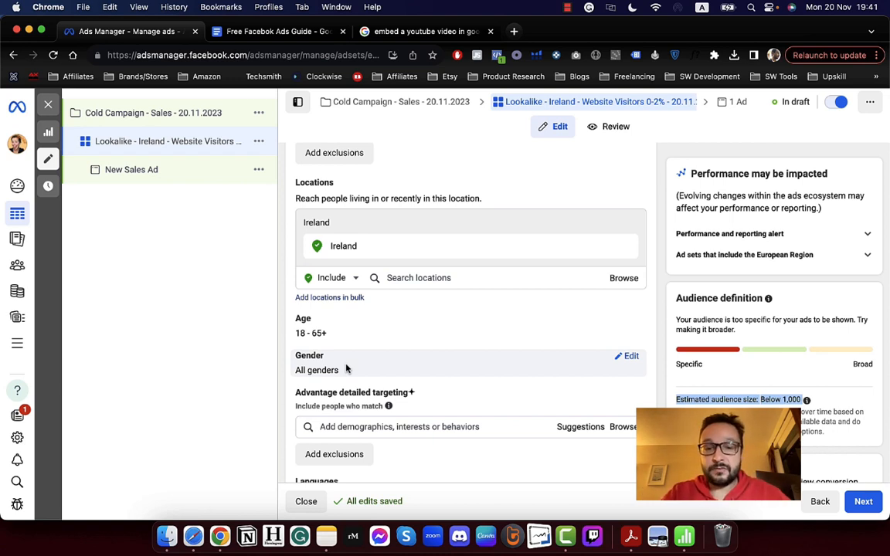
{"action": "scroll", "coordinate": [344, 375], "scroll_direction": "down", "scroll_amount": 1}
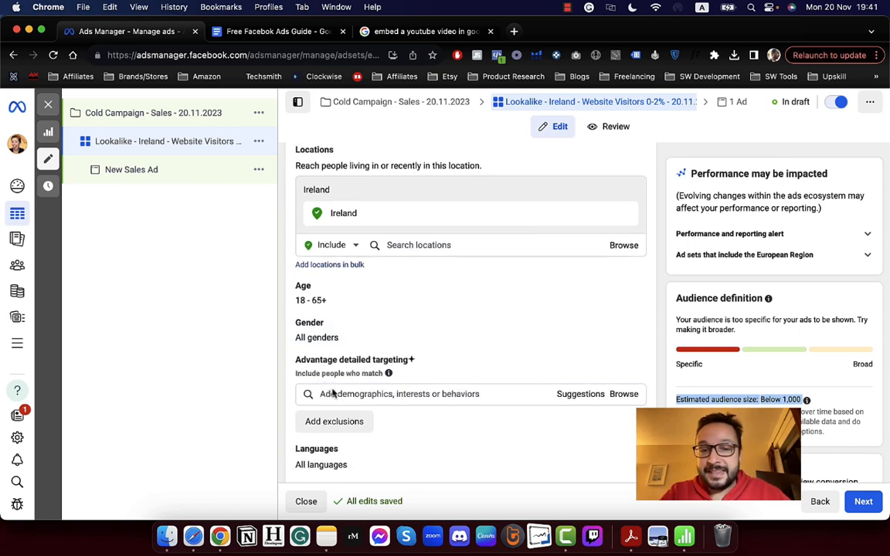
{"action": "scroll", "coordinate": [336, 394], "scroll_direction": "down", "scroll_amount": 8}
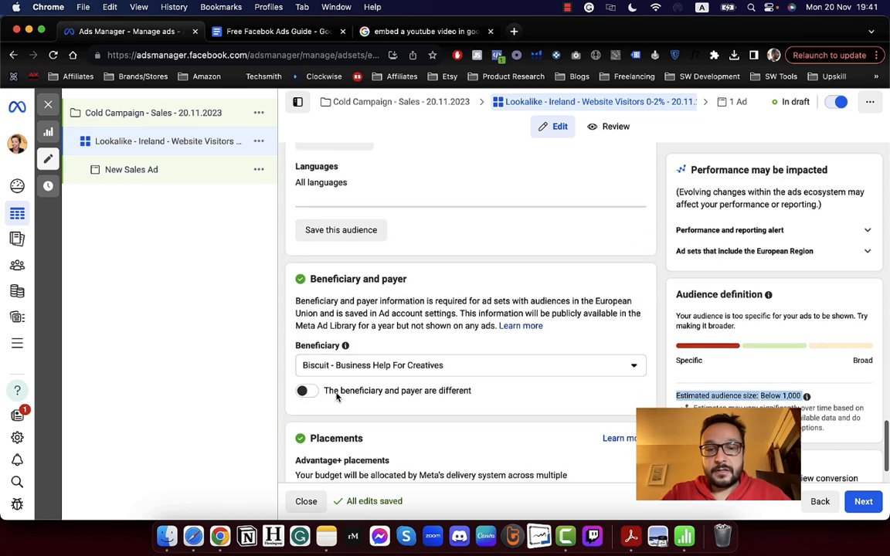
{"action": "scroll", "coordinate": [336, 397], "scroll_direction": "up", "scroll_amount": 15}
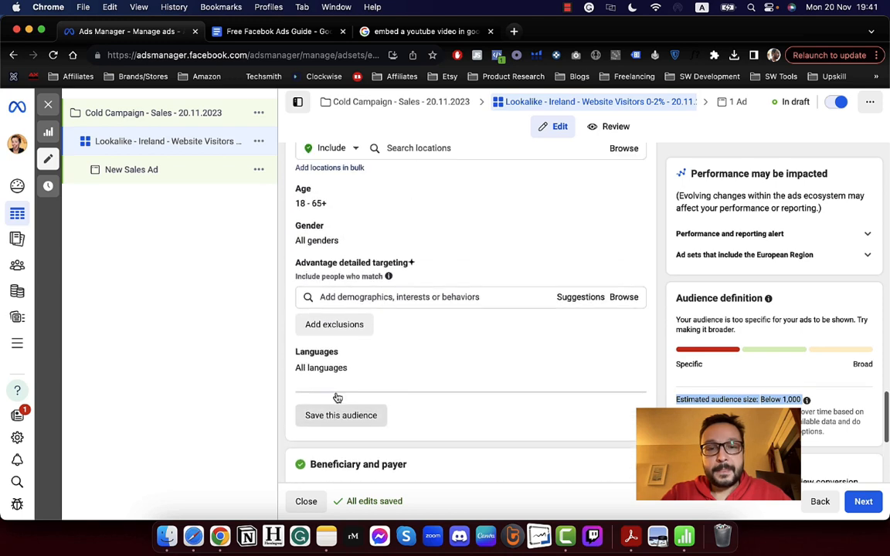
{"action": "scroll", "coordinate": [338, 398], "scroll_direction": "down", "scroll_amount": 1}
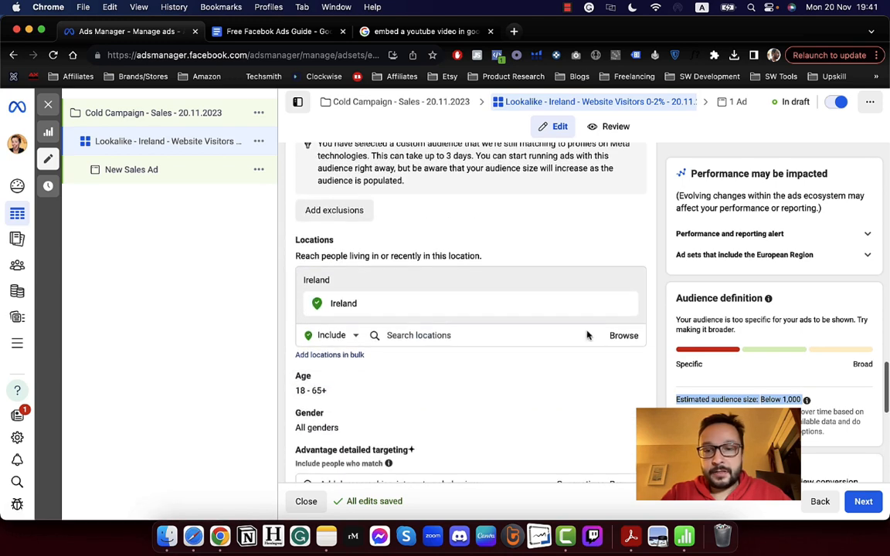
{"action": "left_click", "coordinate": [627, 305]}
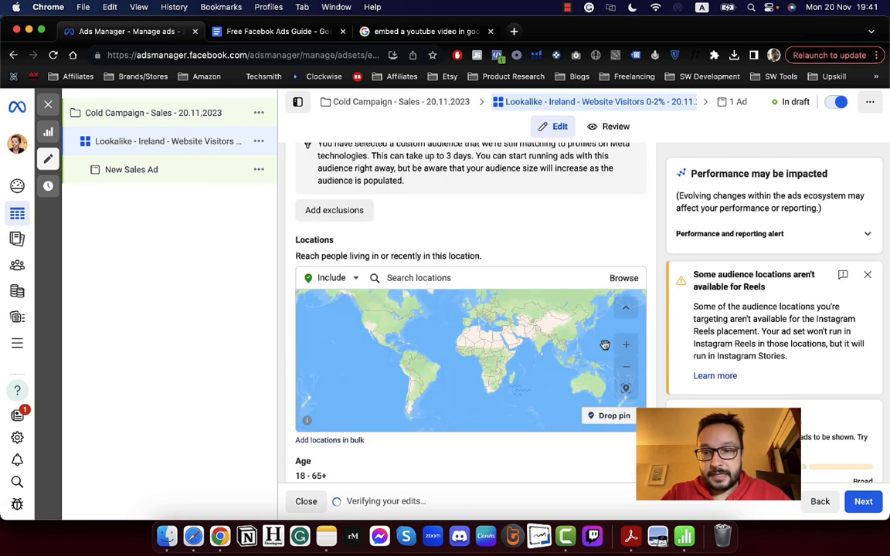
Open the ad set's placements for editing and switch them to manual placements.
{"action": "scroll", "coordinate": [571, 443], "scroll_direction": "down", "scroll_amount": 6}
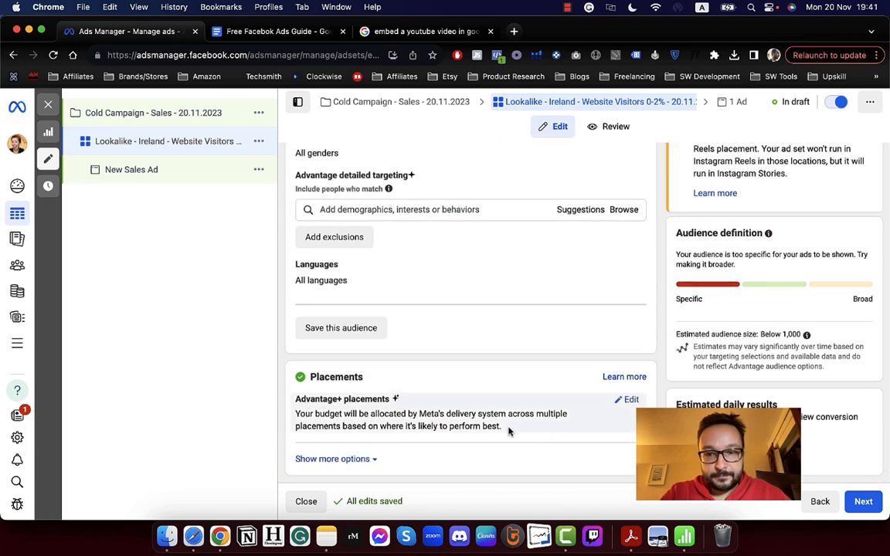
{"action": "left_click", "coordinate": [629, 402]}
{"action": "scroll", "coordinate": [525, 393], "scroll_direction": "down", "scroll_amount": 2}
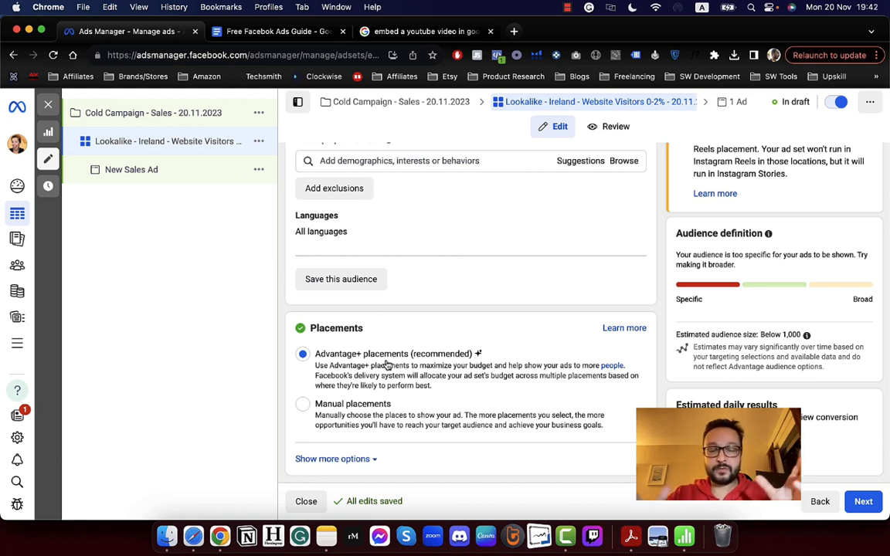
{"action": "left_click", "coordinate": [354, 409]}
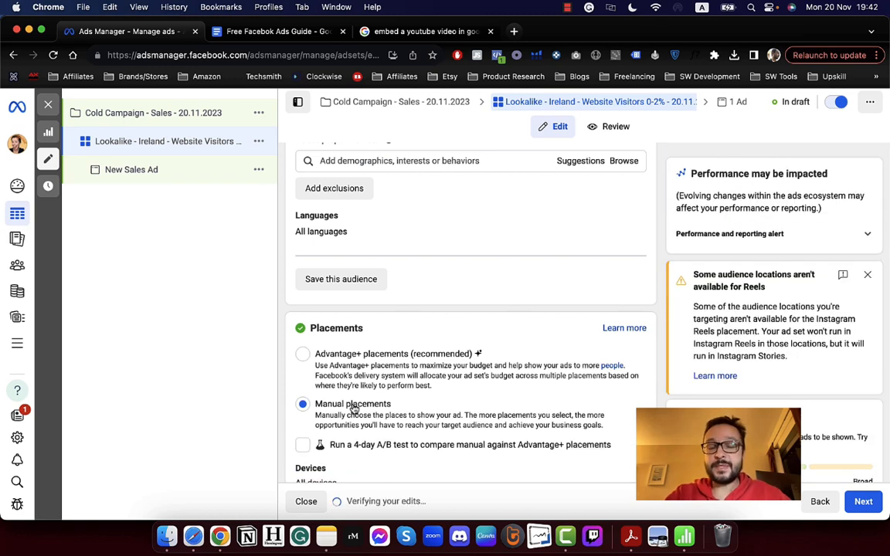
Examine the manual placement options, expanding Feeds and Stories and Reels, and return the ad set to Advantage+ placements.
{"action": "scroll", "coordinate": [354, 379], "scroll_direction": "down", "scroll_amount": 3}
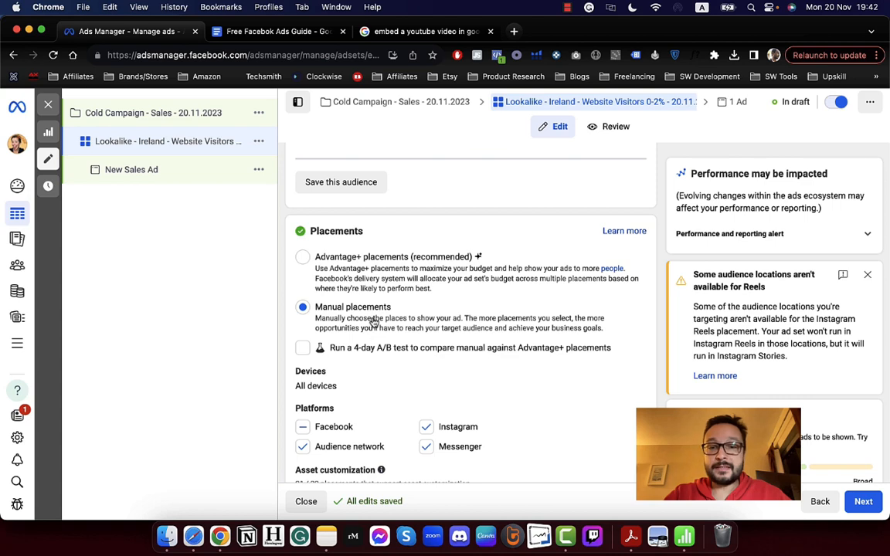
{"action": "scroll", "coordinate": [374, 320], "scroll_direction": "down", "scroll_amount": 3}
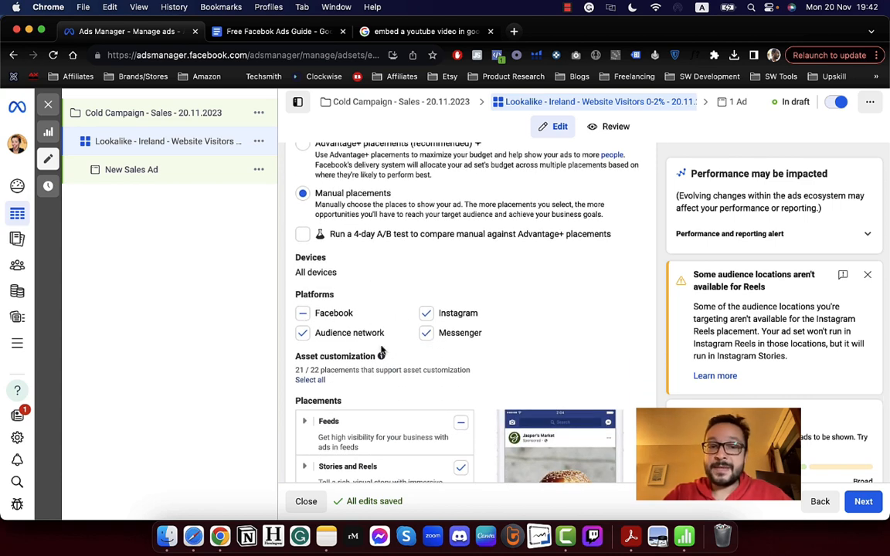
{"action": "scroll", "coordinate": [349, 337], "scroll_direction": "down", "scroll_amount": 4}
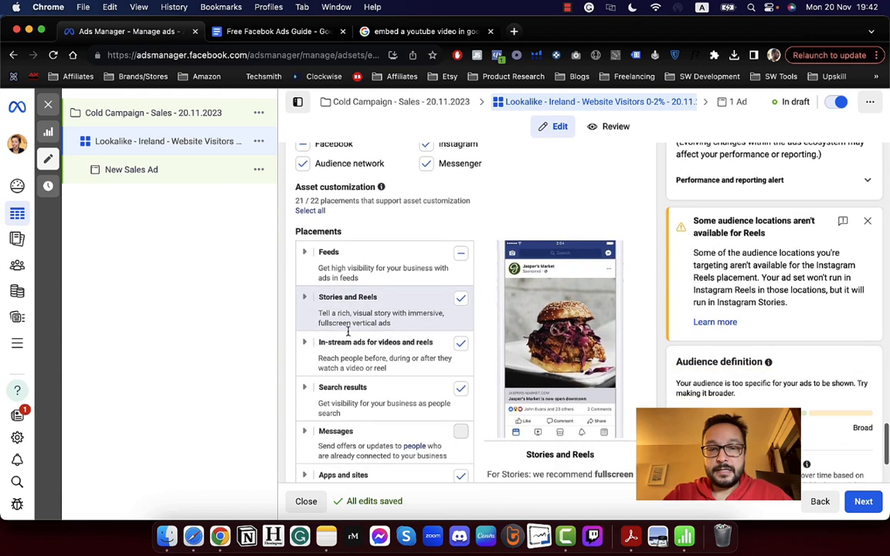
{"action": "scroll", "coordinate": [372, 310], "scroll_direction": "down", "scroll_amount": 2}
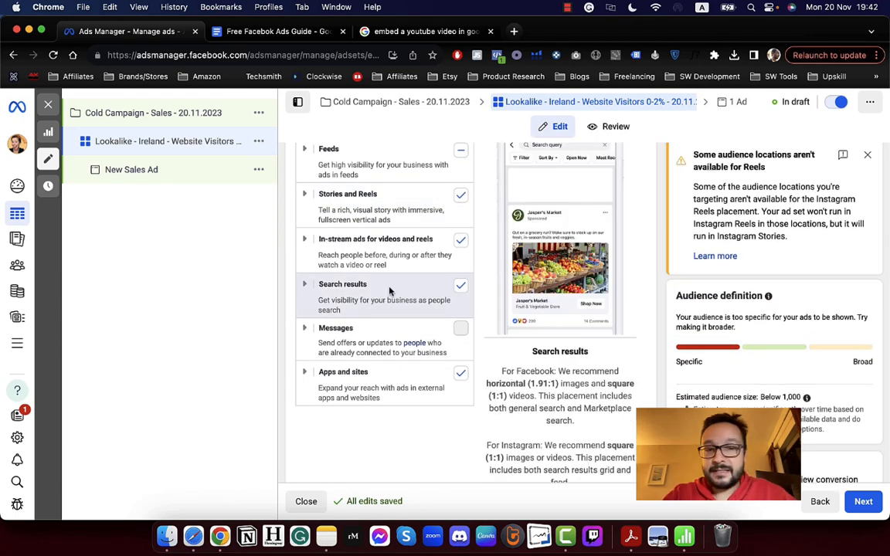
{"action": "scroll", "coordinate": [390, 291], "scroll_direction": "down", "scroll_amount": 1}
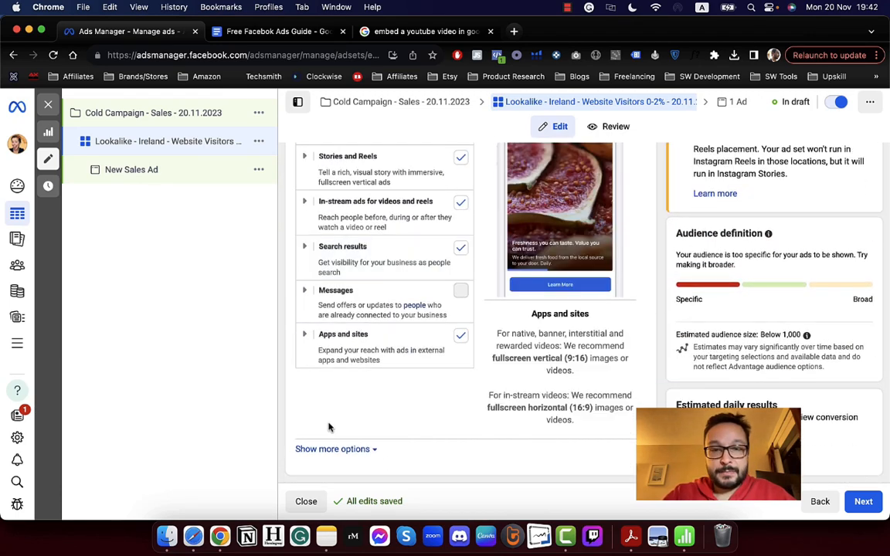
{"action": "scroll", "coordinate": [328, 418], "scroll_direction": "up", "scroll_amount": 3}
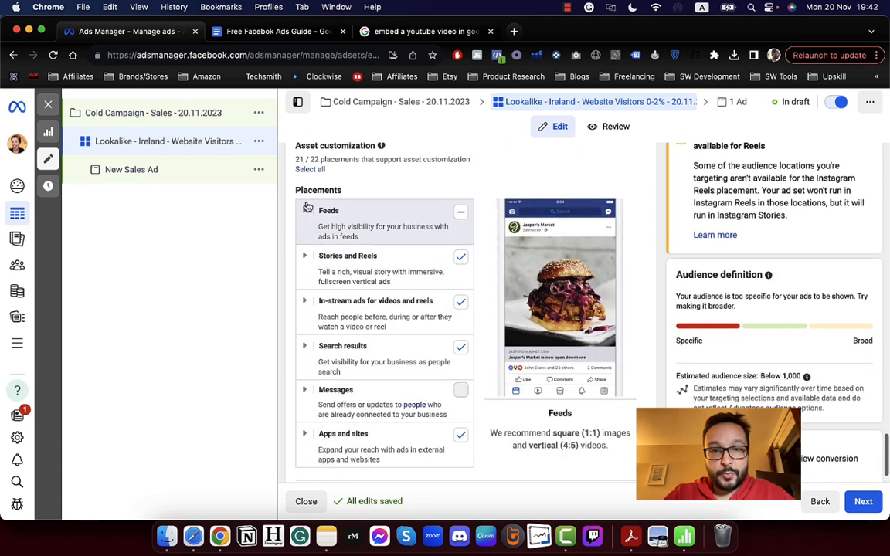
{"action": "left_click", "coordinate": [307, 212]}
{"action": "scroll", "coordinate": [354, 292], "scroll_direction": "down", "scroll_amount": 4}
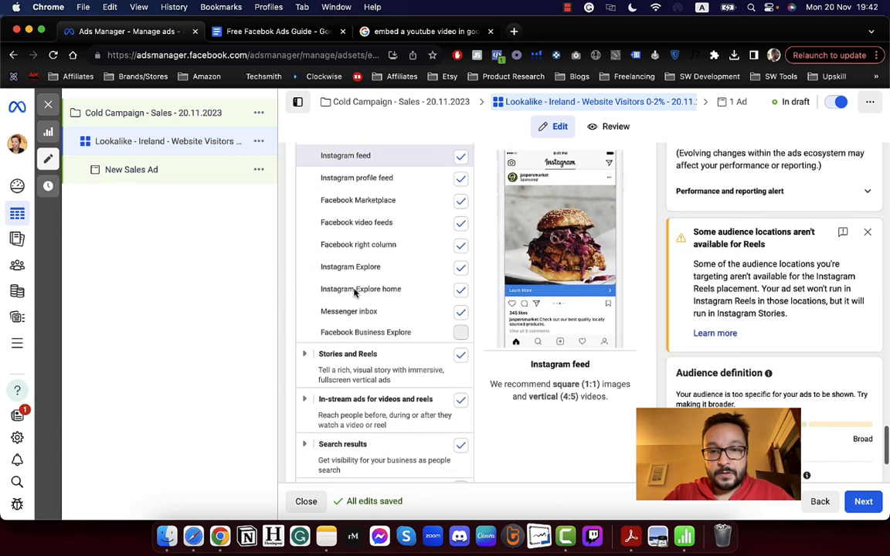
{"action": "left_click", "coordinate": [305, 330]}
{"action": "scroll", "coordinate": [305, 331], "scroll_direction": "down", "scroll_amount": 3}
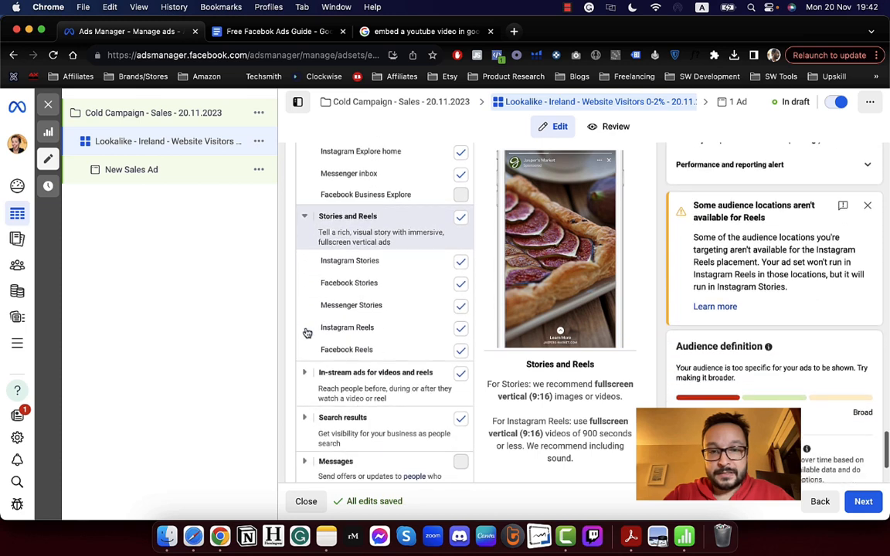
{"action": "scroll", "coordinate": [306, 332], "scroll_direction": "up", "scroll_amount": 5}
{"action": "scroll", "coordinate": [306, 332], "scroll_direction": "up", "scroll_amount": 10}
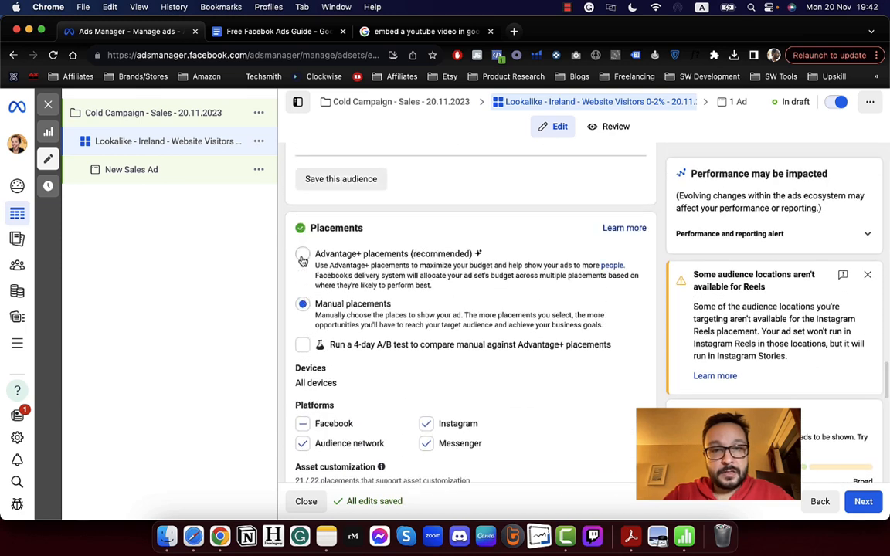
{"action": "left_click", "coordinate": [303, 255]}
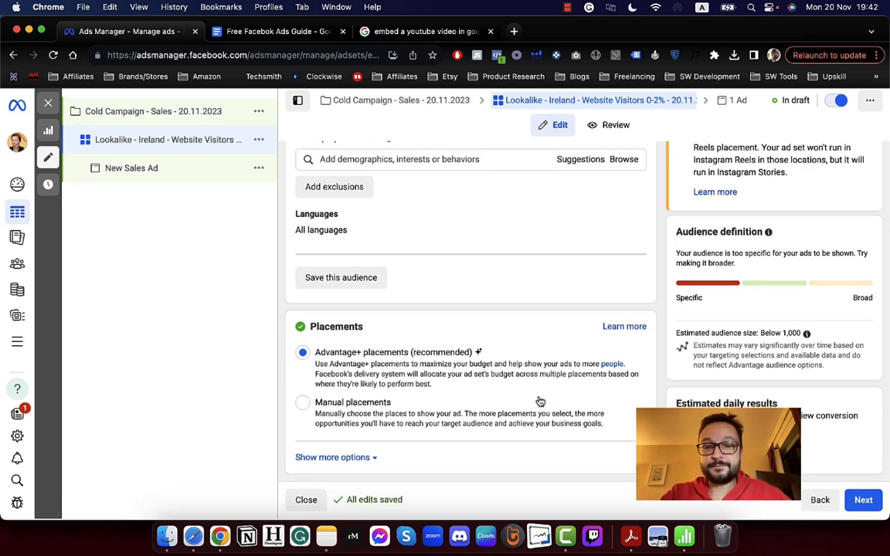
Proceed to the ad level, dismiss the recommendations and rename the ad "Video - Dancing".
{"action": "left_click", "coordinate": [862, 502]}
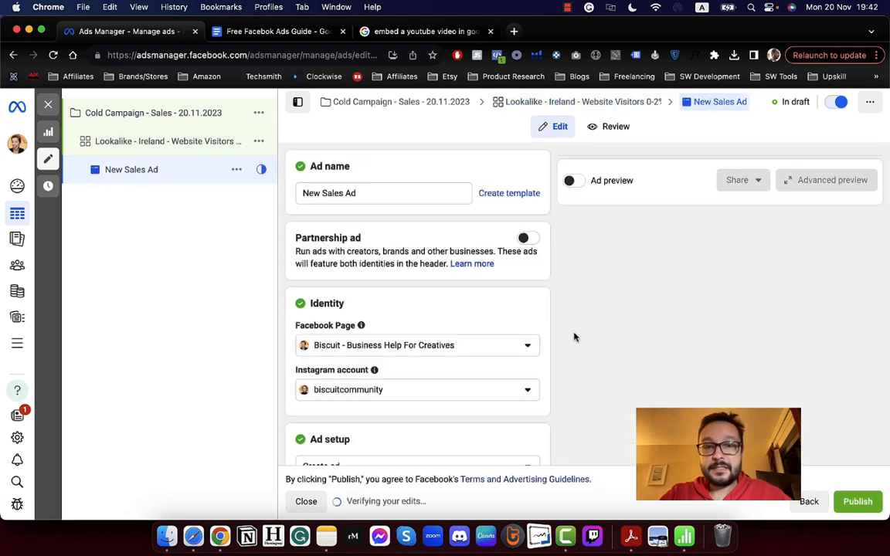
{"action": "triple_click", "coordinate": [362, 195]}
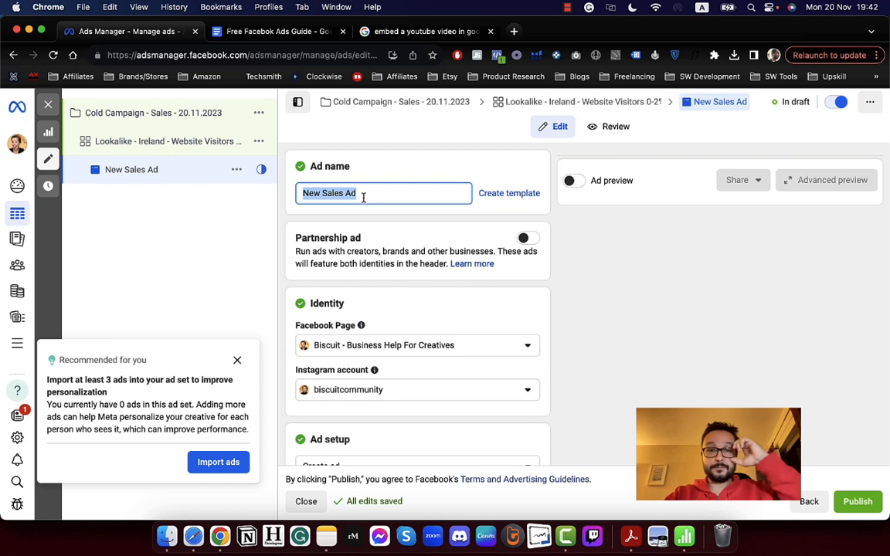
{"action": "left_click", "coordinate": [237, 360]}
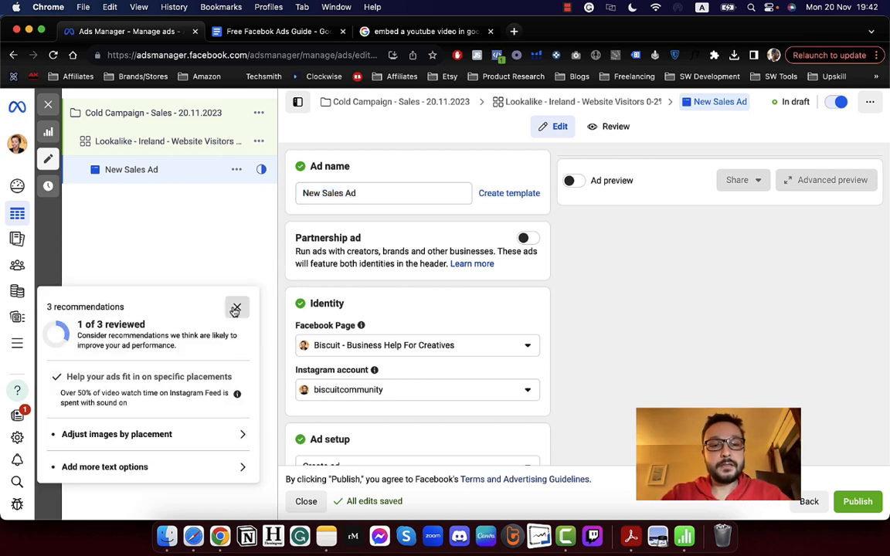
{"action": "left_click", "coordinate": [237, 309]}
{"action": "triple_click", "coordinate": [343, 194]}
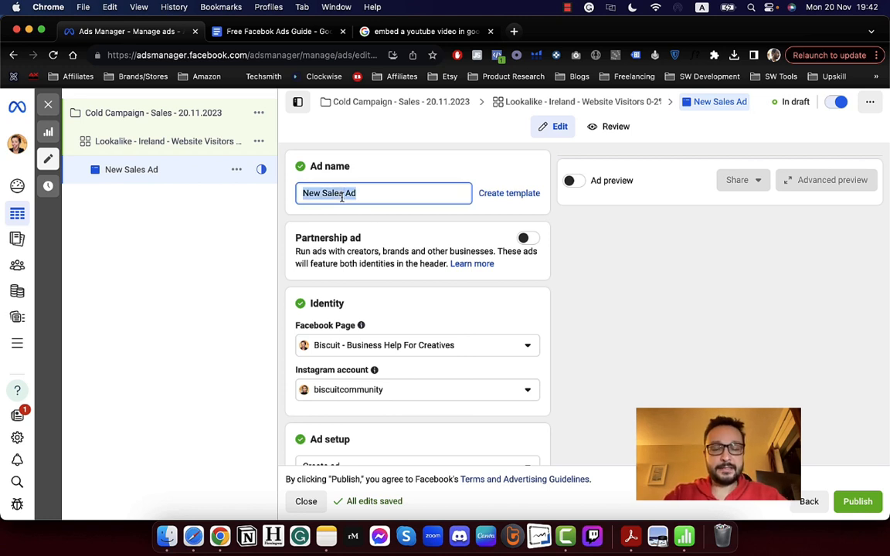
{"action": "type", "text": "Video -"}
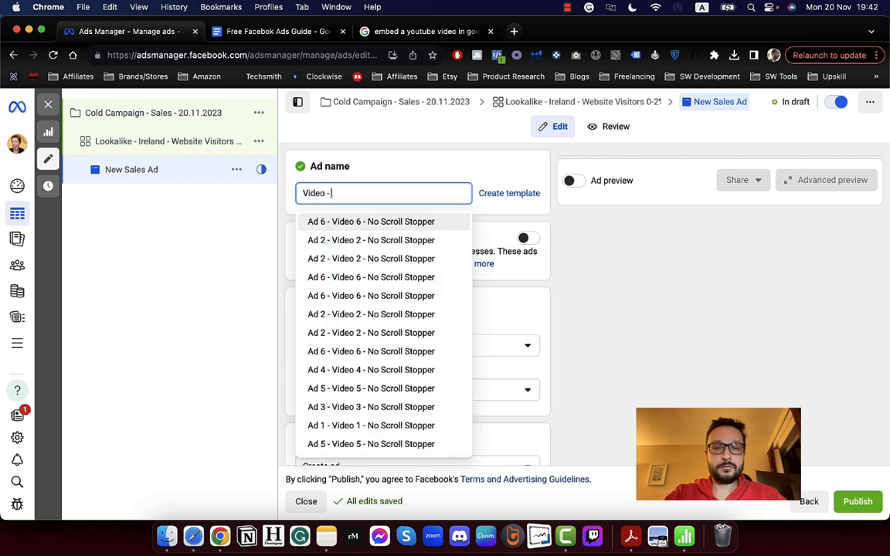
{"action": "type", "text": " Dancing"}
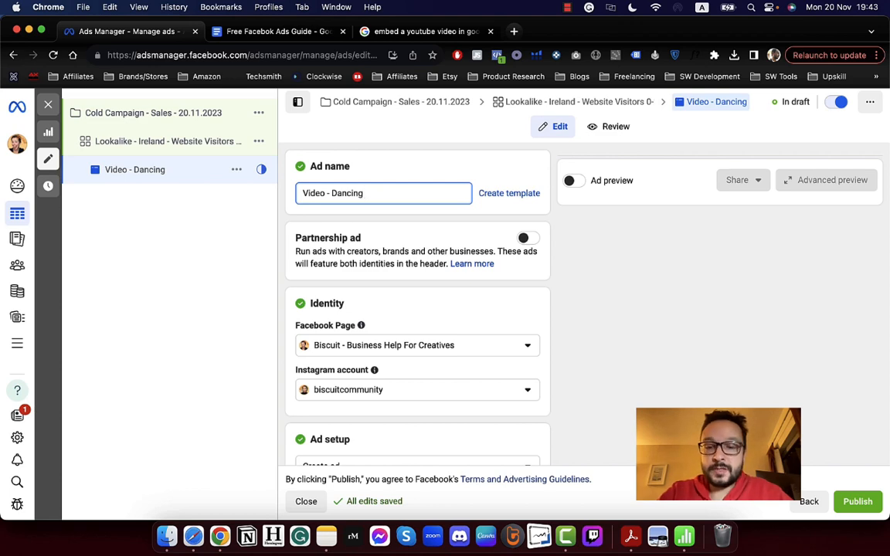
Review the ad's identity, the available ad setup choices, the creative source and the format options.
{"action": "scroll", "coordinate": [334, 239], "scroll_direction": "down", "scroll_amount": 3}
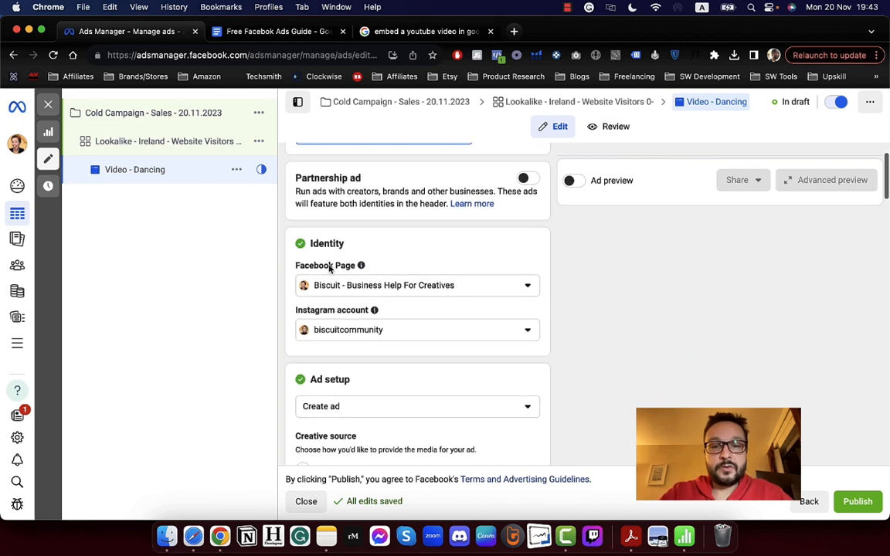
{"action": "scroll", "coordinate": [330, 268], "scroll_direction": "down", "scroll_amount": 3}
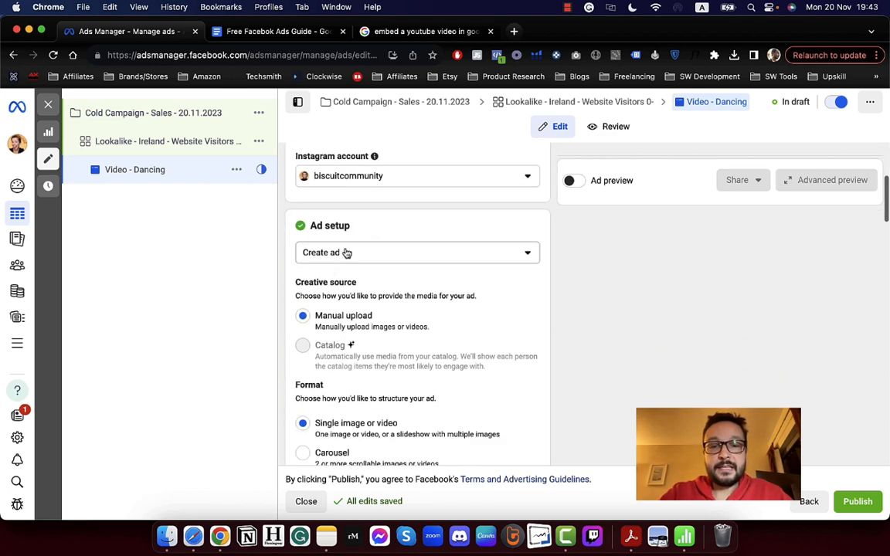
{"action": "left_click", "coordinate": [347, 253]}
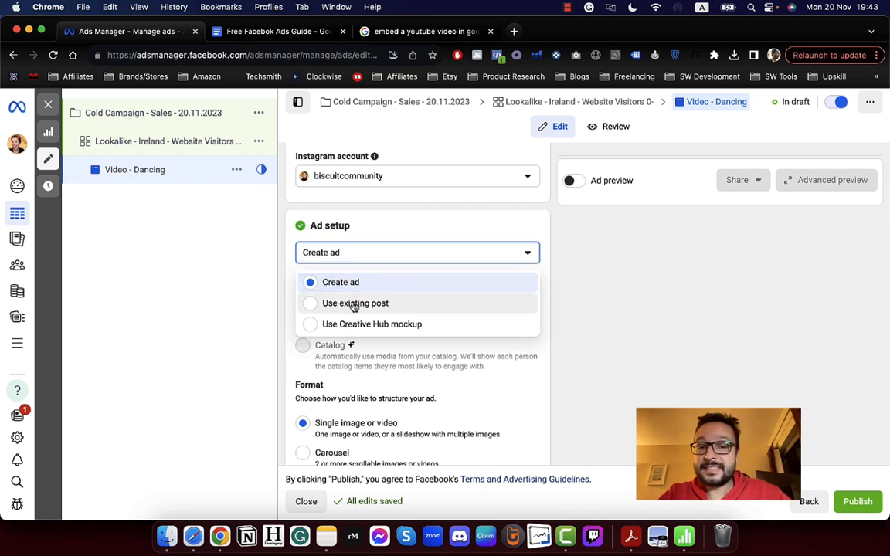
{"action": "left_click", "coordinate": [369, 228]}
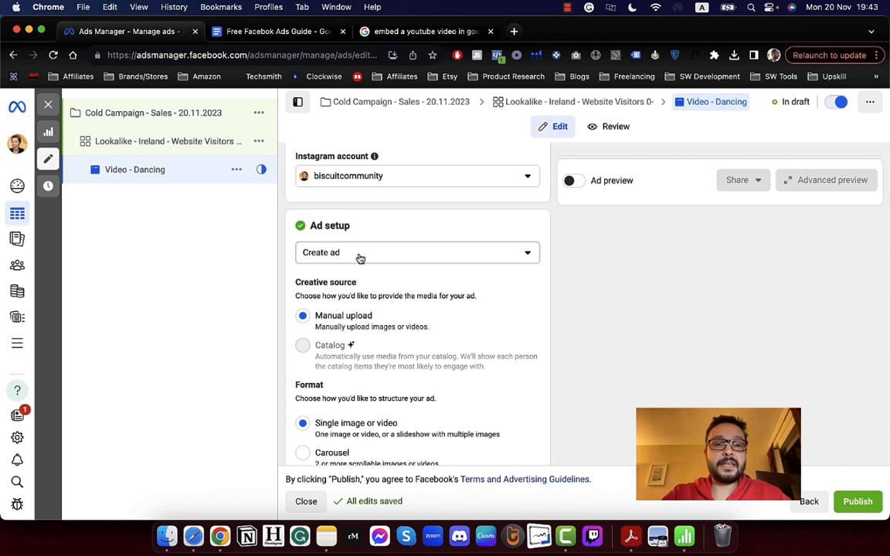
{"action": "scroll", "coordinate": [358, 333], "scroll_direction": "down", "scroll_amount": 2}
{"action": "mouse_move", "coordinate": [360, 338]}
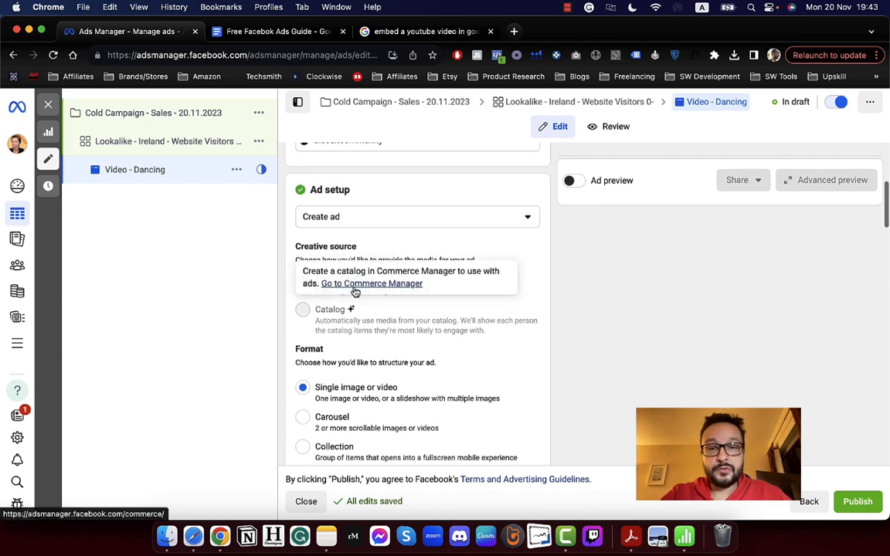
{"action": "scroll", "coordinate": [453, 313], "scroll_direction": "down", "scroll_amount": 5}
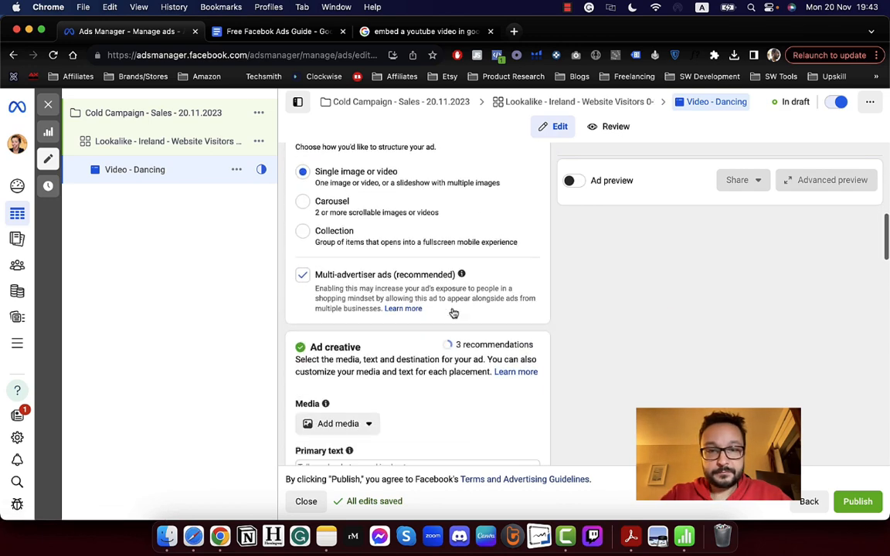
Add the square 1920 × 1920 version of Video 1 from the account videos as the ad's media and proceed to cropping.
{"action": "scroll", "coordinate": [404, 312], "scroll_direction": "down", "scroll_amount": 3}
{"action": "left_click", "coordinate": [368, 329]}
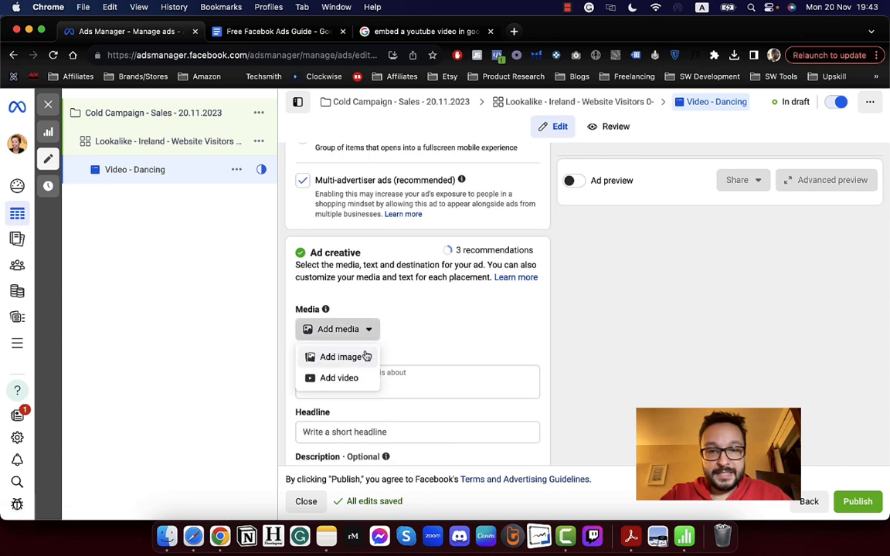
{"action": "left_click", "coordinate": [340, 378]}
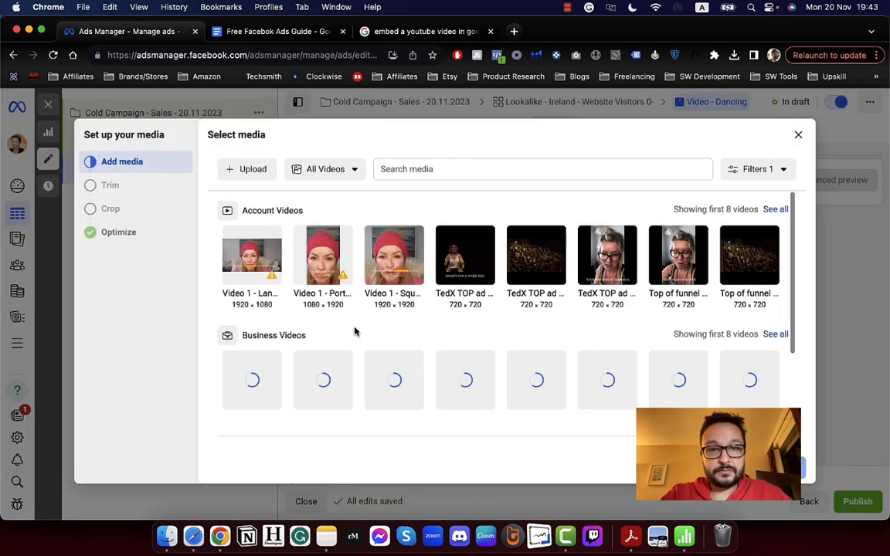
{"action": "left_click", "coordinate": [401, 255]}
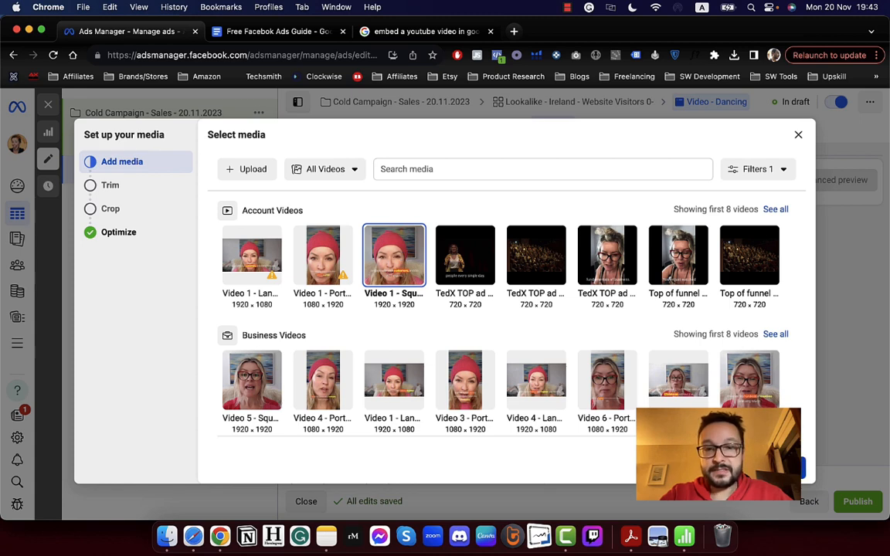
{"action": "left_click", "coordinate": [787, 468]}
{"action": "left_click", "coordinate": [786, 469]}
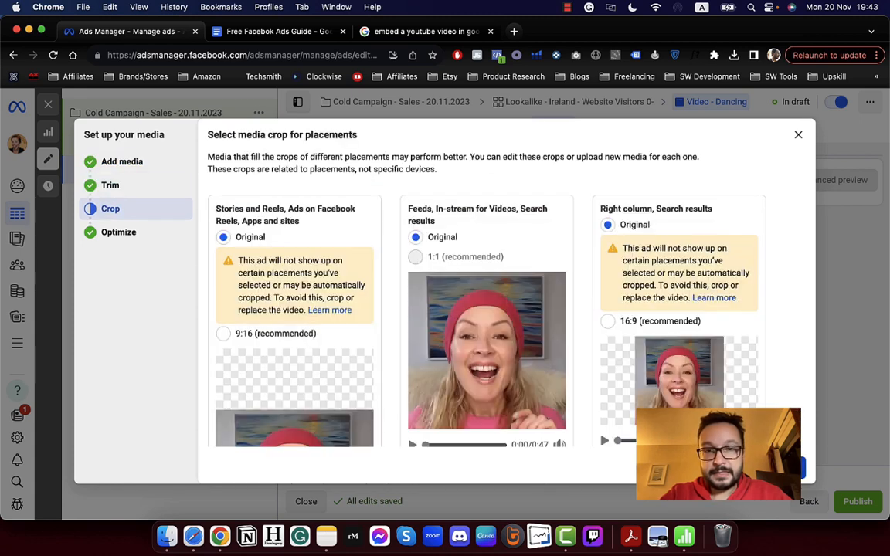
Review the media crops for each placement group and replace the video used for Stories and Reels.
{"action": "scroll", "coordinate": [343, 324], "scroll_direction": "down", "scroll_amount": 5}
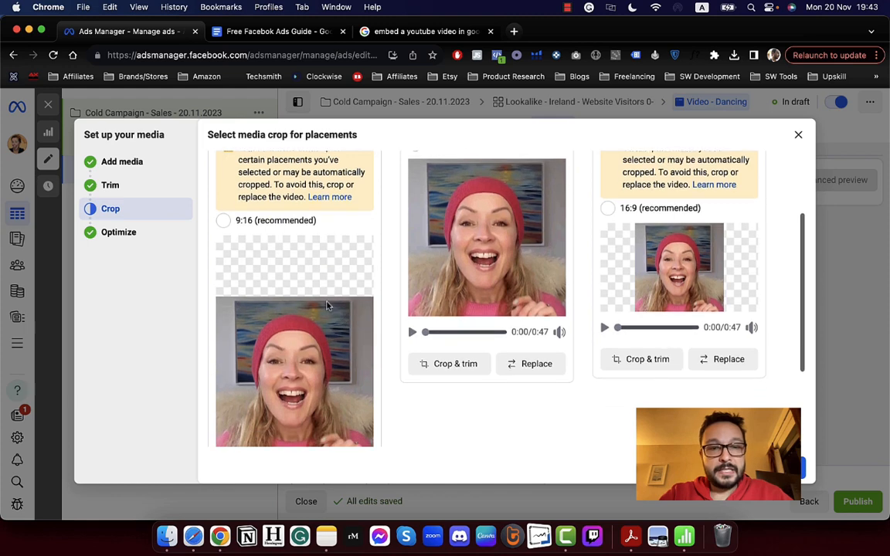
{"action": "scroll", "coordinate": [327, 306], "scroll_direction": "up", "scroll_amount": 5}
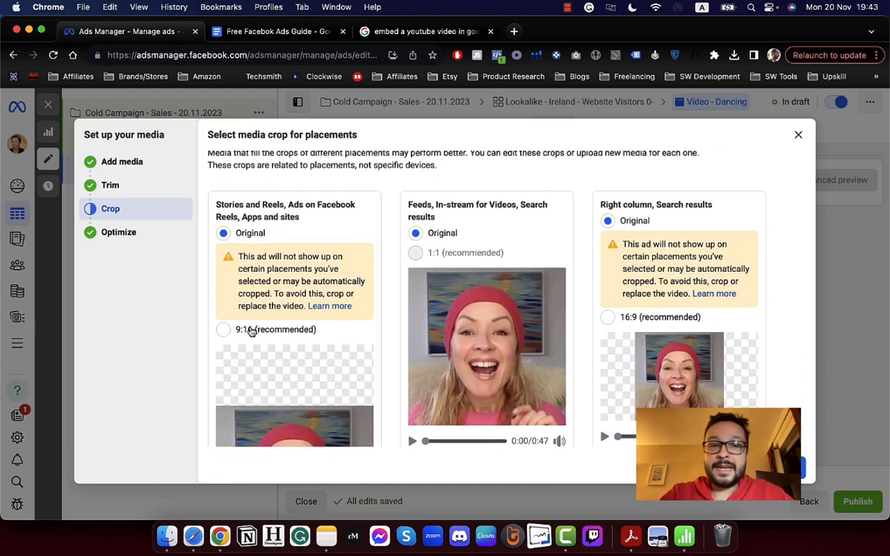
{"action": "scroll", "coordinate": [268, 333], "scroll_direction": "down", "scroll_amount": 1}
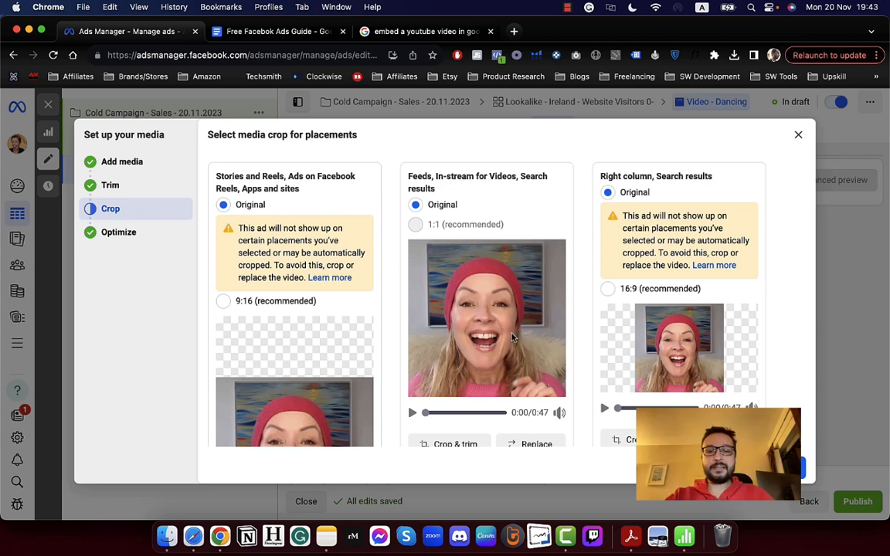
{"action": "scroll", "coordinate": [558, 365], "scroll_direction": "down", "scroll_amount": 5}
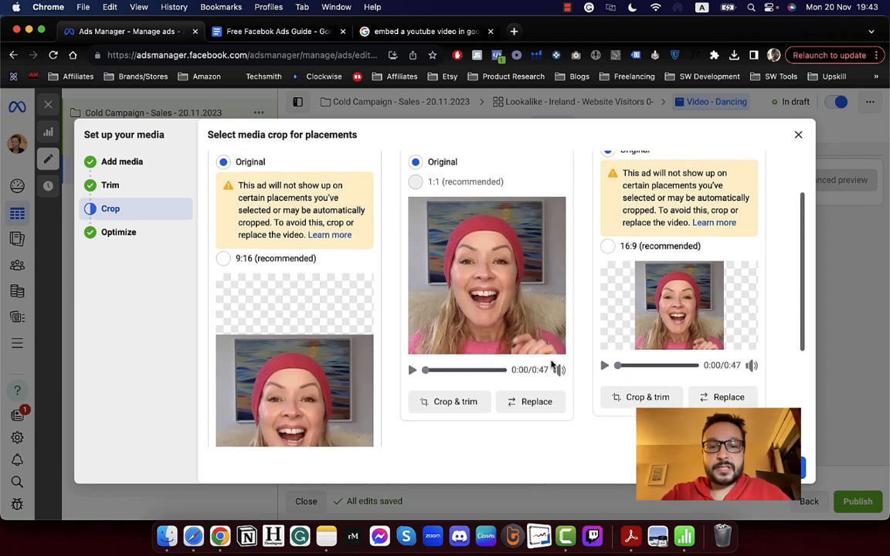
{"action": "scroll", "coordinate": [309, 294], "scroll_direction": "down", "scroll_amount": 2}
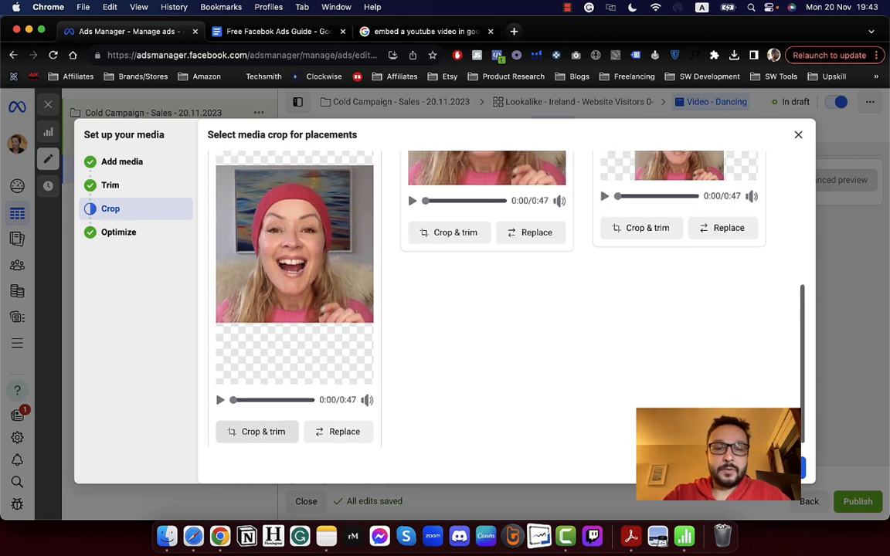
{"action": "left_click", "coordinate": [325, 432]}
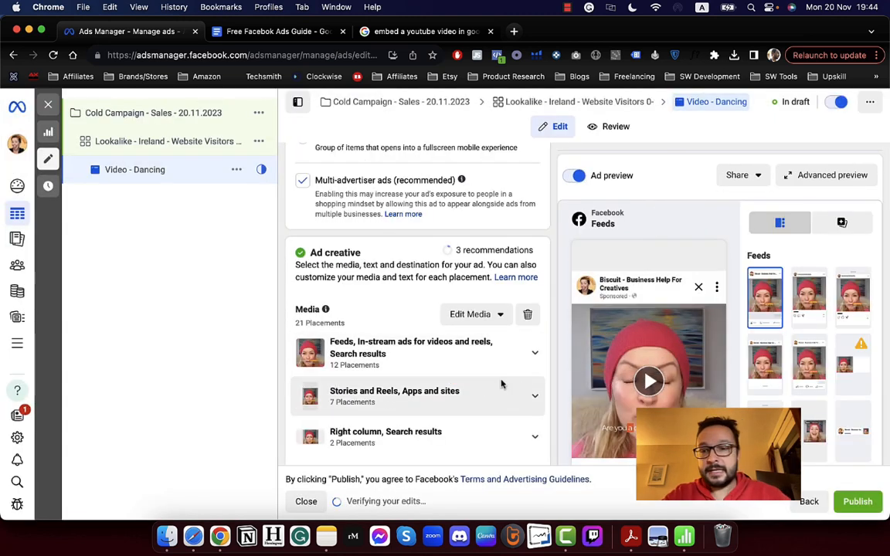
Enter "Variation 1" as the ad's primary text and add a second text option, "Variation 2".
{"action": "scroll", "coordinate": [619, 366], "scroll_direction": "down", "scroll_amount": 1}
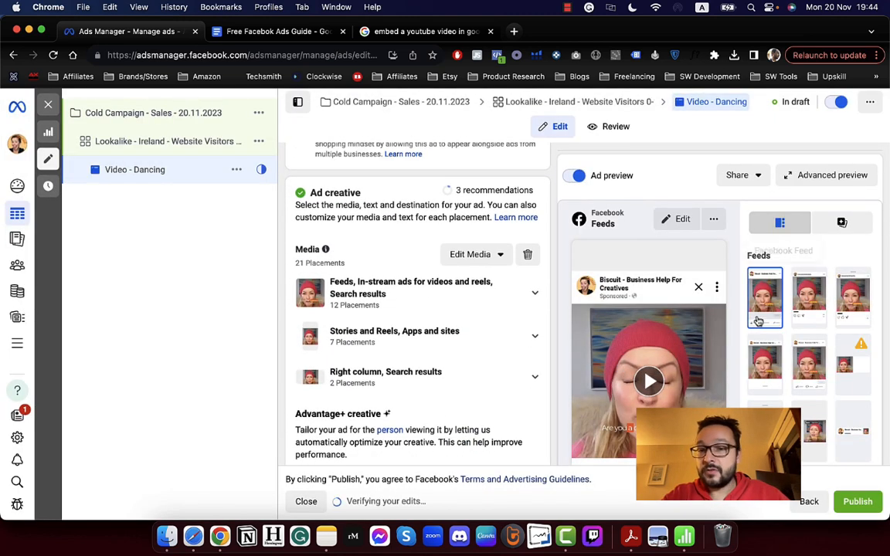
{"action": "scroll", "coordinate": [452, 332], "scroll_direction": "down", "scroll_amount": 10}
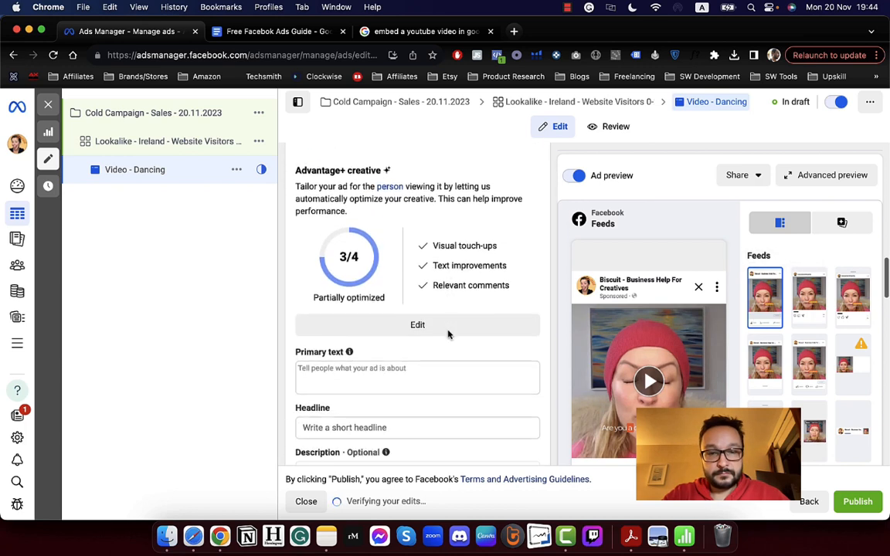
{"action": "left_click", "coordinate": [393, 342]}
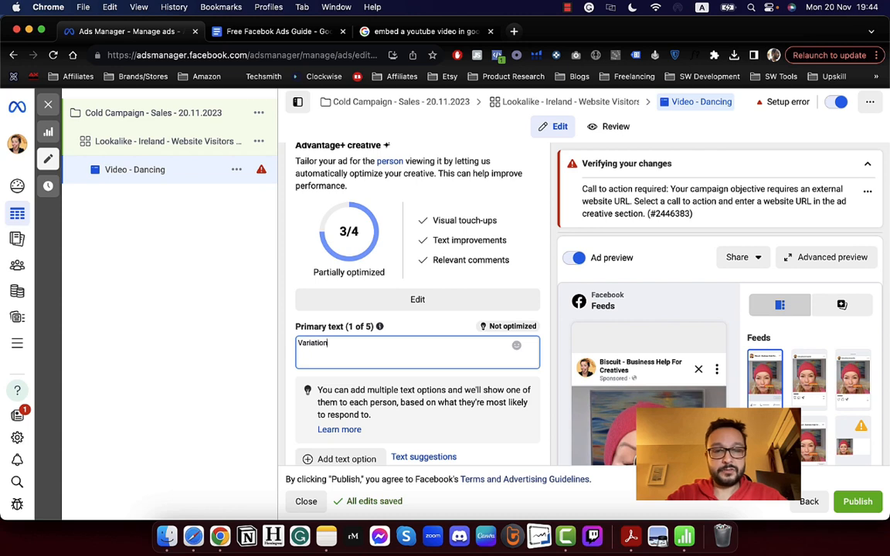
{"action": "scroll", "coordinate": [395, 342], "scroll_direction": "down", "scroll_amount": 2}
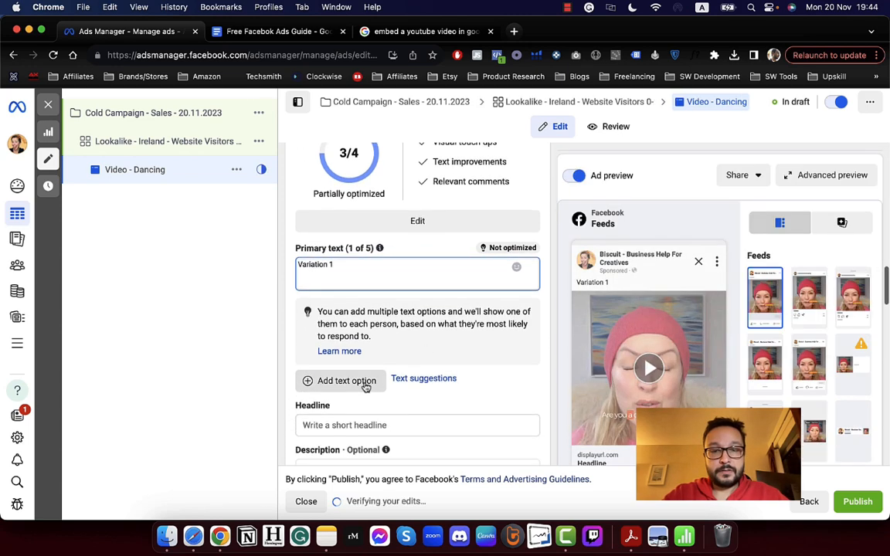
{"action": "left_click", "coordinate": [363, 382]}
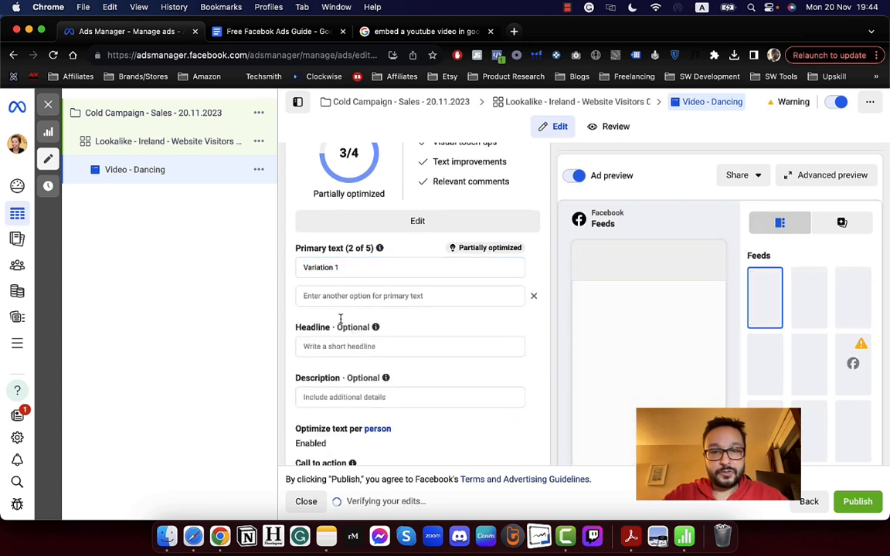
{"action": "left_click", "coordinate": [338, 294]}
{"action": "type", "text": "Variation 2"}
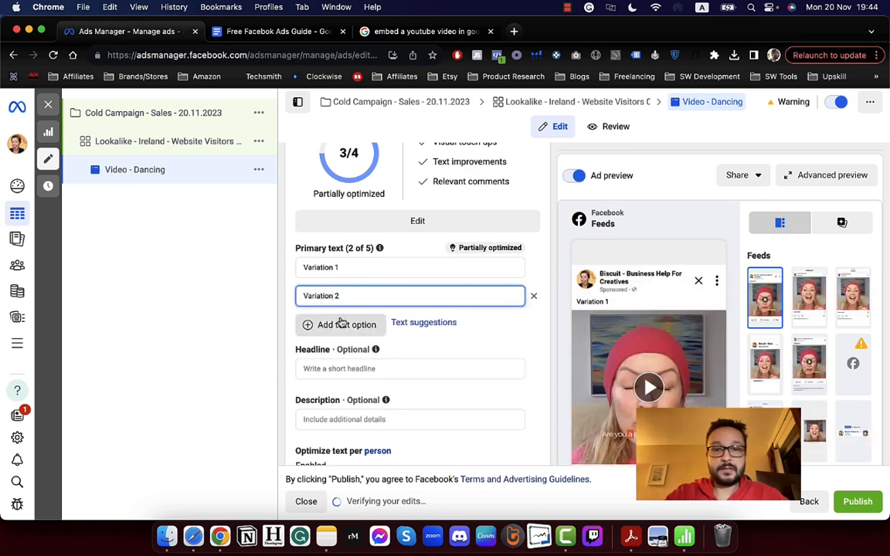
Set the ad's headline to "Headline 1".
{"action": "scroll", "coordinate": [342, 318], "scroll_direction": "down", "scroll_amount": 2}
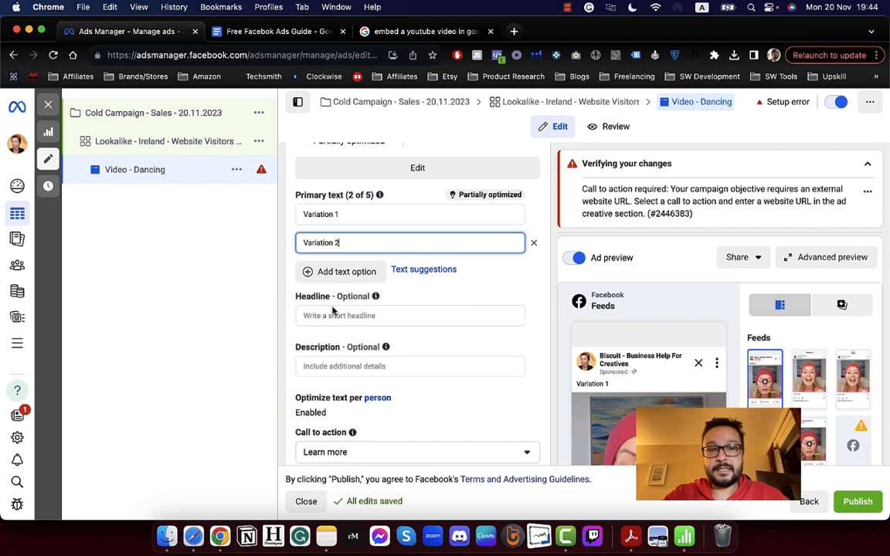
{"action": "scroll", "coordinate": [332, 305], "scroll_direction": "up", "scroll_amount": 1}
{"action": "left_click", "coordinate": [329, 349]}
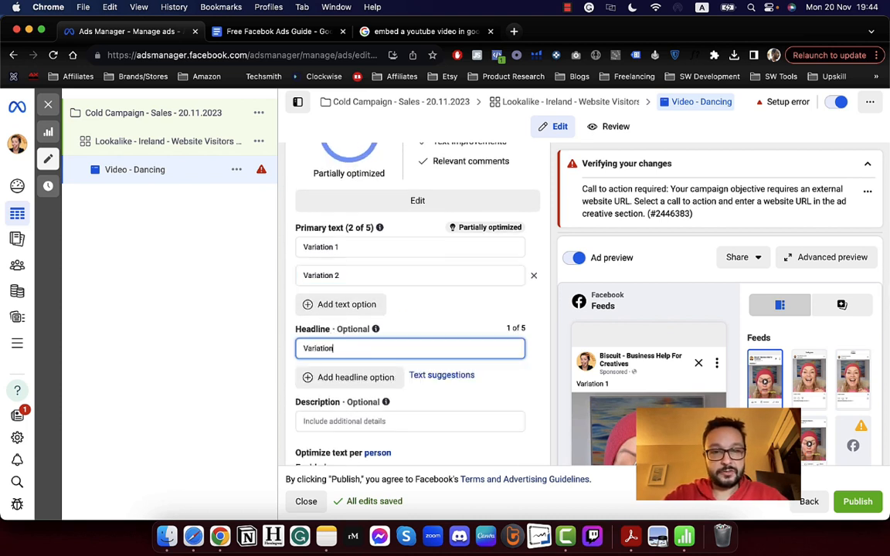
{"action": "type", "text": "Variation"}
{"action": "key", "text": "BackSpace"}
{"action": "double_click", "coordinate": [314, 348]}
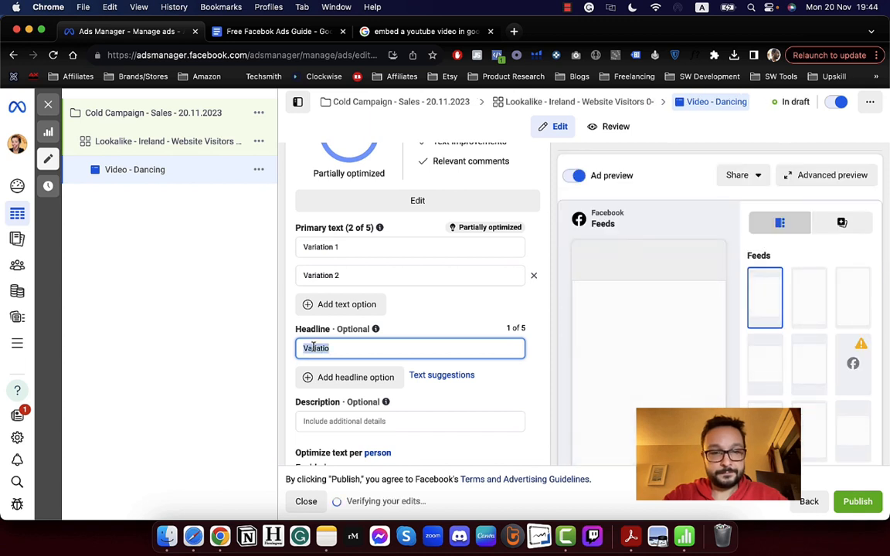
{"action": "type", "text": "Headline 1"}
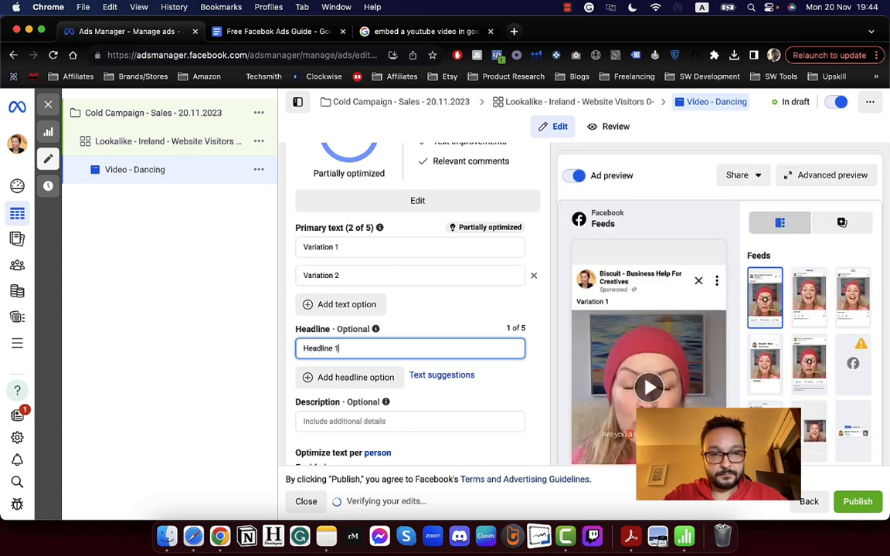
Add three more primary text options: "Variation 3", "Variation 4" and "Variation 5".
{"action": "left_click", "coordinate": [317, 305]}
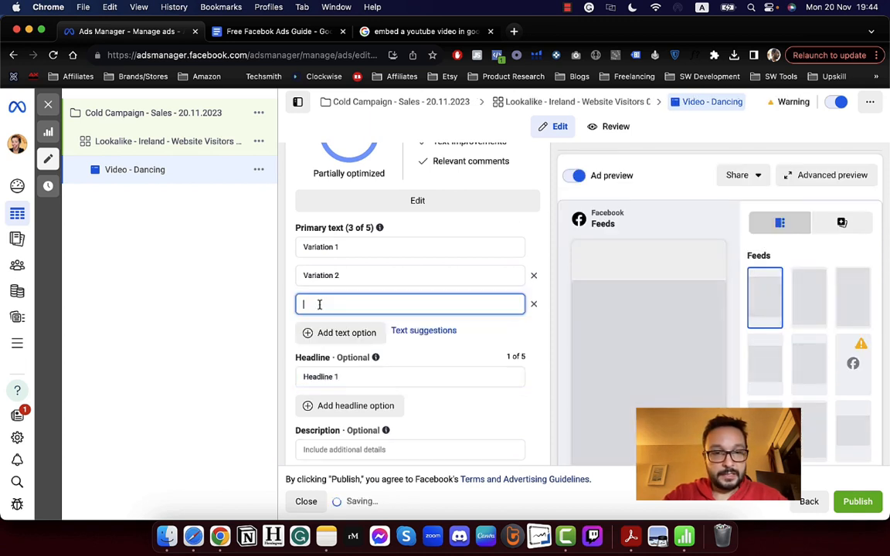
{"action": "type", "text": "Variation"}
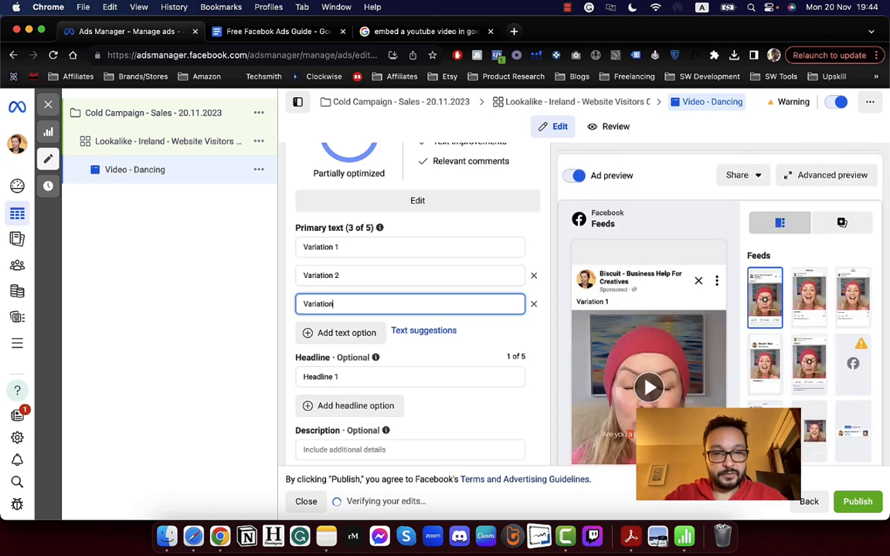
{"action": "type", "text": " 3"}
{"action": "left_click", "coordinate": [325, 333]}
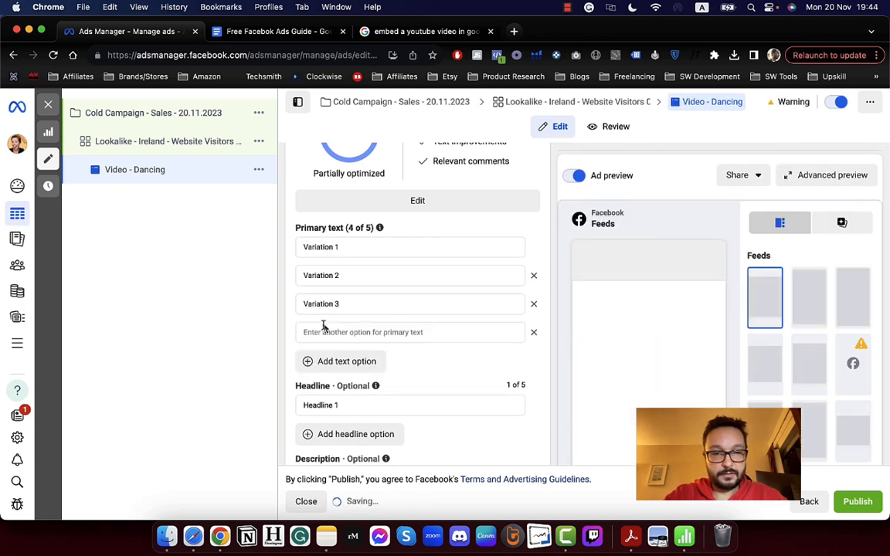
{"action": "type", "text": "Variation 4"}
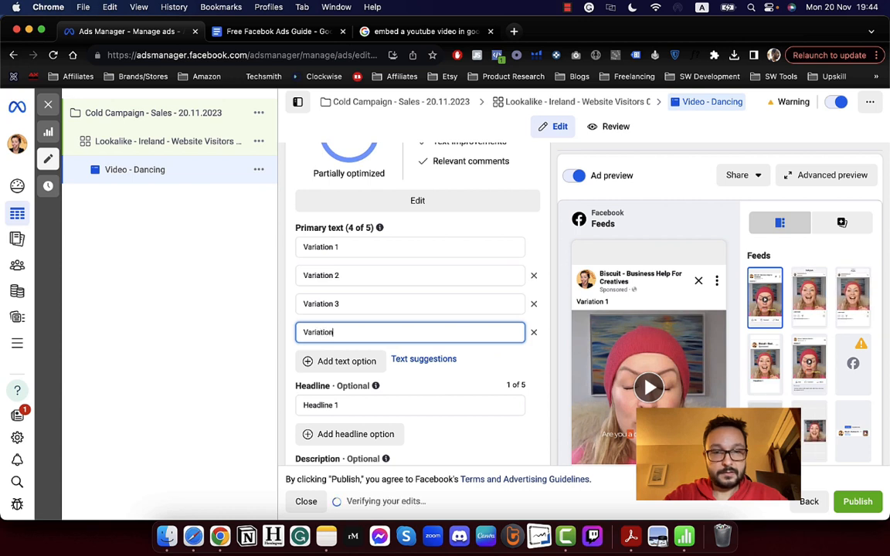
{"action": "left_click", "coordinate": [328, 361]}
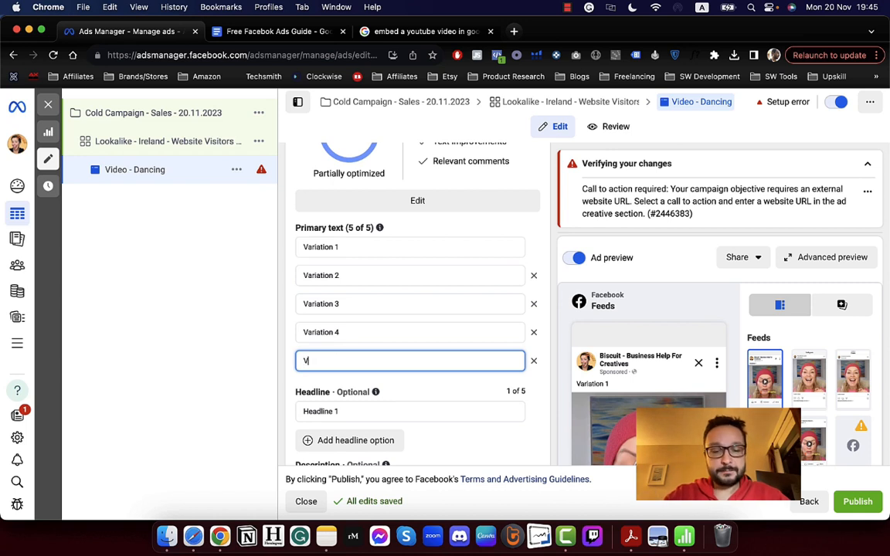
Add "Headline 2" as a second headline option and locate the ad's website destination settings.
{"action": "scroll", "coordinate": [334, 390], "scroll_direction": "down", "scroll_amount": 1}
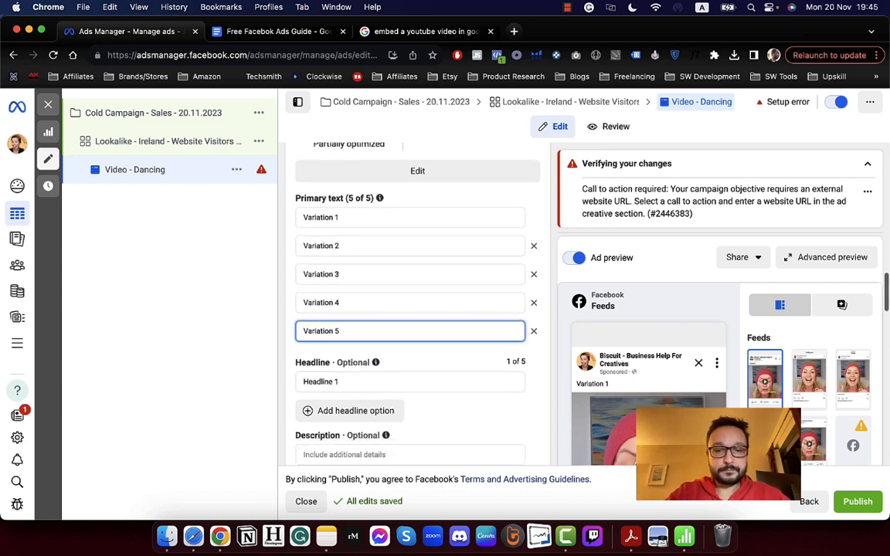
{"action": "left_click", "coordinate": [334, 391]}
{"action": "left_click", "coordinate": [333, 389]}
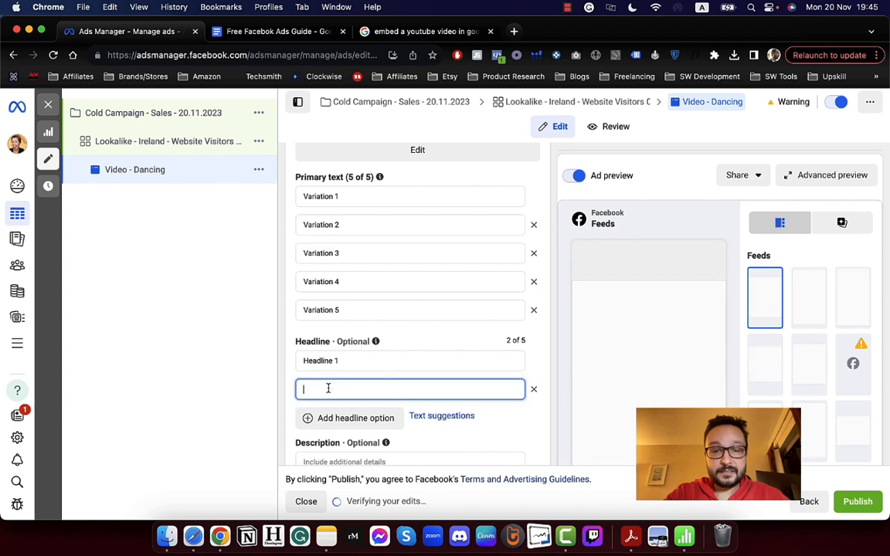
{"action": "type", "text": "Headline 2"}
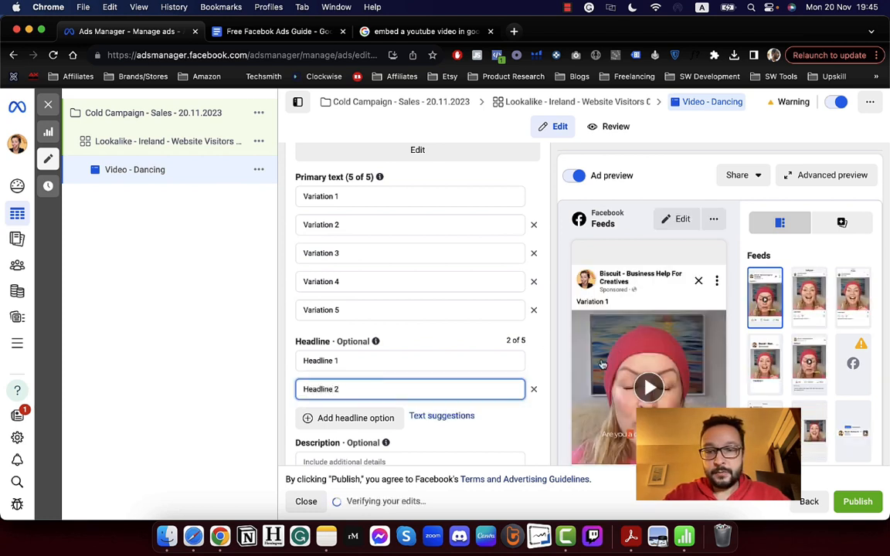
{"action": "scroll", "coordinate": [587, 309], "scroll_direction": "down", "scroll_amount": 5}
{"action": "scroll", "coordinate": [541, 342], "scroll_direction": "down", "scroll_amount": 3}
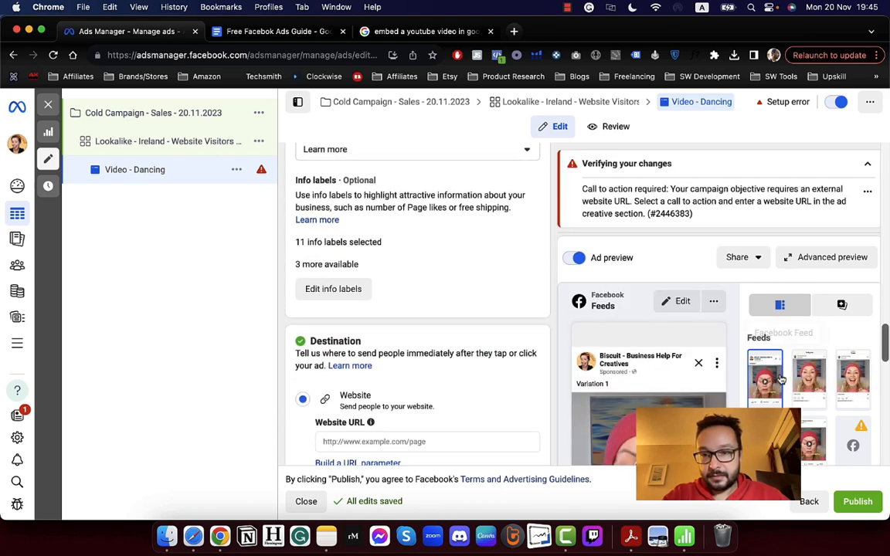
Set the ad's description to "Description 1".
{"action": "scroll", "coordinate": [773, 371], "scroll_direction": "down", "scroll_amount": 2}
{"action": "scroll", "coordinate": [726, 401], "scroll_direction": "down", "scroll_amount": 2}
{"action": "scroll", "coordinate": [726, 399], "scroll_direction": "up", "scroll_amount": 4}
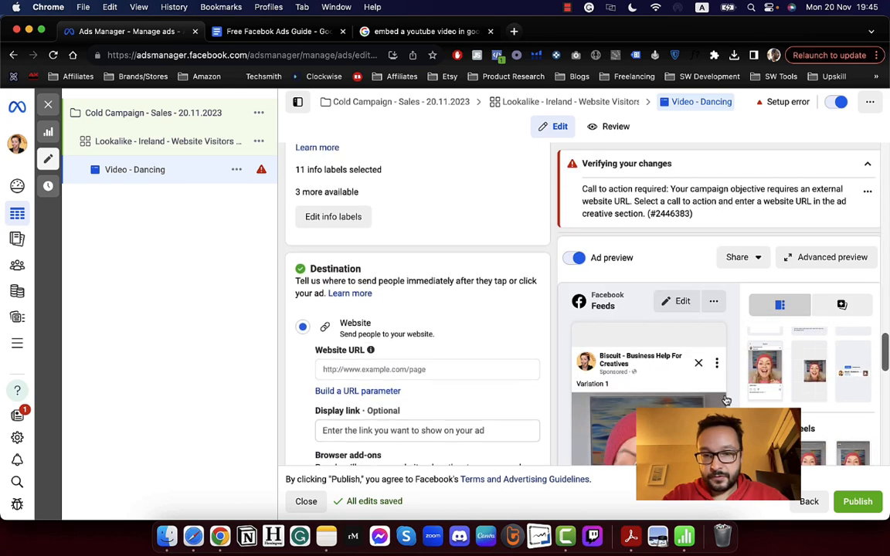
{"action": "scroll", "coordinate": [461, 318], "scroll_direction": "up", "scroll_amount": 4}
{"action": "scroll", "coordinate": [461, 318], "scroll_direction": "up", "scroll_amount": 1}
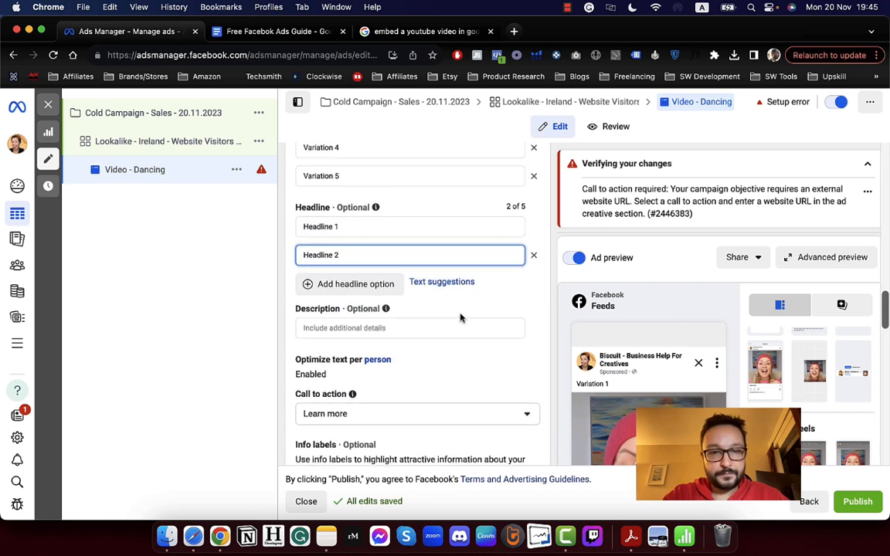
{"action": "left_click", "coordinate": [356, 326]}
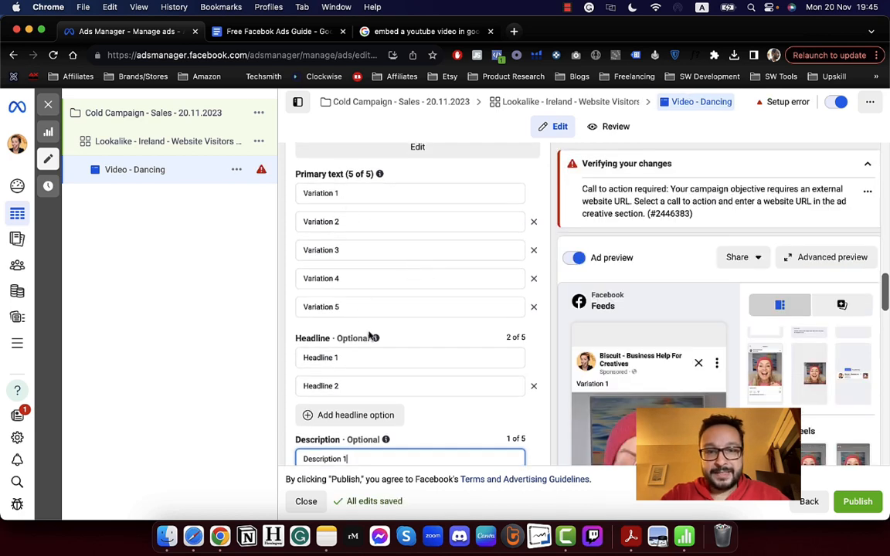
Change the ad's call to action to "Order now".
{"action": "scroll", "coordinate": [369, 337], "scroll_direction": "down", "scroll_amount": 3}
{"action": "mouse_move", "coordinate": [380, 360]}
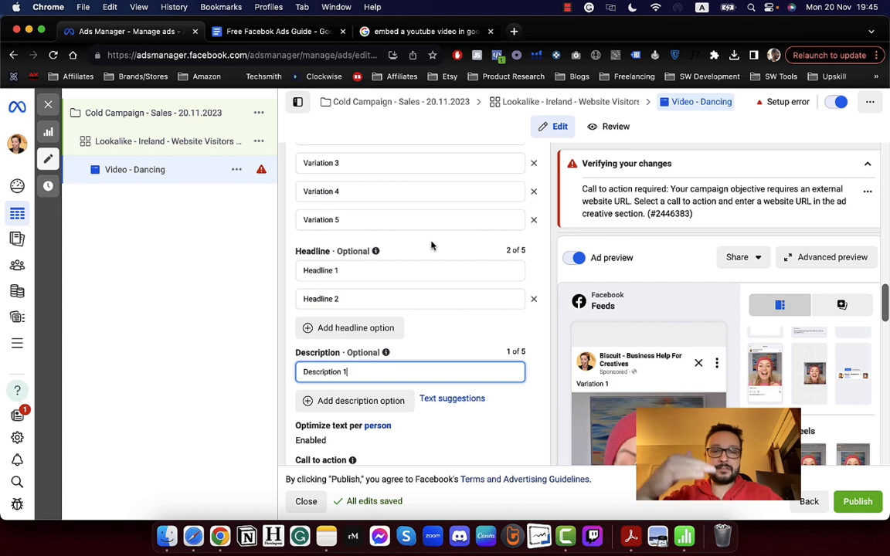
{"action": "scroll", "coordinate": [431, 246], "scroll_direction": "down", "scroll_amount": 3}
{"action": "scroll", "coordinate": [431, 246], "scroll_direction": "down", "scroll_amount": 1}
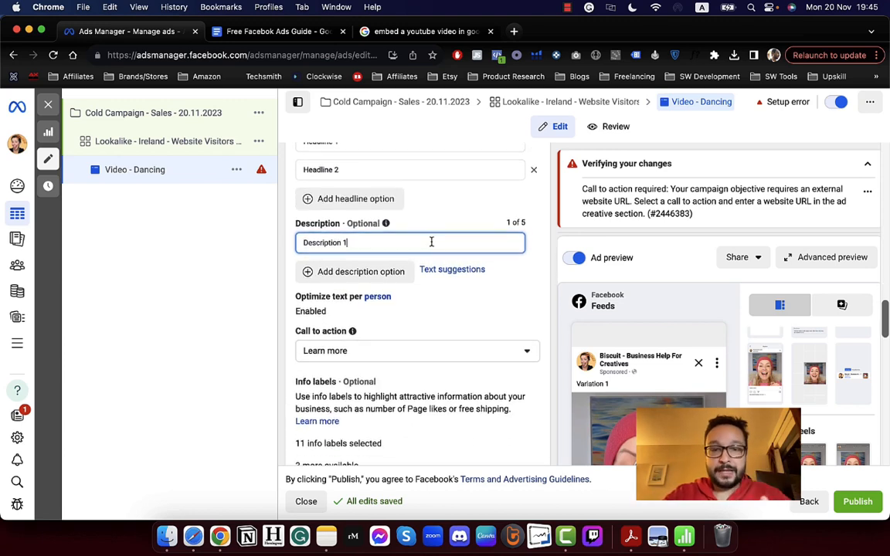
{"action": "left_click", "coordinate": [393, 353]}
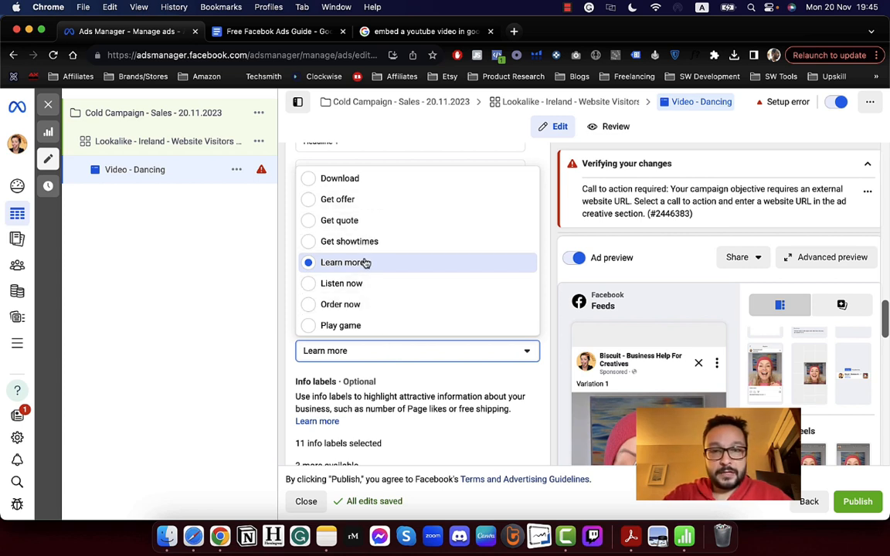
{"action": "left_click", "coordinate": [357, 305]}
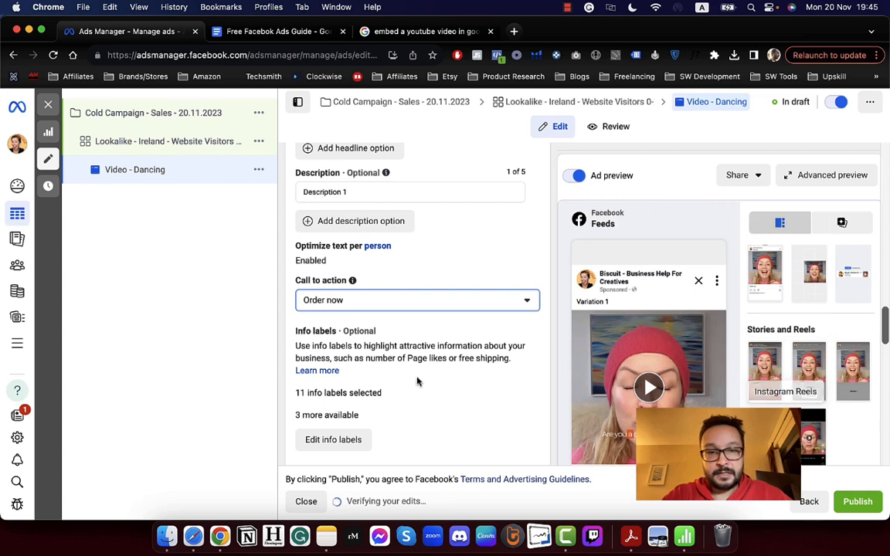
Switch the ad's call to action to "Shop now".
{"action": "scroll", "coordinate": [395, 387], "scroll_direction": "down", "scroll_amount": 3}
{"action": "scroll", "coordinate": [396, 387], "scroll_direction": "up", "scroll_amount": 3}
{"action": "left_click", "coordinate": [352, 335]}
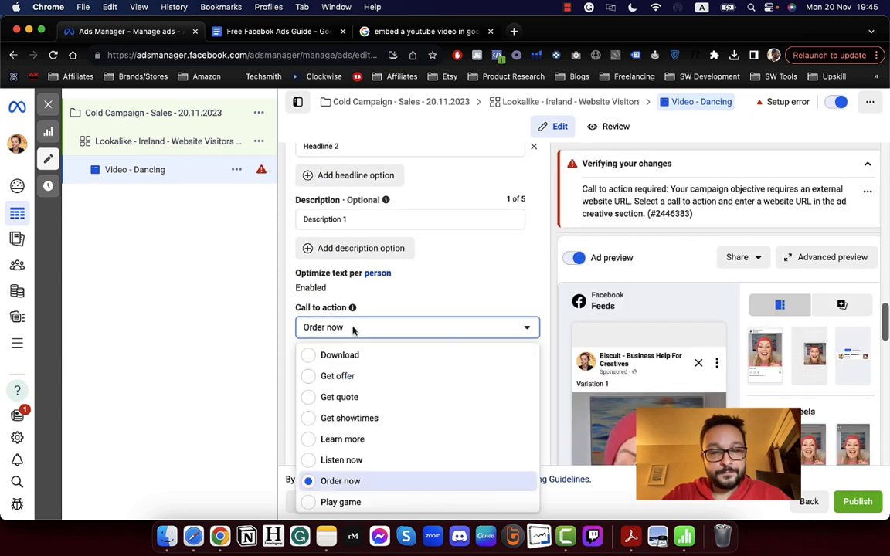
{"action": "scroll", "coordinate": [372, 441], "scroll_direction": "down", "scroll_amount": 3}
{"action": "scroll", "coordinate": [371, 443], "scroll_direction": "down", "scroll_amount": 3}
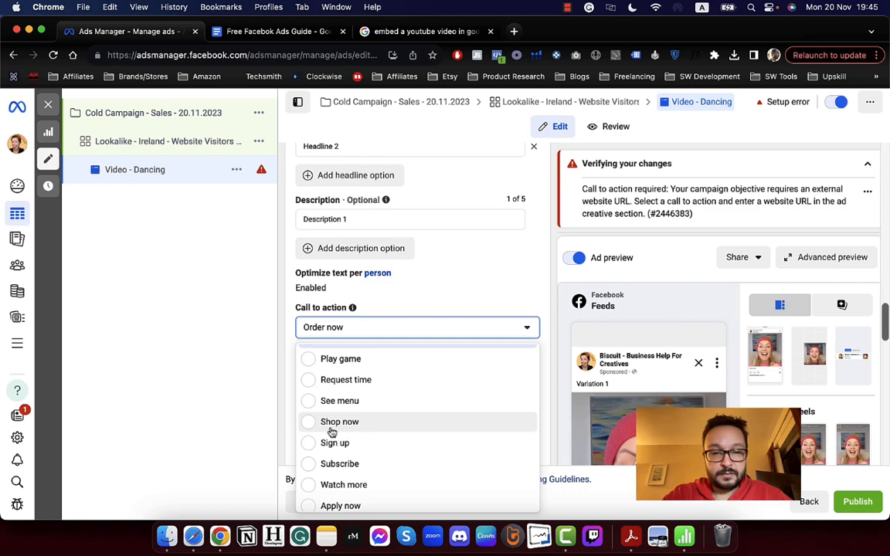
{"action": "scroll", "coordinate": [334, 430], "scroll_direction": "down", "scroll_amount": 1}
{"action": "left_click", "coordinate": [313, 398]}
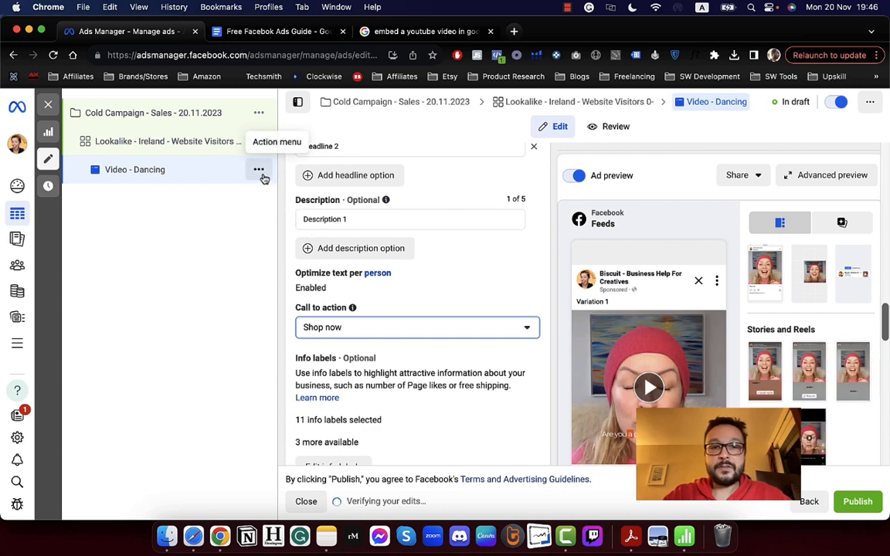
Rename the ad as "Video - Dancing - Order Now".
{"action": "scroll", "coordinate": [386, 274], "scroll_direction": "up", "scroll_amount": 2}
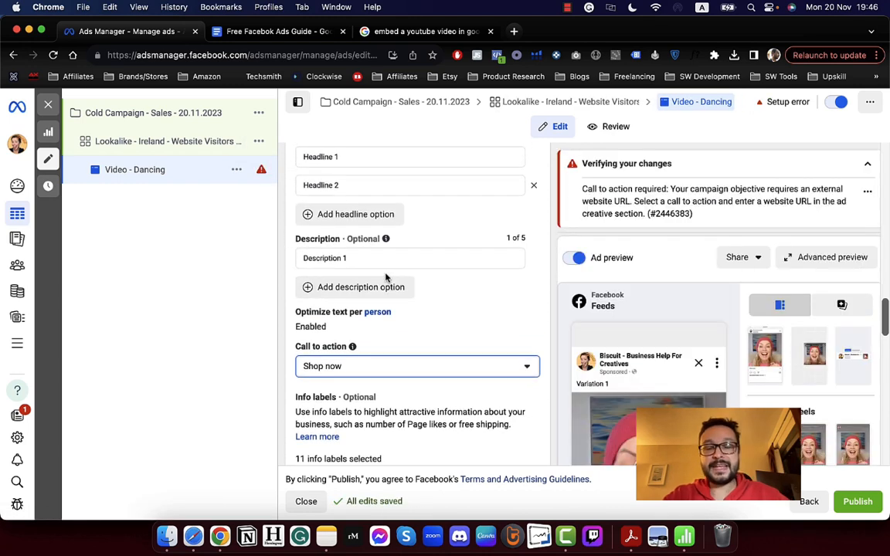
{"action": "scroll", "coordinate": [417, 224], "scroll_direction": "up", "scroll_amount": 15}
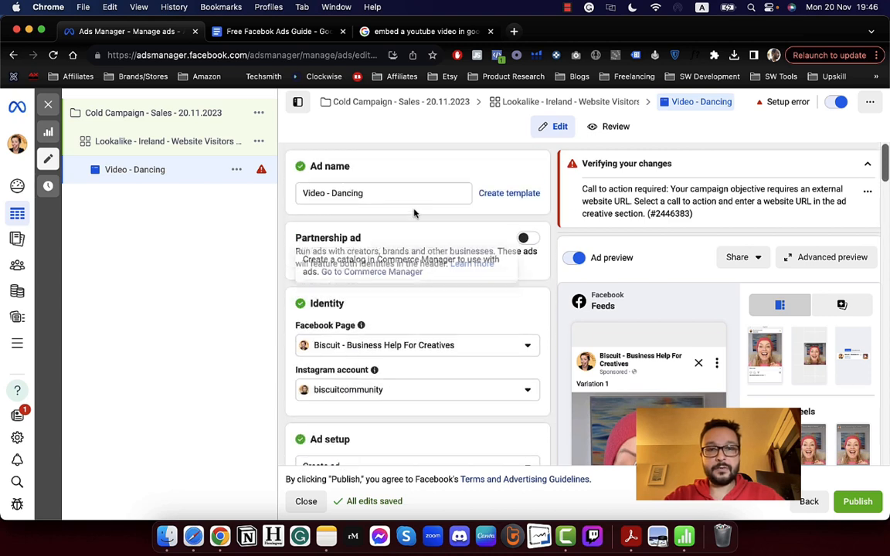
{"action": "left_click", "coordinate": [402, 195]}
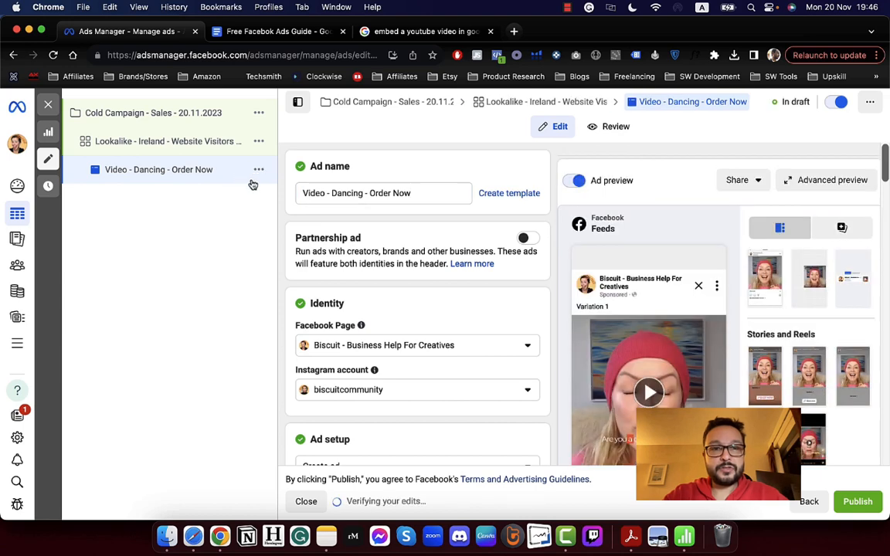
Duplicate the "Video - Dancing - Order Now" ad and rename the copy as "Video - Dancing - Shop Now".
{"action": "left_click", "coordinate": [258, 170]}
{"action": "left_click", "coordinate": [274, 215]}
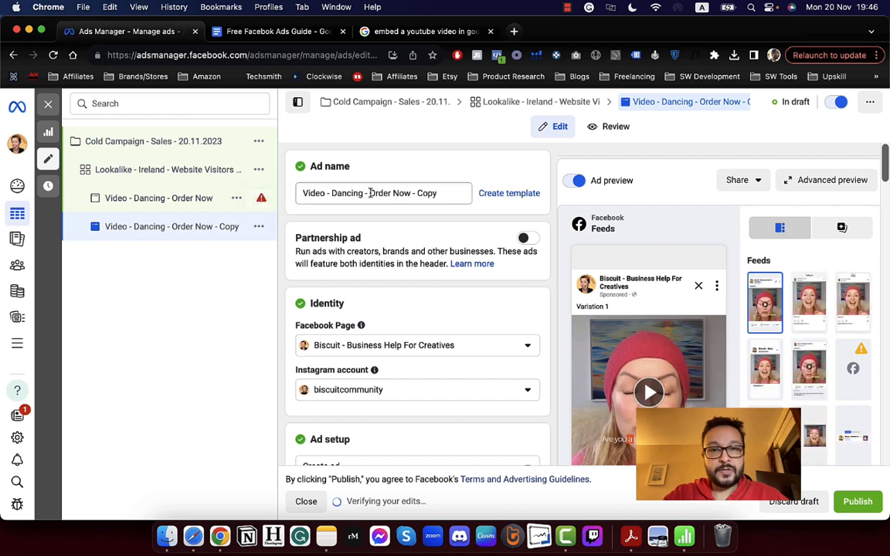
{"action": "left_click_drag", "start_coordinate": [370, 193], "coordinate": [451, 193]}
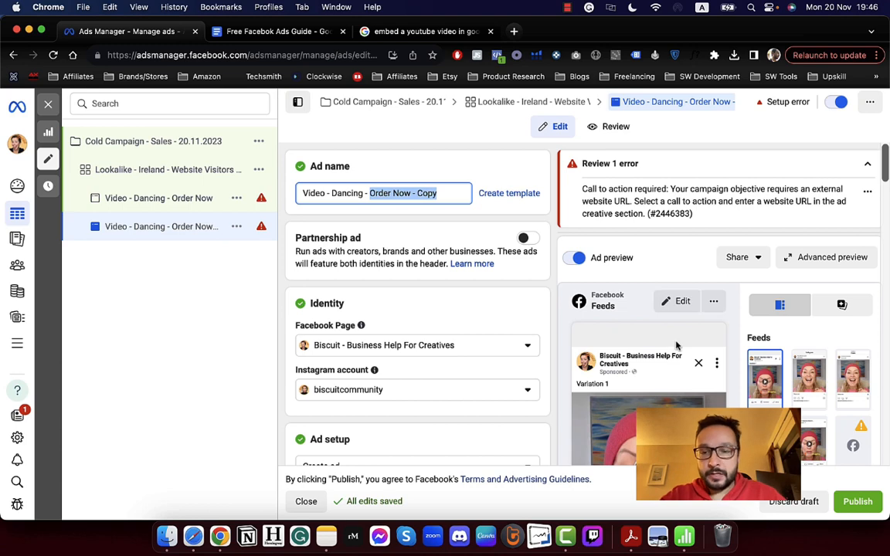
{"action": "scroll", "coordinate": [673, 346], "scroll_direction": "down", "scroll_amount": 4}
{"action": "scroll", "coordinate": [469, 268], "scroll_direction": "up", "scroll_amount": 3}
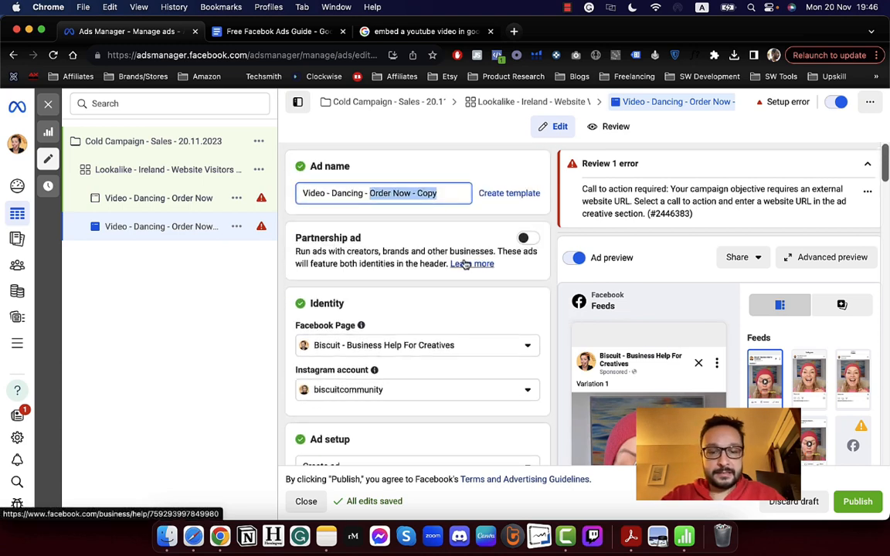
{"action": "type", "text": "Sh"}
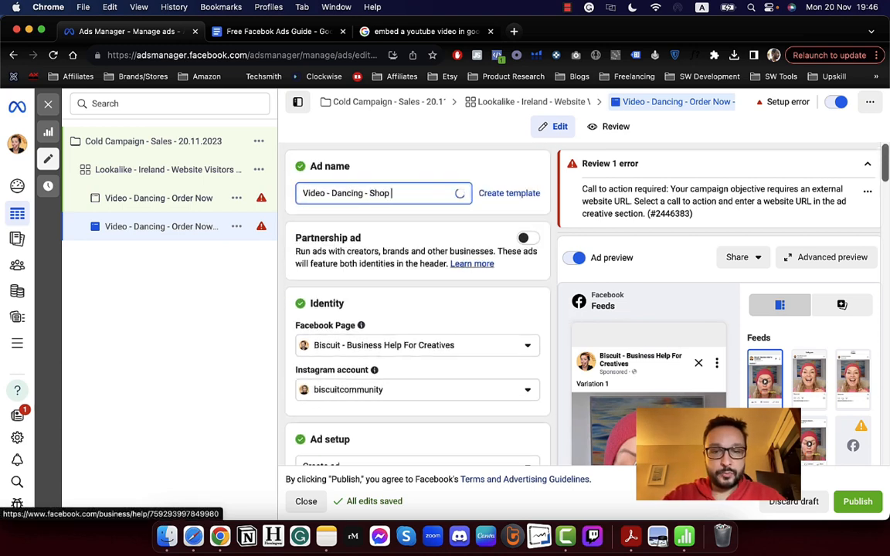
{"action": "type", "text": "op Now"}
Check which call to action is selected in the "Video - Dancing - Shop Now" ad.
{"action": "scroll", "coordinate": [429, 340], "scroll_direction": "down", "scroll_amount": 10}
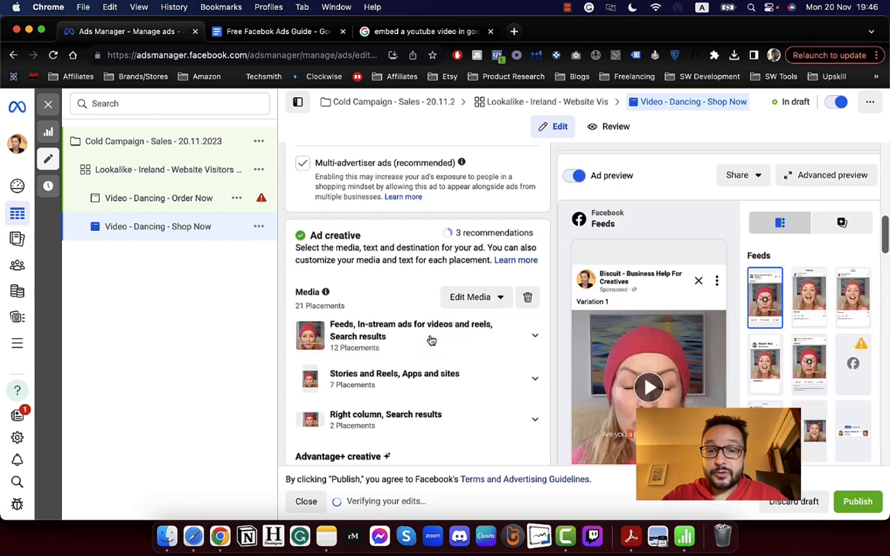
{"action": "scroll", "coordinate": [431, 340], "scroll_direction": "down", "scroll_amount": 1}
{"action": "scroll", "coordinate": [431, 340], "scroll_direction": "down", "scroll_amount": 5}
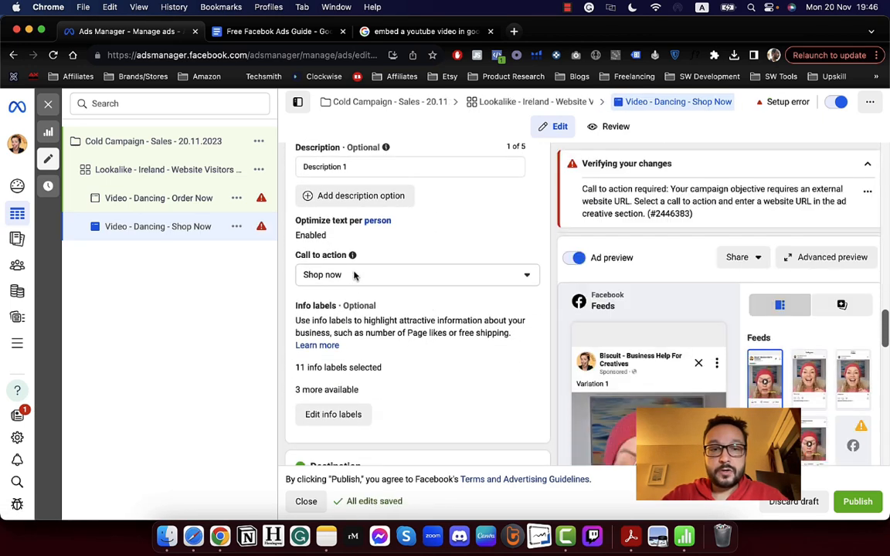
{"action": "left_click", "coordinate": [345, 274]}
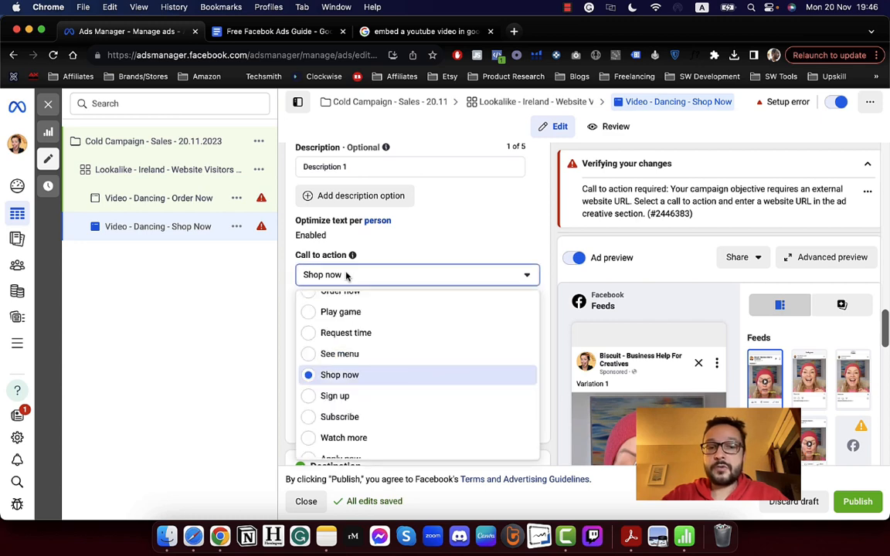
{"action": "left_click", "coordinate": [345, 275]}
Set the call to action of the "Video - Dancing - Order Now" ad to "Order now".
{"action": "left_click", "coordinate": [198, 206]}
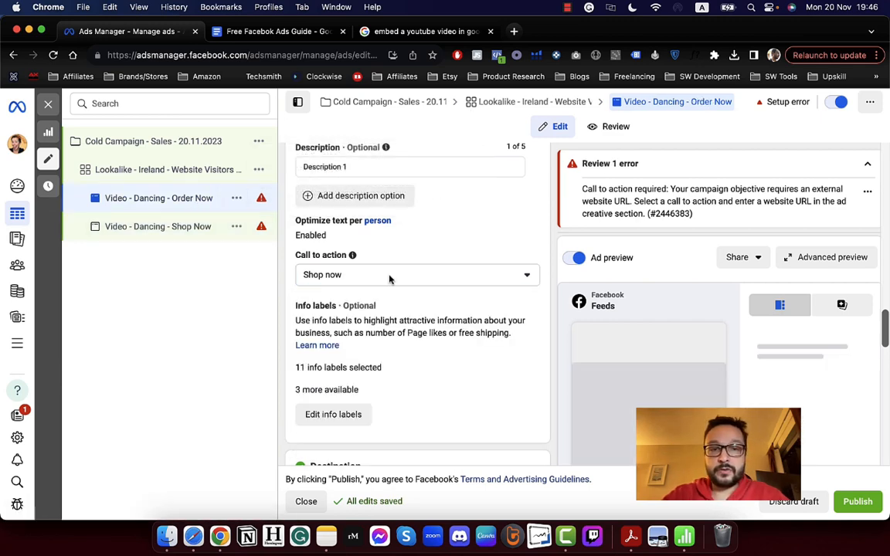
{"action": "scroll", "coordinate": [433, 336], "scroll_direction": "down", "scroll_amount": 10}
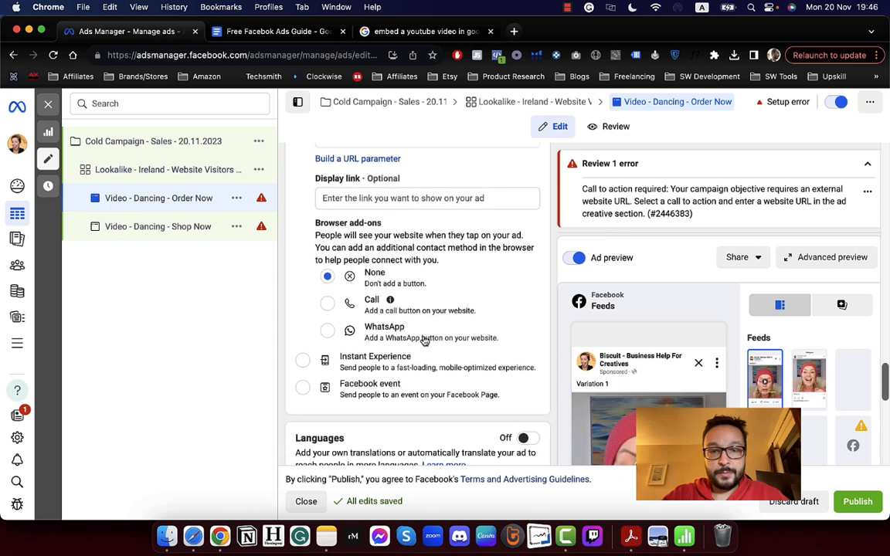
{"action": "scroll", "coordinate": [424, 340], "scroll_direction": "down", "scroll_amount": 5}
{"action": "scroll", "coordinate": [423, 339], "scroll_direction": "up", "scroll_amount": 7}
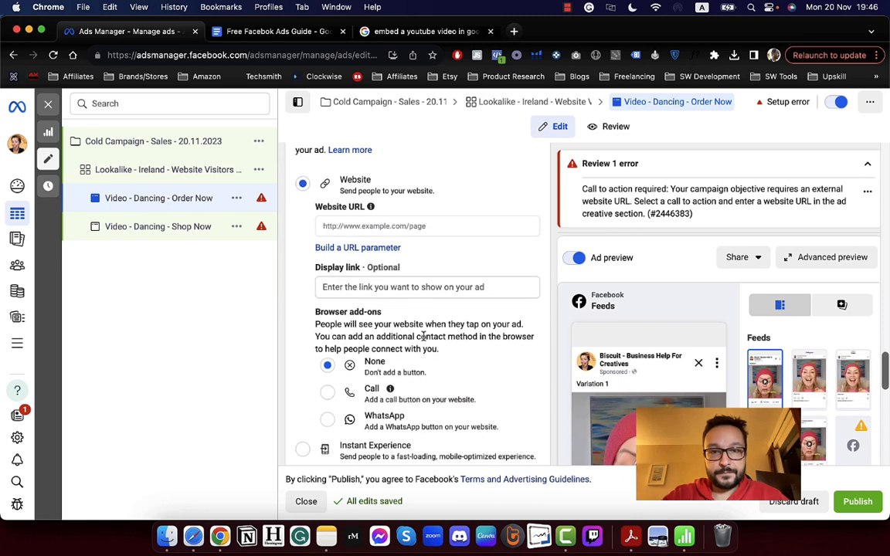
{"action": "scroll", "coordinate": [423, 337], "scroll_direction": "up", "scroll_amount": 8}
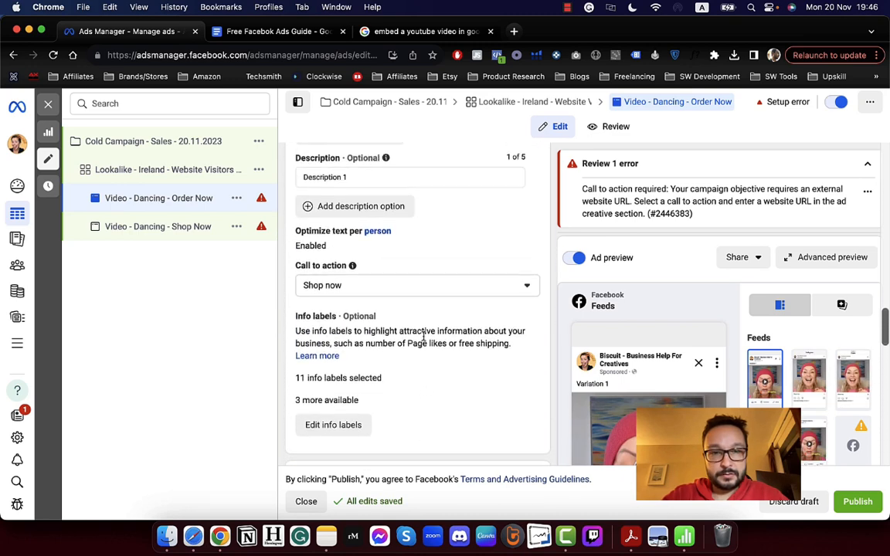
{"action": "scroll", "coordinate": [424, 337], "scroll_direction": "up", "scroll_amount": 1}
{"action": "left_click", "coordinate": [405, 309]}
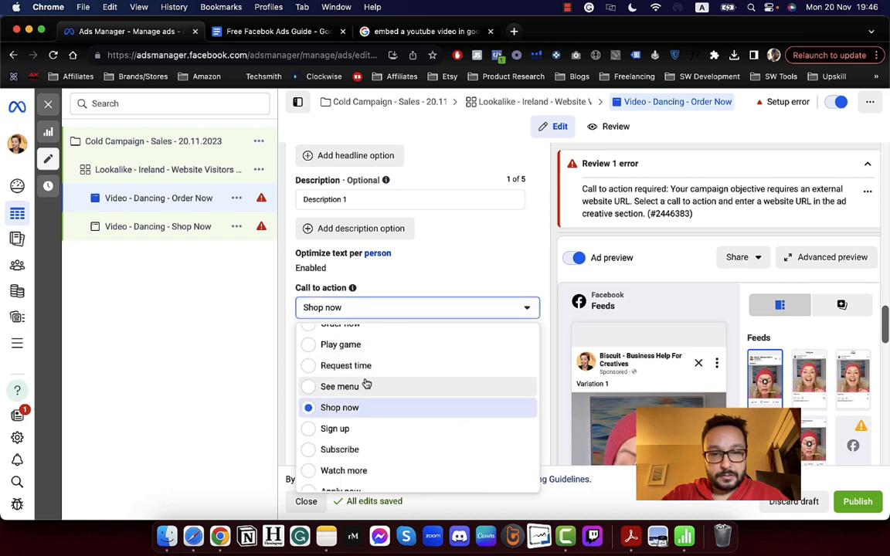
{"action": "scroll", "coordinate": [360, 405], "scroll_direction": "up", "scroll_amount": 2}
{"action": "scroll", "coordinate": [360, 374], "scroll_direction": "up", "scroll_amount": 3}
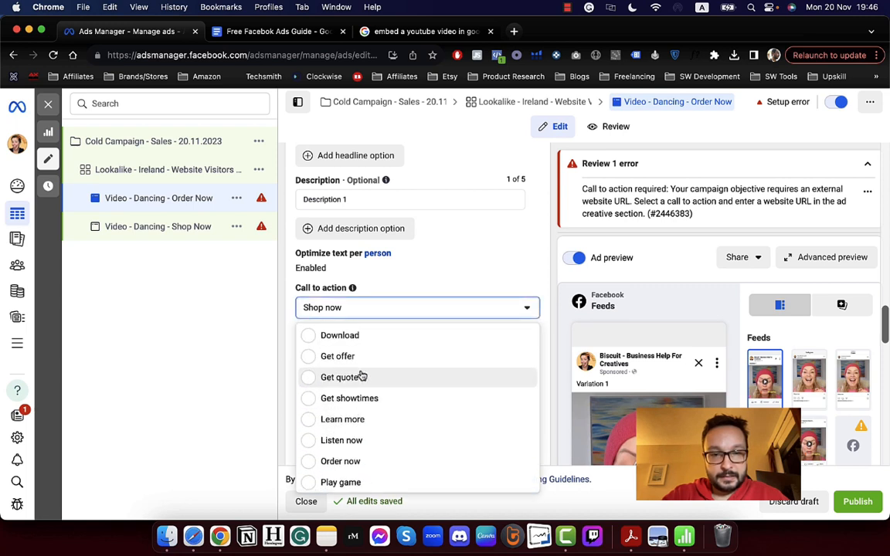
{"action": "scroll", "coordinate": [361, 374], "scroll_direction": "down", "scroll_amount": 2}
{"action": "left_click", "coordinate": [344, 417]}
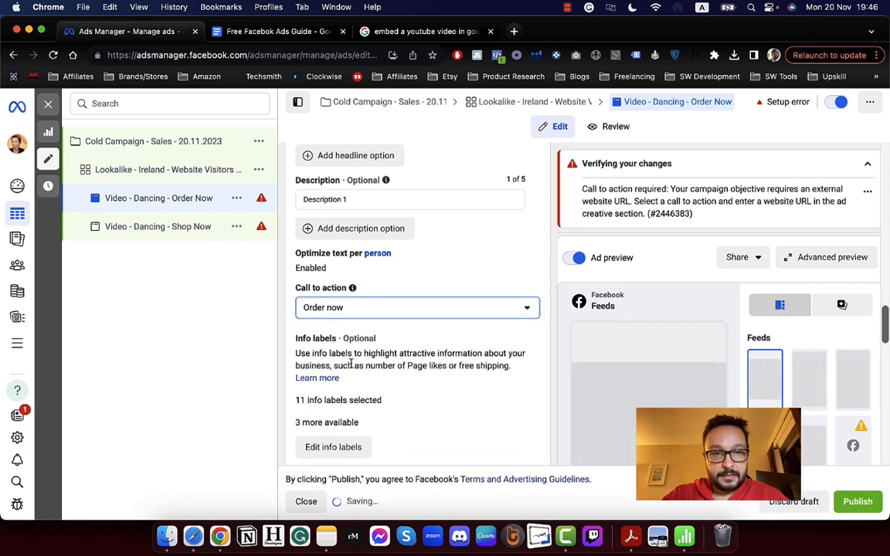
Examine the "Video - Dancing - Order Now" ad's website URL, browser add-ons, languages and tracking settings.
{"action": "scroll", "coordinate": [379, 353], "scroll_direction": "down", "scroll_amount": 6}
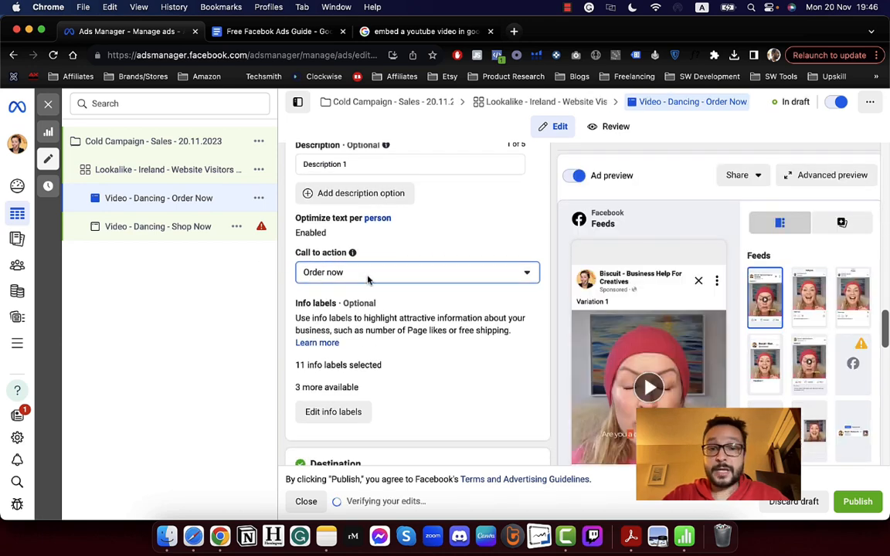
{"action": "scroll", "coordinate": [392, 331], "scroll_direction": "down", "scroll_amount": 1}
{"action": "left_click", "coordinate": [377, 309]}
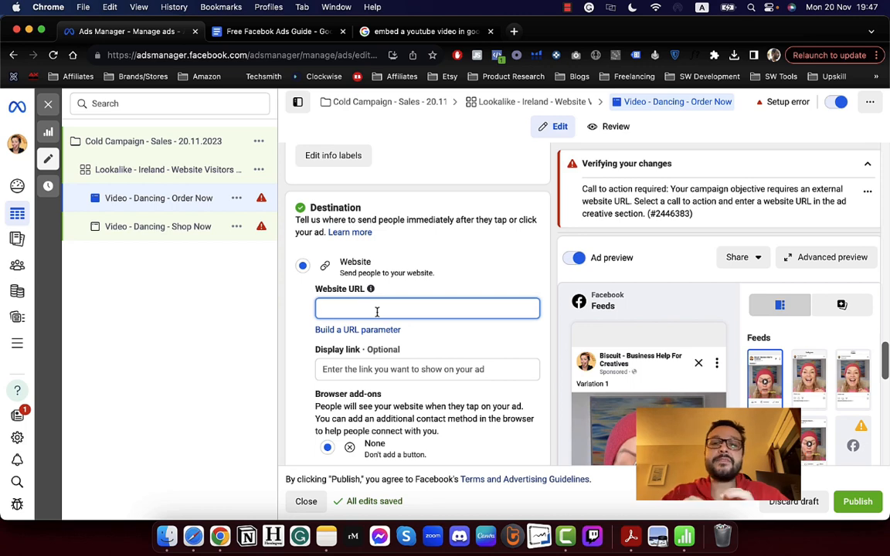
{"action": "scroll", "coordinate": [377, 311], "scroll_direction": "down", "scroll_amount": 2}
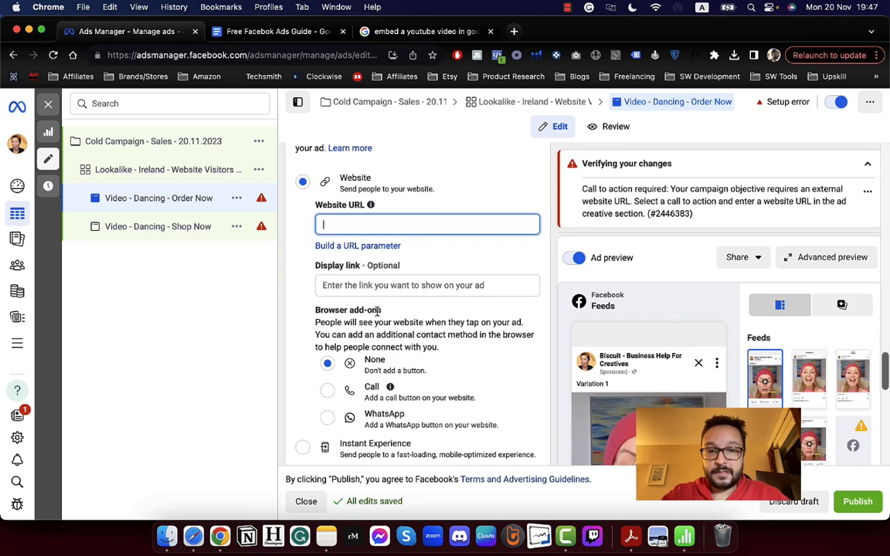
{"action": "scroll", "coordinate": [377, 312], "scroll_direction": "down", "scroll_amount": 2}
{"action": "scroll", "coordinate": [377, 315], "scroll_direction": "down", "scroll_amount": 1}
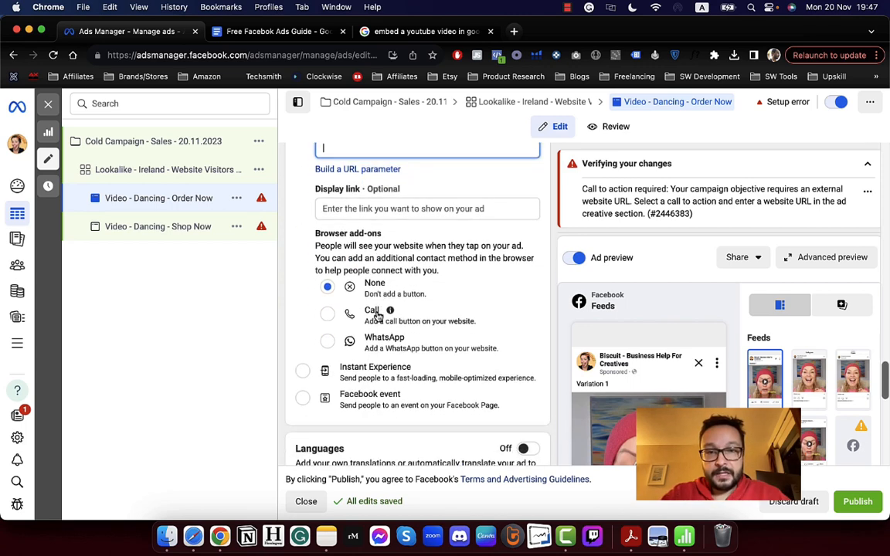
{"action": "scroll", "coordinate": [339, 295], "scroll_direction": "down", "scroll_amount": 2}
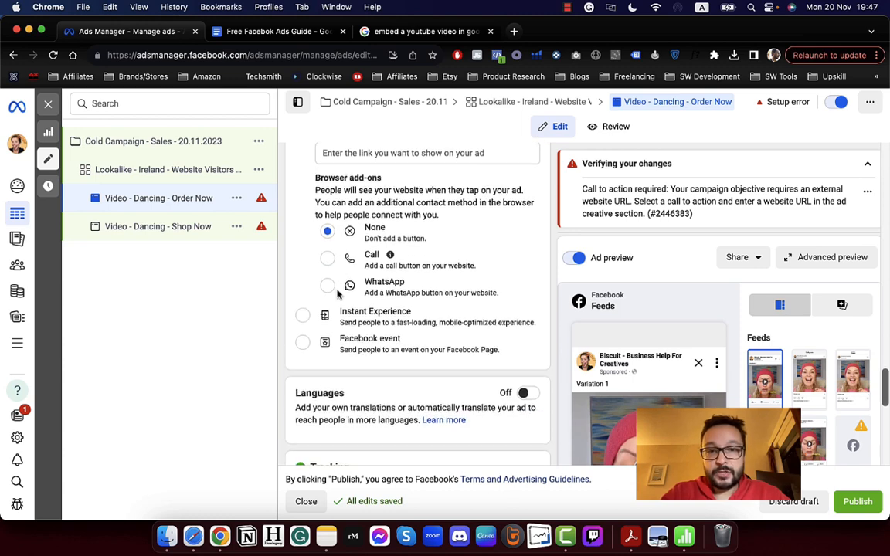
{"action": "scroll", "coordinate": [338, 293], "scroll_direction": "down", "scroll_amount": 2}
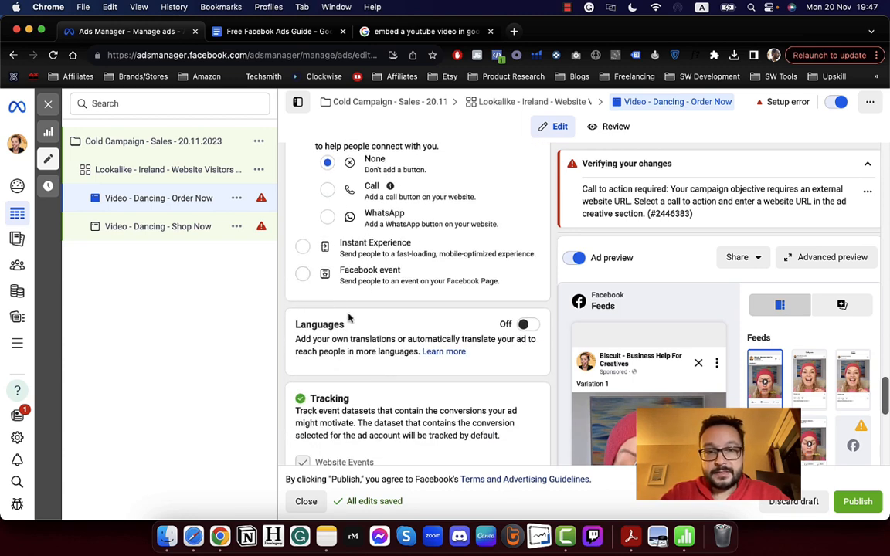
{"action": "scroll", "coordinate": [348, 317], "scroll_direction": "down", "scroll_amount": 5}
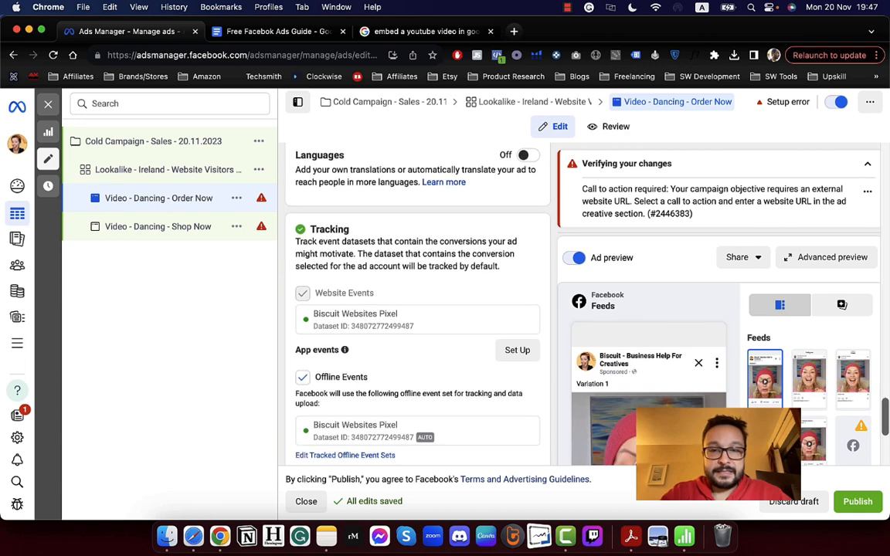
{"action": "scroll", "coordinate": [358, 348], "scroll_direction": "down", "scroll_amount": 5}
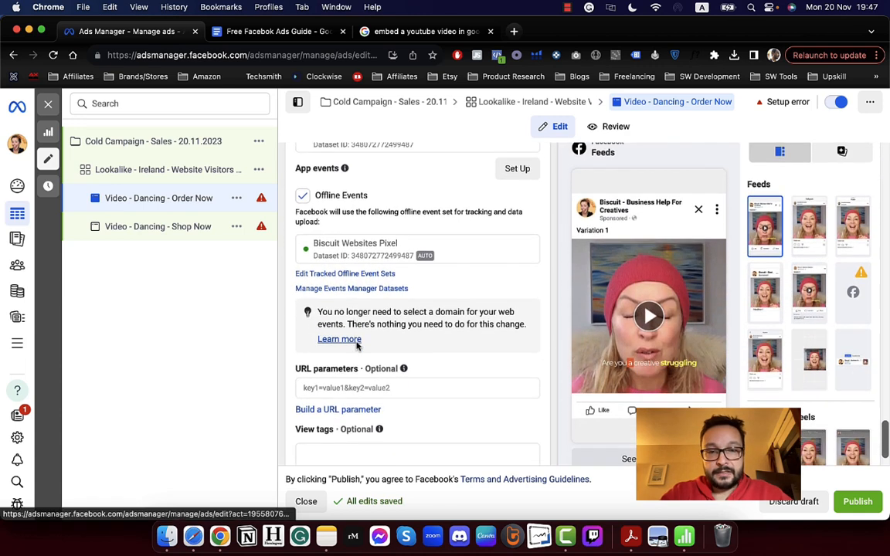
Check the optional URL parameters and view tags fields of the "Video - Dancing - Order Now" ad.
{"action": "scroll", "coordinate": [358, 345], "scroll_direction": "down", "scroll_amount": 1}
{"action": "left_click", "coordinate": [346, 347]}
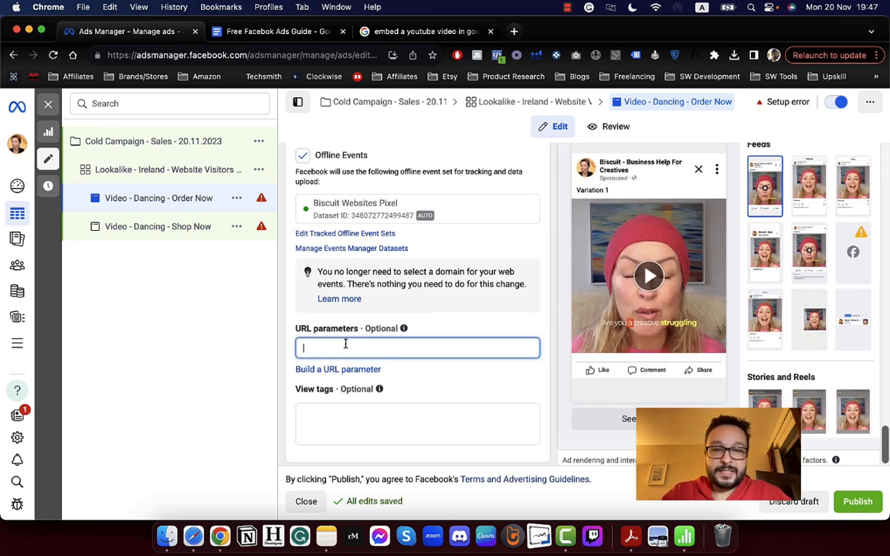
{"action": "scroll", "coordinate": [345, 344], "scroll_direction": "down", "scroll_amount": 1}
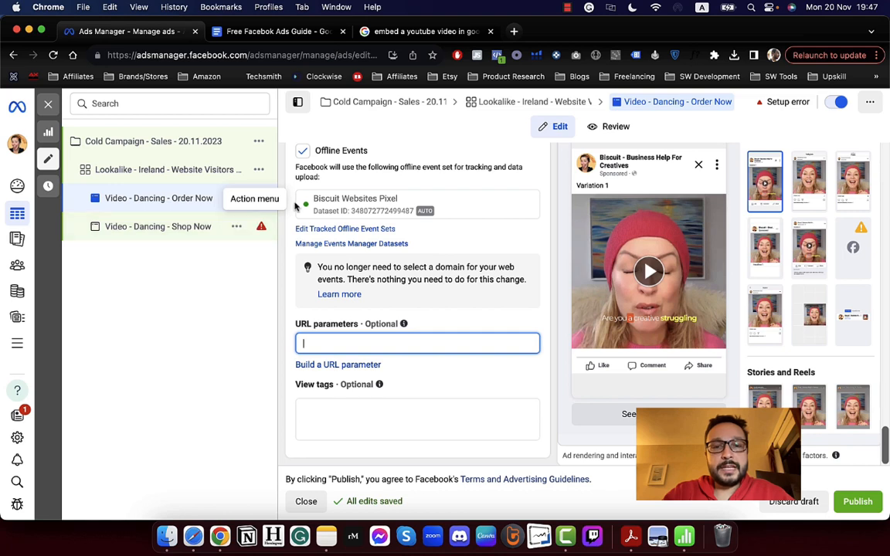
Duplicate the "Video - Dancing - Shop Now" ad and remove the existing media from the copy.
{"action": "left_click", "coordinate": [237, 227]}
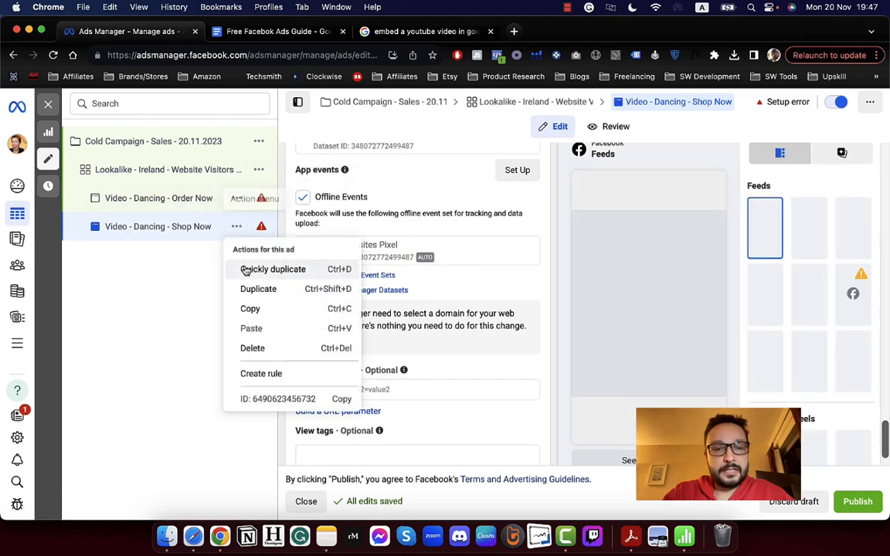
{"action": "left_click", "coordinate": [263, 270]}
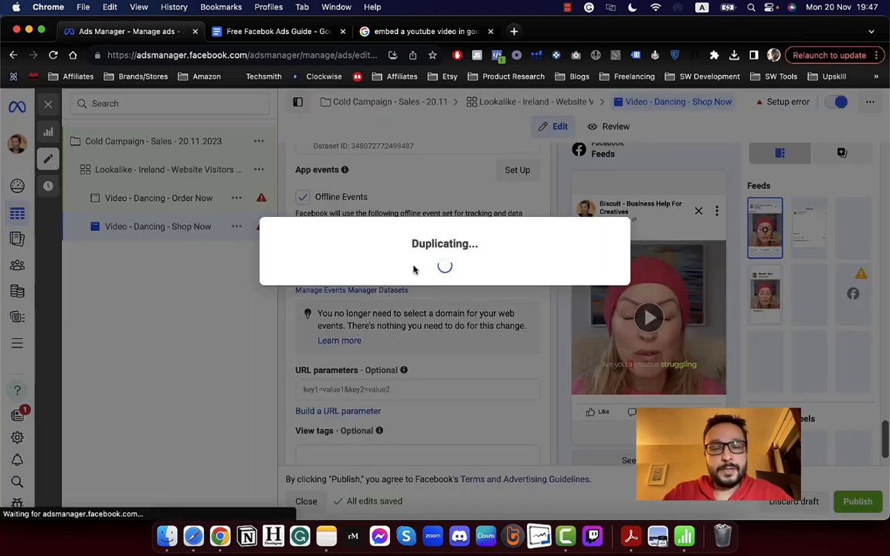
{"action": "scroll", "coordinate": [414, 266], "scroll_direction": "up", "scroll_amount": 5}
{"action": "scroll", "coordinate": [415, 271], "scroll_direction": "up", "scroll_amount": 15}
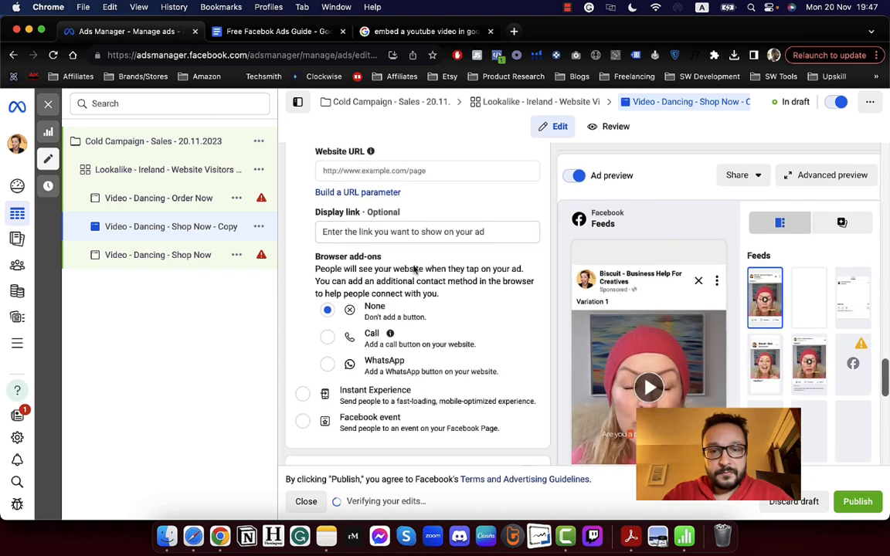
{"action": "scroll", "coordinate": [415, 271], "scroll_direction": "up", "scroll_amount": 5}
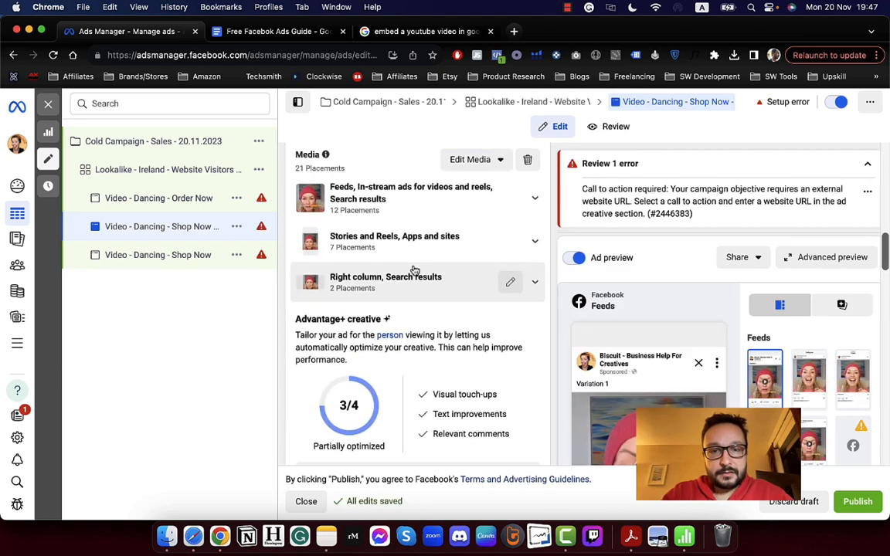
{"action": "scroll", "coordinate": [462, 241], "scroll_direction": "up", "scroll_amount": 1}
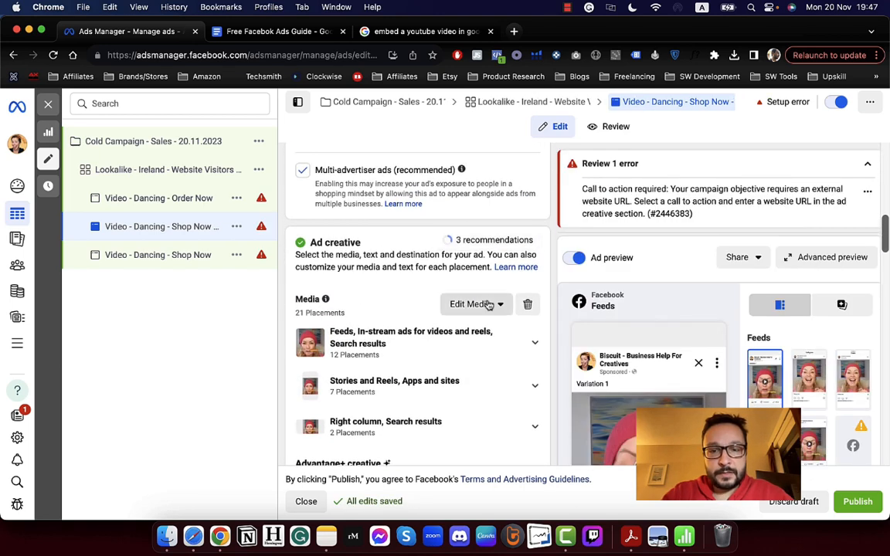
{"action": "left_click", "coordinate": [487, 303]}
{"action": "left_click", "coordinate": [544, 276]}
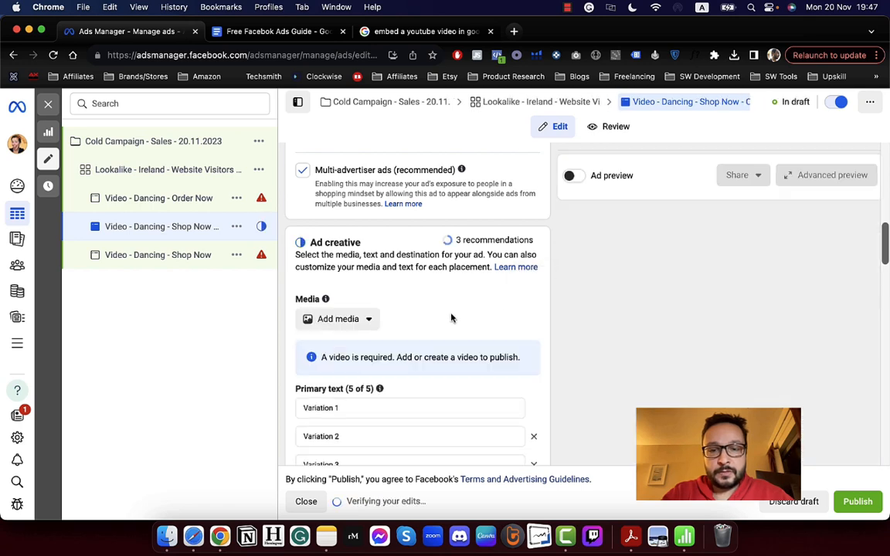
Add the 720 × 720 account image of the woman speaking on a dark stage, keeping the recommended crops and Advantage+ optimizations.
{"action": "left_click", "coordinate": [357, 326]}
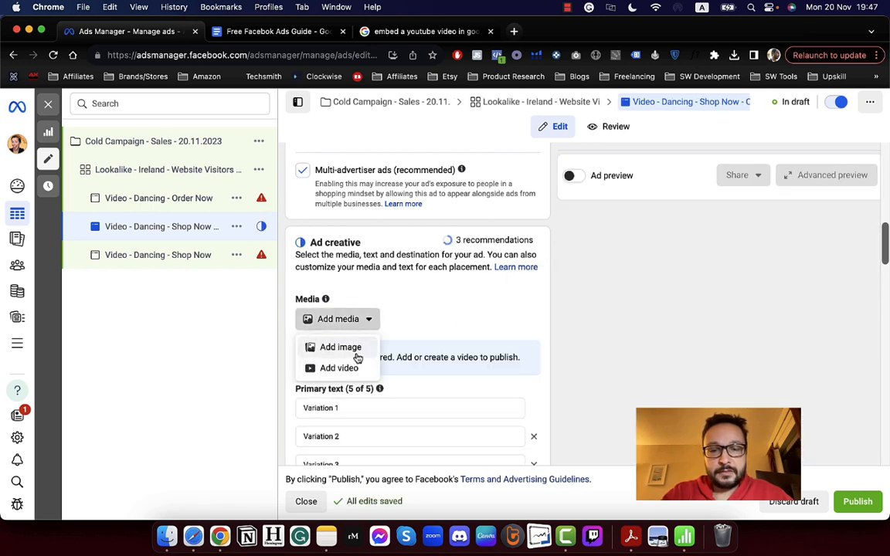
{"action": "left_click", "coordinate": [357, 357]}
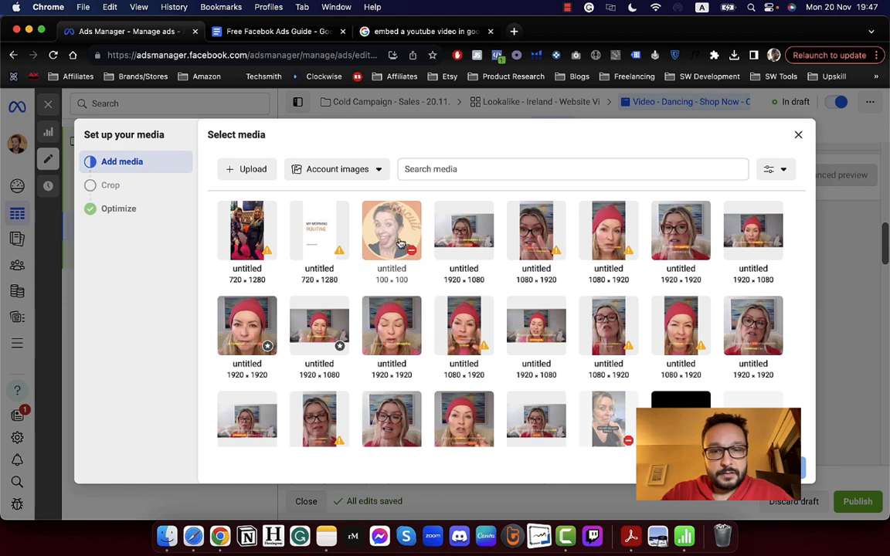
{"action": "scroll", "coordinate": [677, 326], "scroll_direction": "down", "scroll_amount": 2}
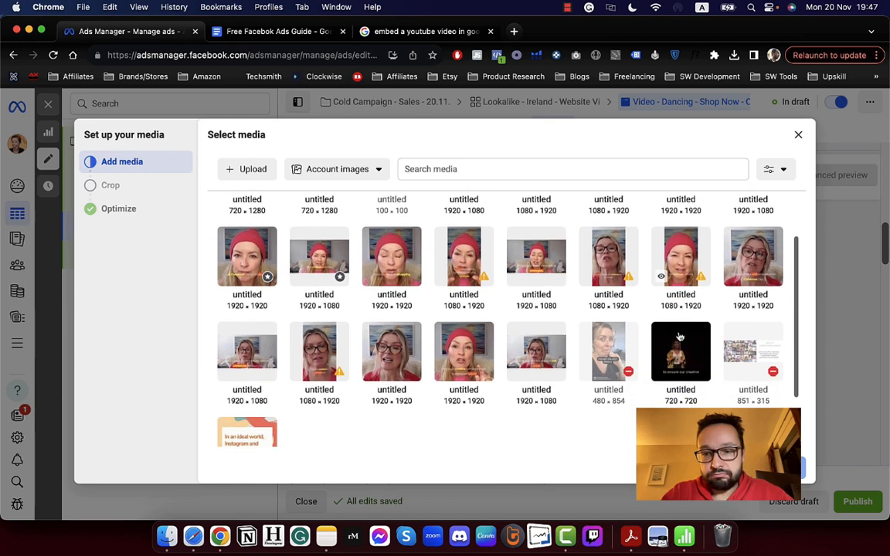
{"action": "left_click", "coordinate": [816, 487]}
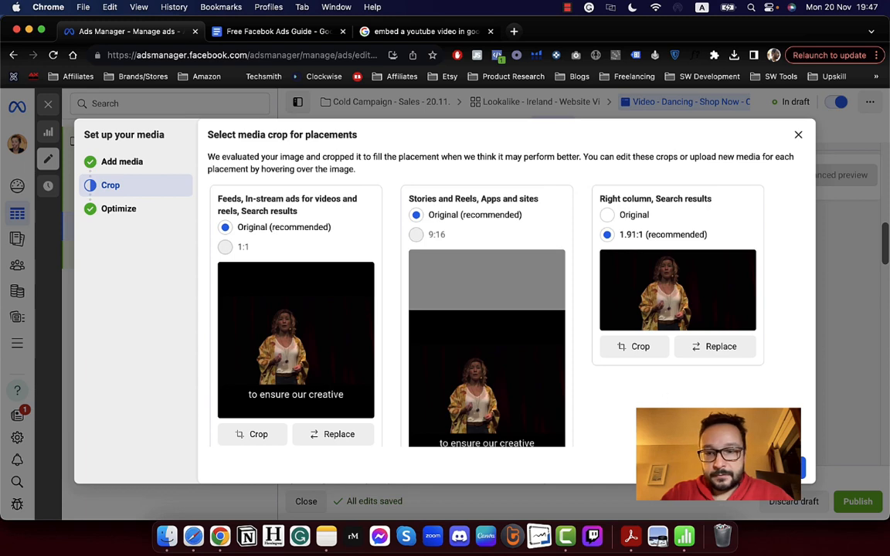
{"action": "left_click", "coordinate": [788, 469]}
{"action": "scroll", "coordinate": [456, 337], "scroll_direction": "down", "scroll_amount": 1}
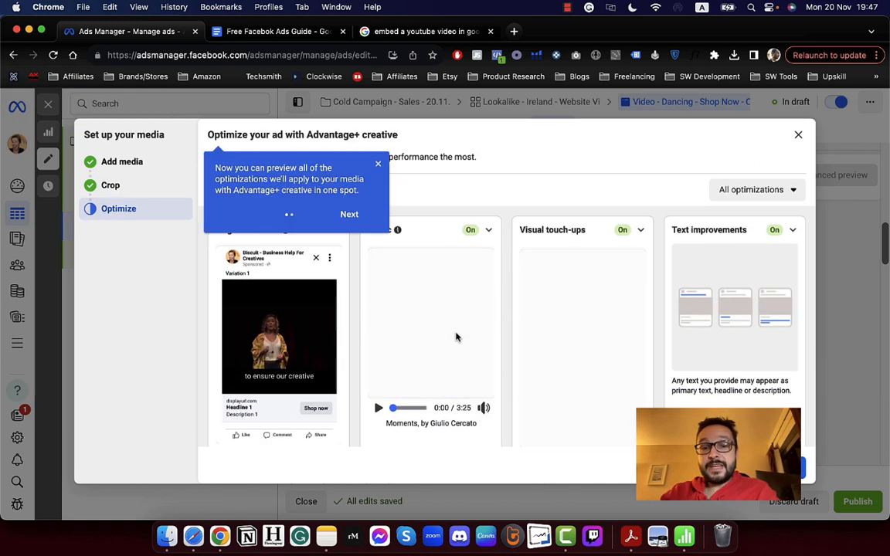
{"action": "scroll", "coordinate": [456, 337], "scroll_direction": "down", "scroll_amount": 2}
{"action": "scroll", "coordinate": [457, 338], "scroll_direction": "up", "scroll_amount": 2}
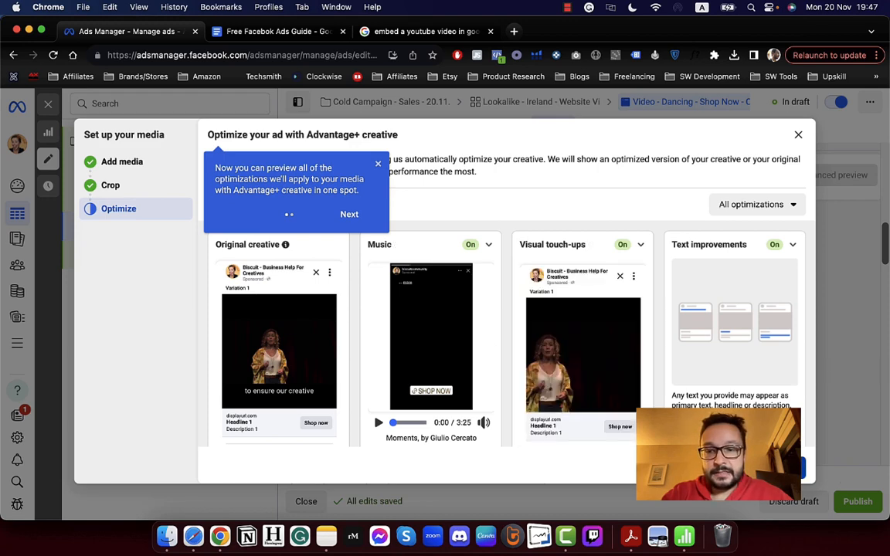
{"action": "left_click", "coordinate": [789, 468]}
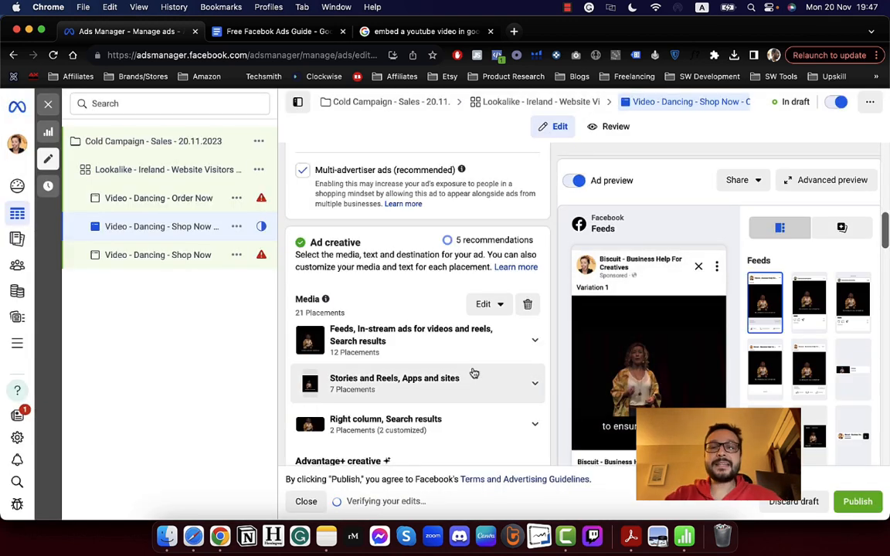
Rename the copied ad as "Image - TedX - Shop Now".
{"action": "scroll", "coordinate": [475, 374], "scroll_direction": "down", "scroll_amount": 2}
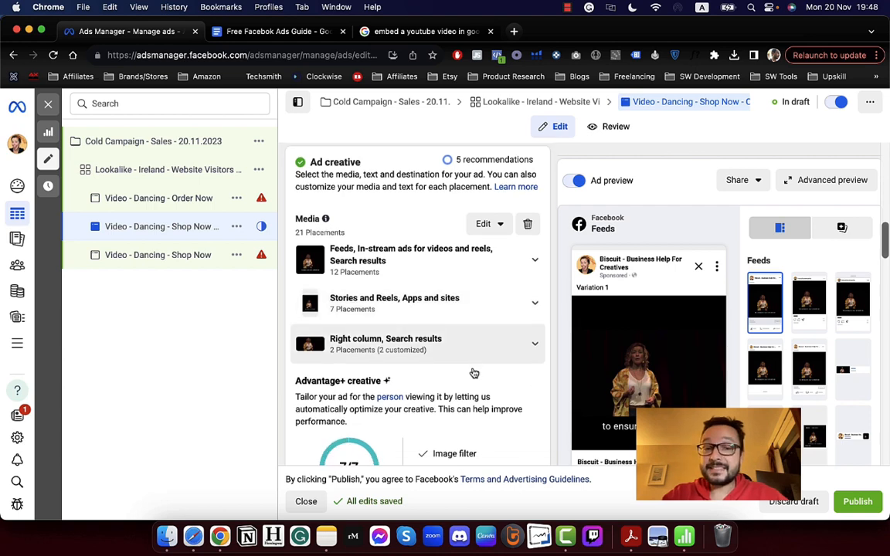
{"action": "scroll", "coordinate": [474, 373], "scroll_direction": "down", "scroll_amount": 2}
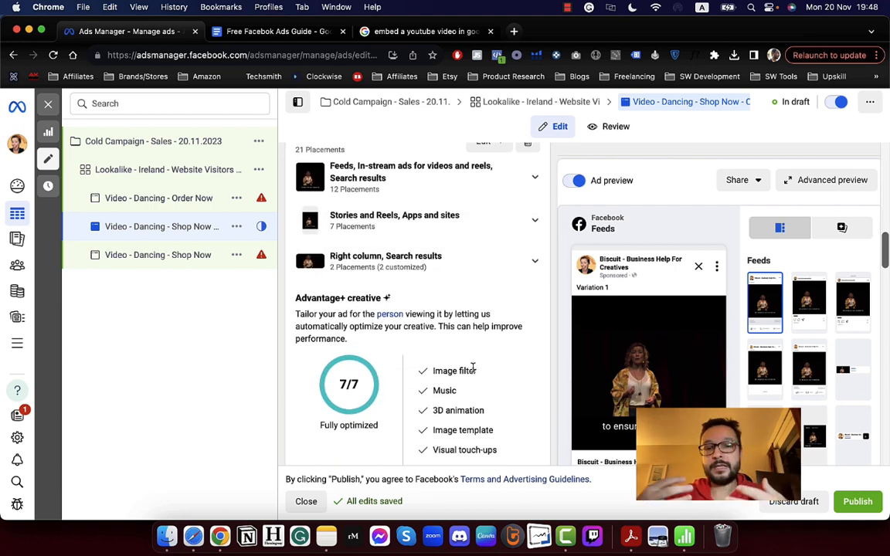
{"action": "scroll", "coordinate": [472, 368], "scroll_direction": "down", "scroll_amount": 6}
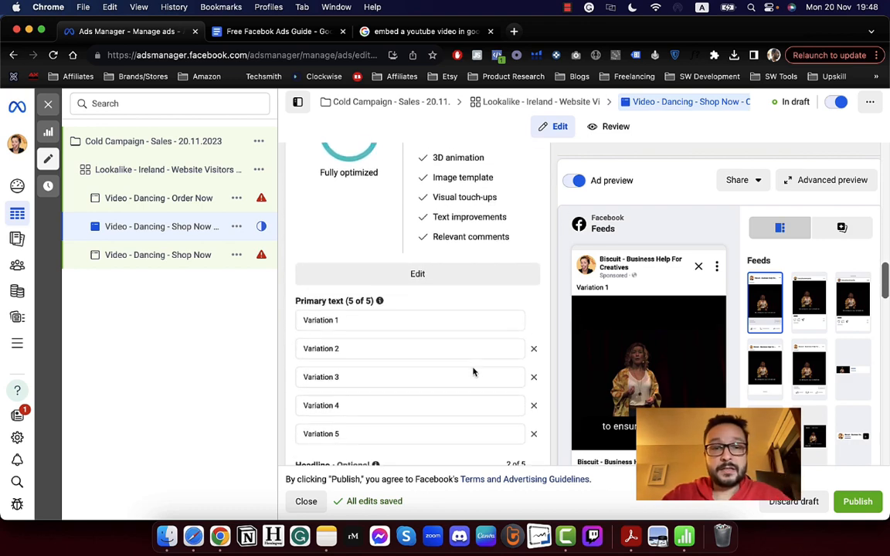
{"action": "mouse_move", "coordinate": [188, 233]}
{"action": "scroll", "coordinate": [313, 251], "scroll_direction": "up", "scroll_amount": 15}
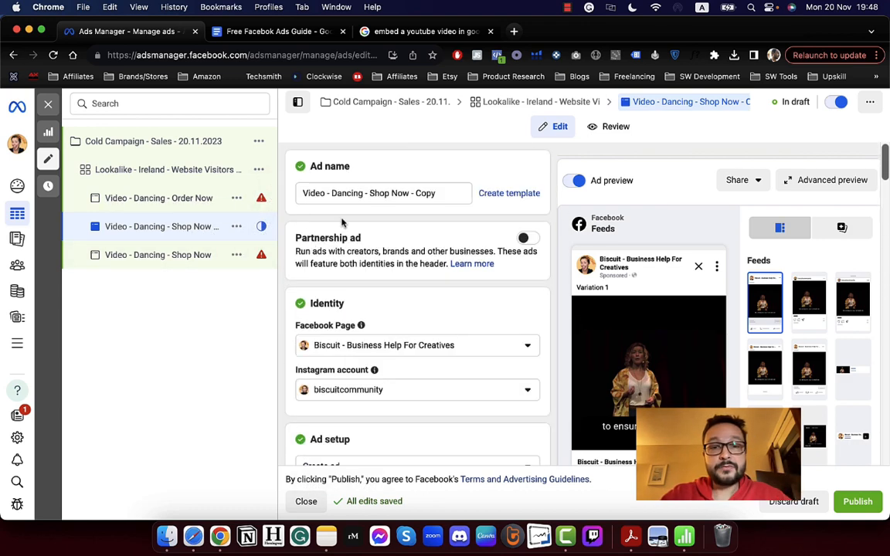
{"action": "left_click", "coordinate": [334, 196]}
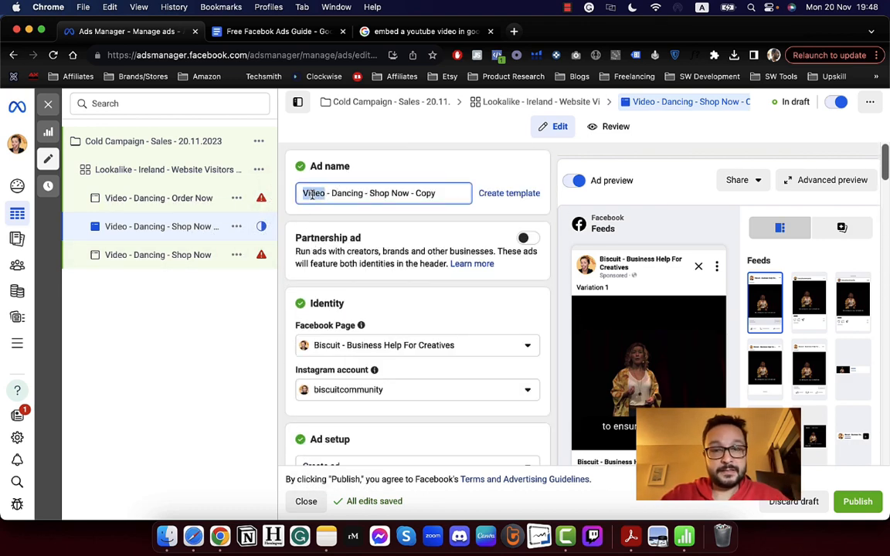
{"action": "key", "text": "BackSpace"}
{"action": "type", "text": "Image"}
{"action": "double_click", "coordinate": [349, 193]}
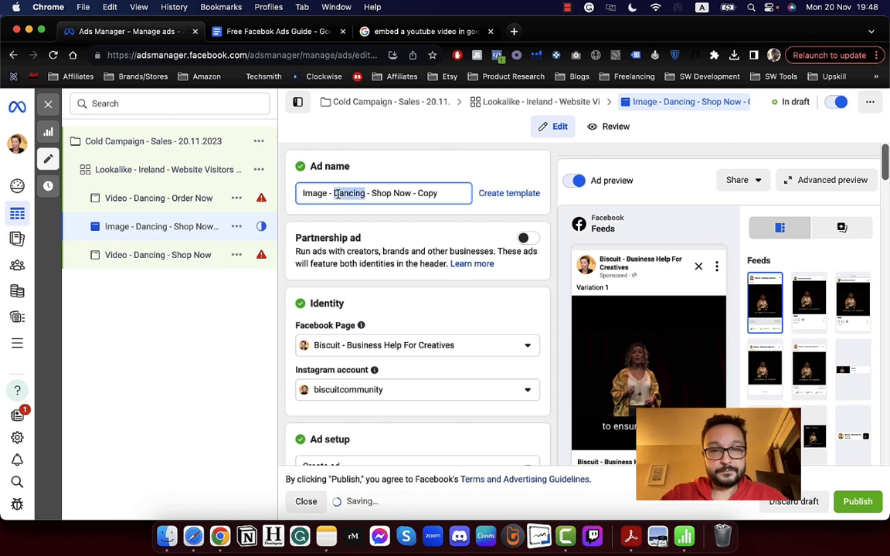
{"action": "type", "text": "TedX"}
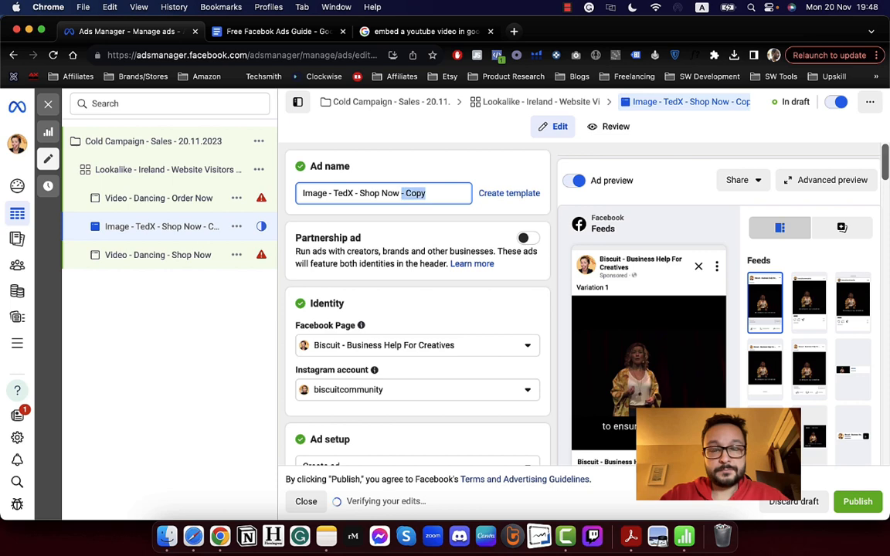
Check the website URL field in the destination settings of the "Image - TedX - Shop Now" ad.
{"action": "scroll", "coordinate": [459, 347], "scroll_direction": "down", "scroll_amount": 20}
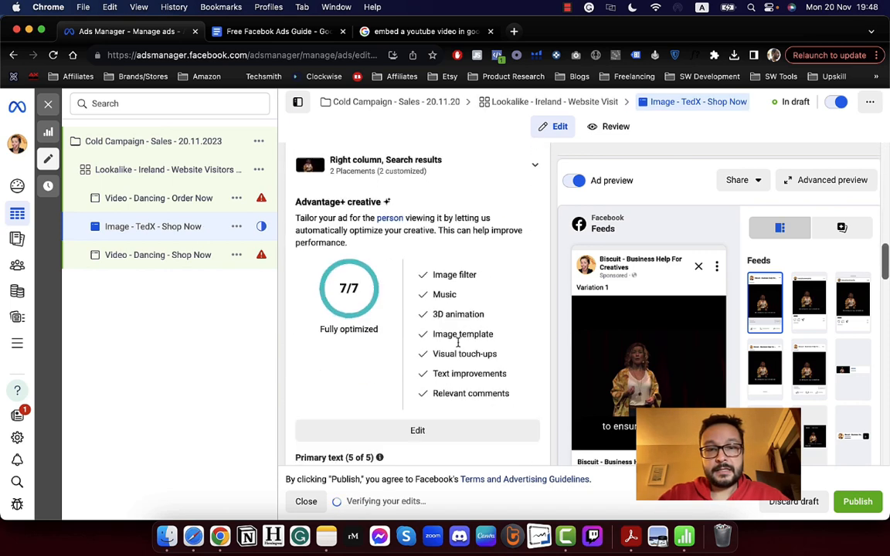
{"action": "scroll", "coordinate": [433, 324], "scroll_direction": "up", "scroll_amount": 2}
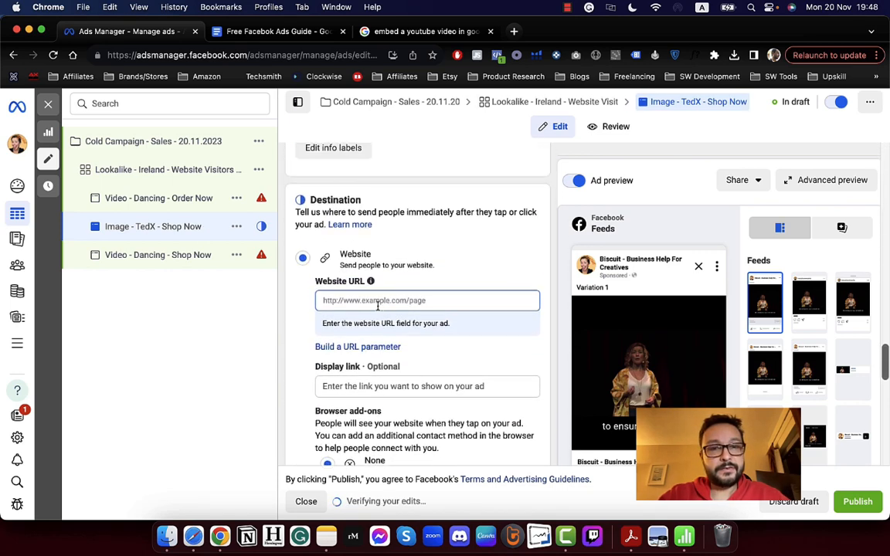
{"action": "left_click", "coordinate": [368, 300]}
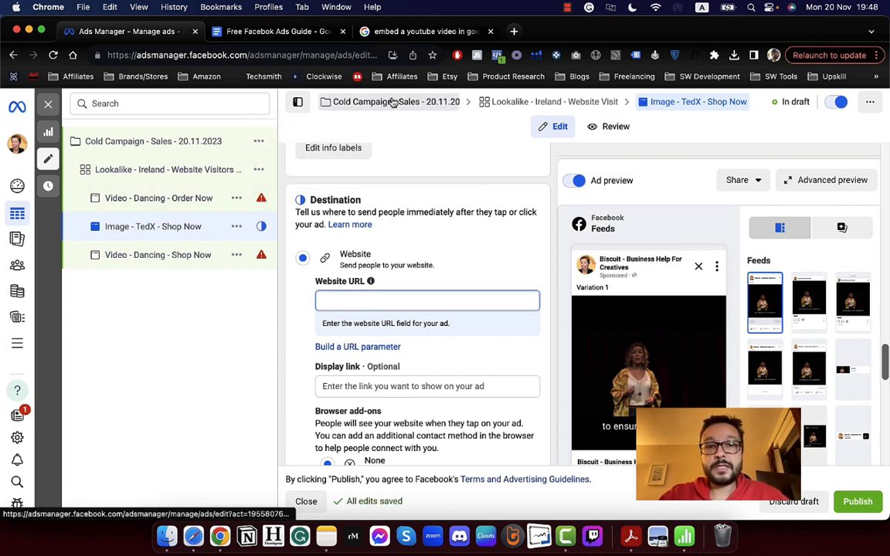
Go up through the ad set to the campaign settings, and close the editor to return to the full campaigns list.
{"action": "left_click", "coordinate": [498, 108]}
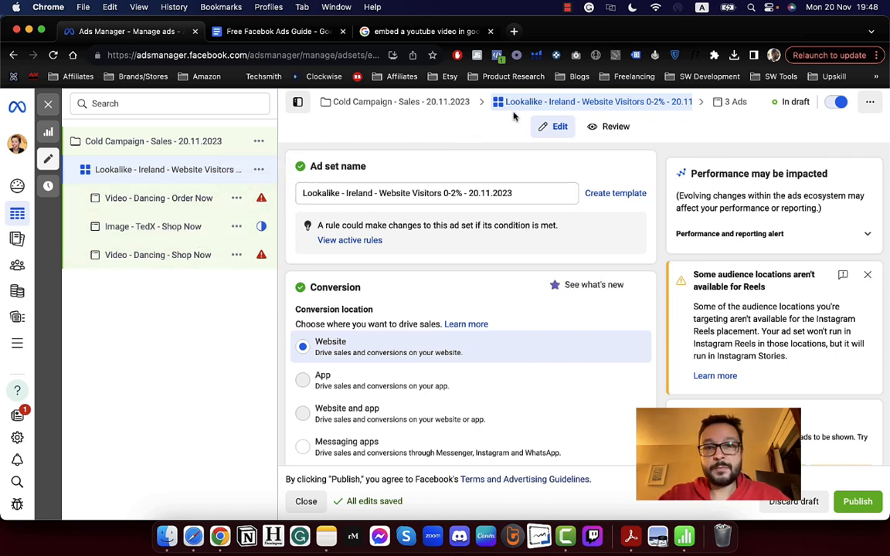
{"action": "left_click", "coordinate": [368, 102]}
{"action": "left_click", "coordinate": [296, 102]}
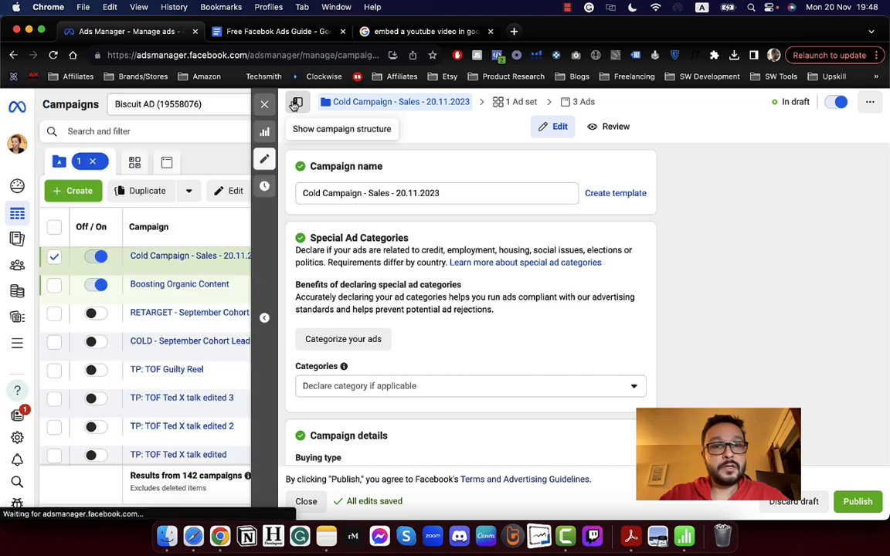
{"action": "left_click", "coordinate": [264, 104]}
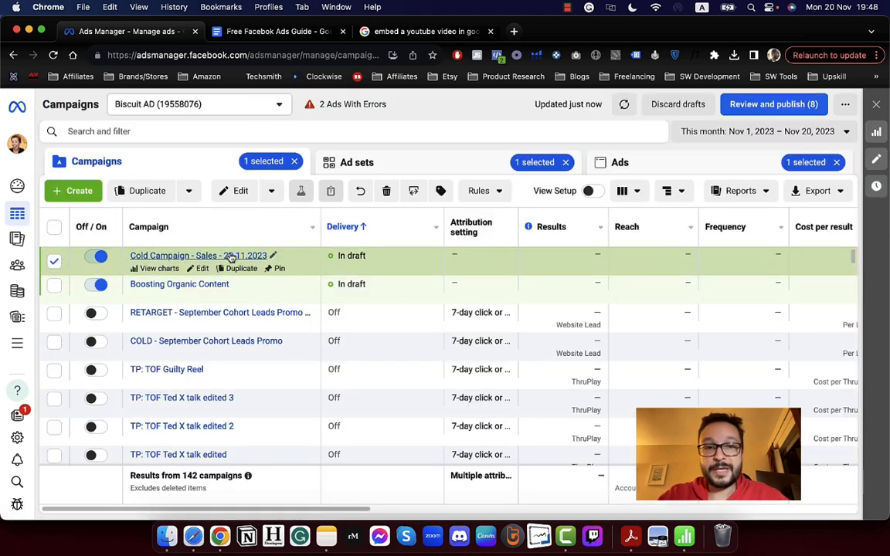
Review the lookalike ad set and the ads it contains within the selected "Cold Campaign - Sales - 20.11.2023" campaign.
{"action": "left_click", "coordinate": [358, 163]}
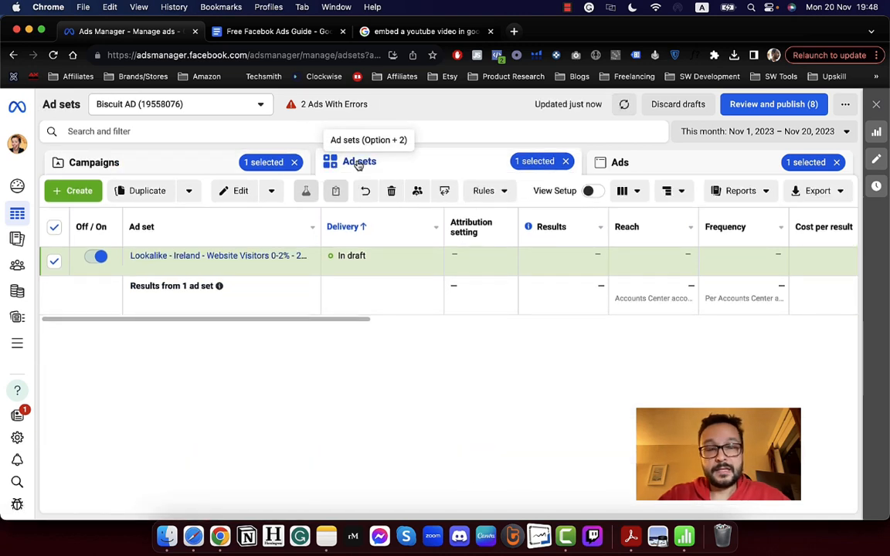
{"action": "left_click", "coordinate": [622, 163]}
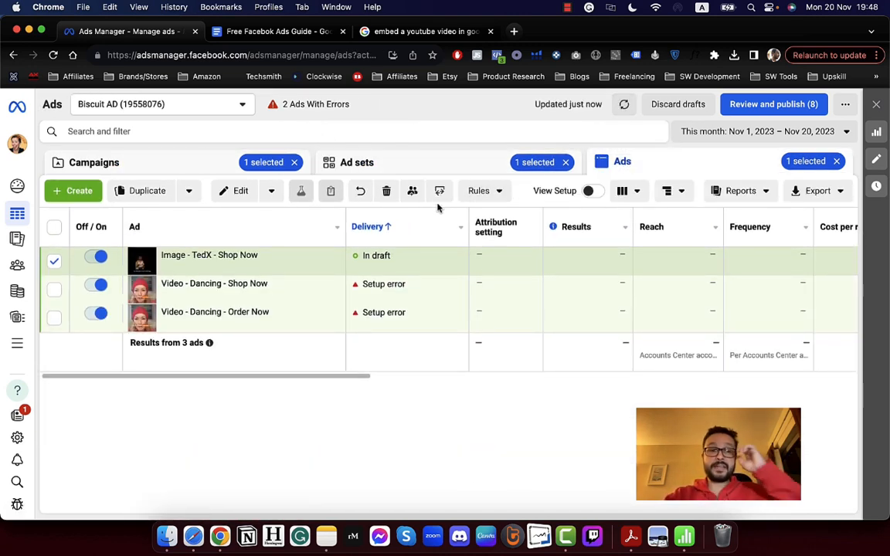
{"action": "left_click", "coordinate": [406, 171]}
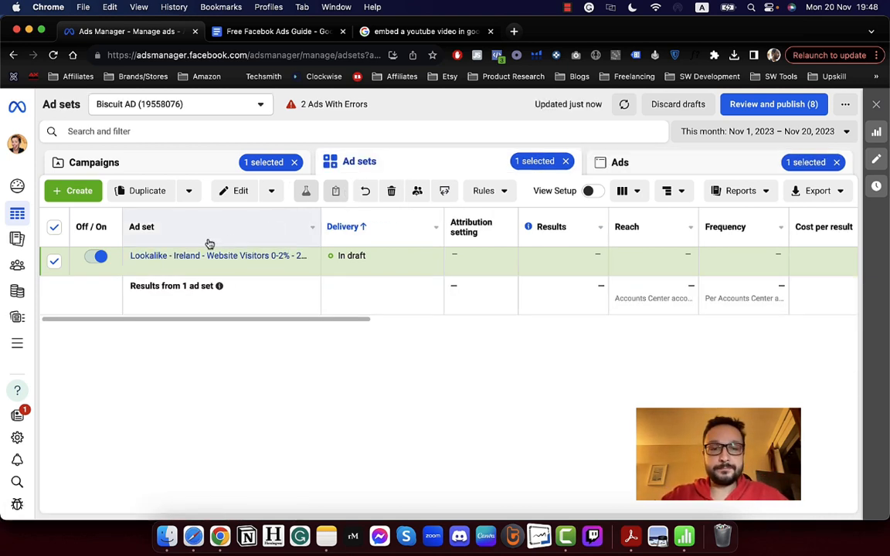
{"action": "left_click", "coordinate": [618, 162]}
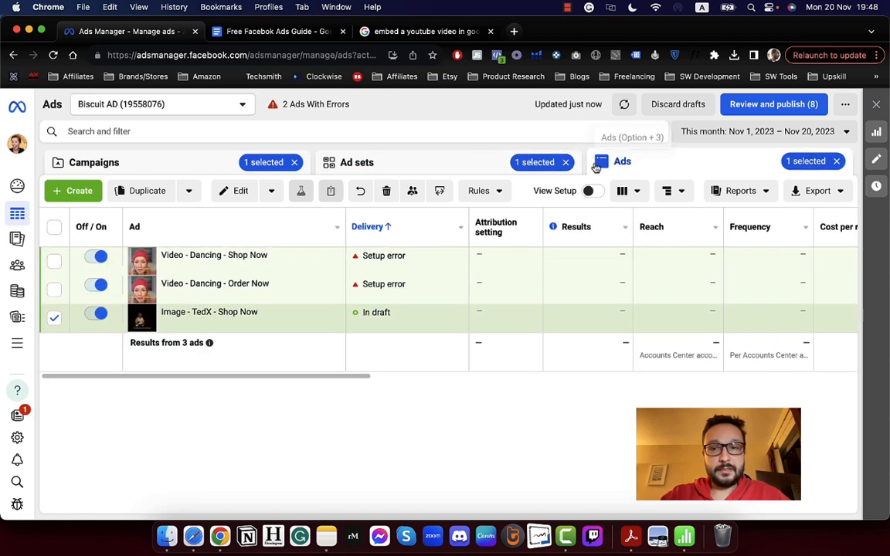
Clear the current ad, campaign and ad set selections so that the ad set list is unfiltered.
{"action": "left_click", "coordinate": [54, 318]}
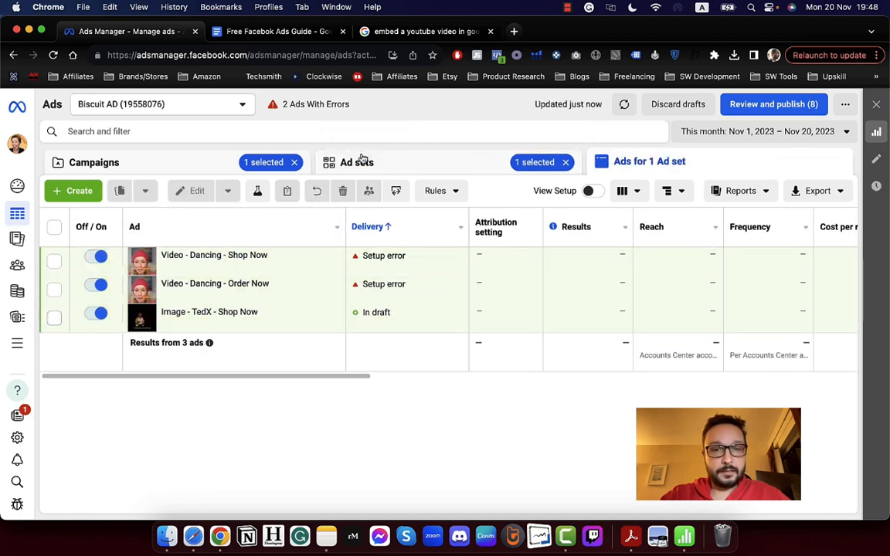
{"action": "left_click", "coordinate": [354, 164]}
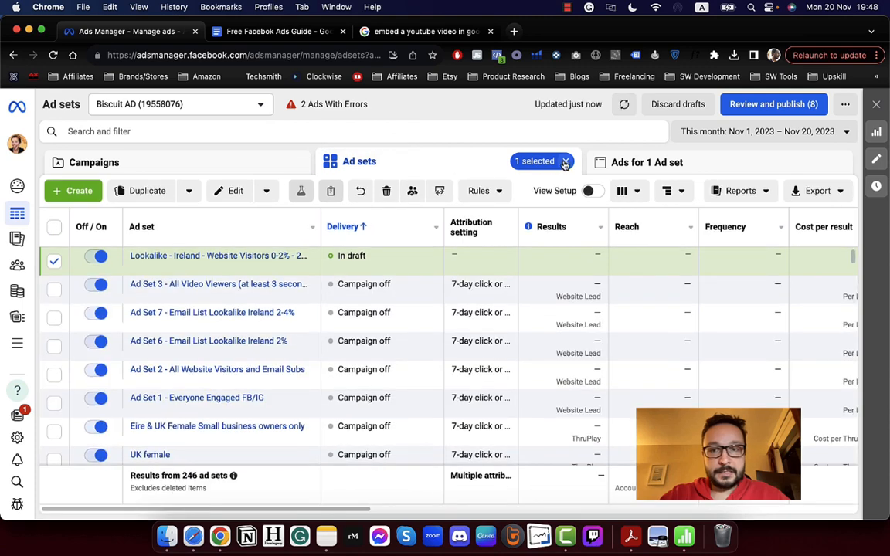
{"action": "left_click", "coordinate": [565, 161]}
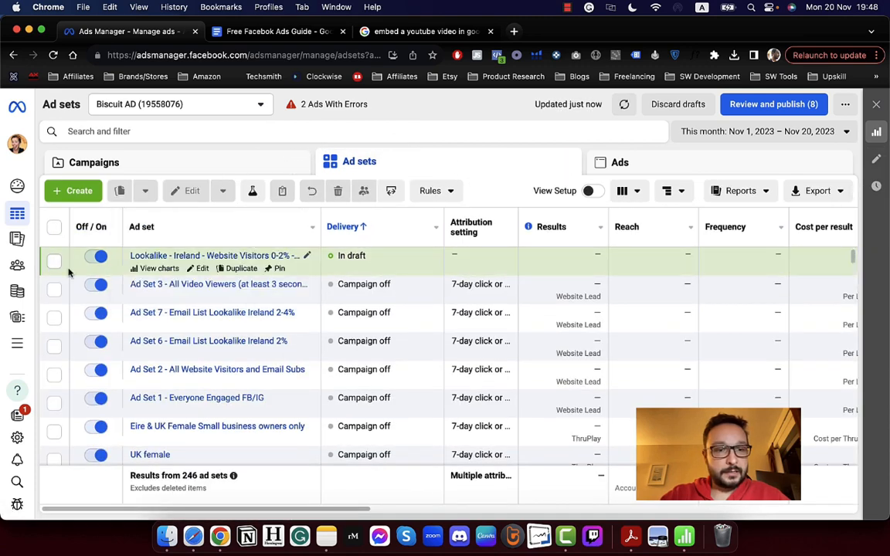
Duplicate the lookalike website visitors 0-2% ad set once into the existing "Cold Campaign - Sales - 20.11.2023" campaign.
{"action": "left_click", "coordinate": [168, 163]}
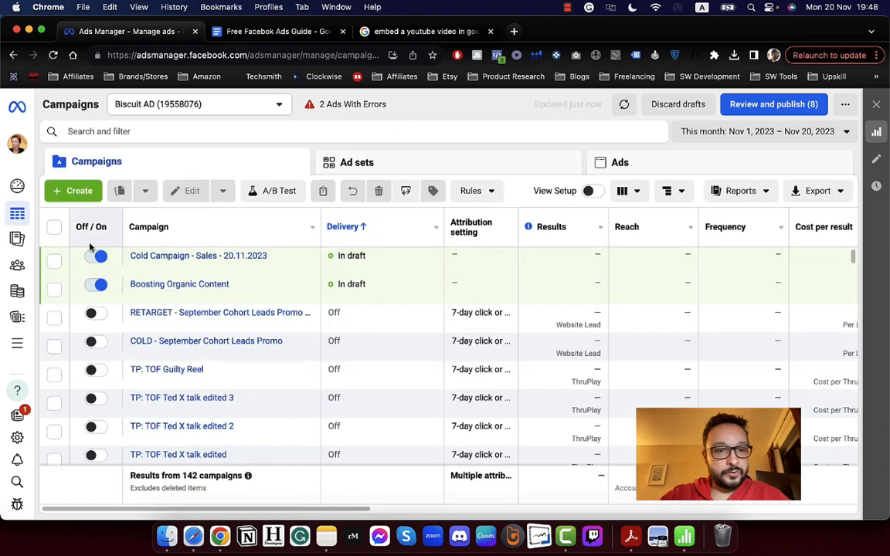
{"action": "left_click", "coordinate": [55, 261]}
{"action": "left_click", "coordinate": [387, 162]}
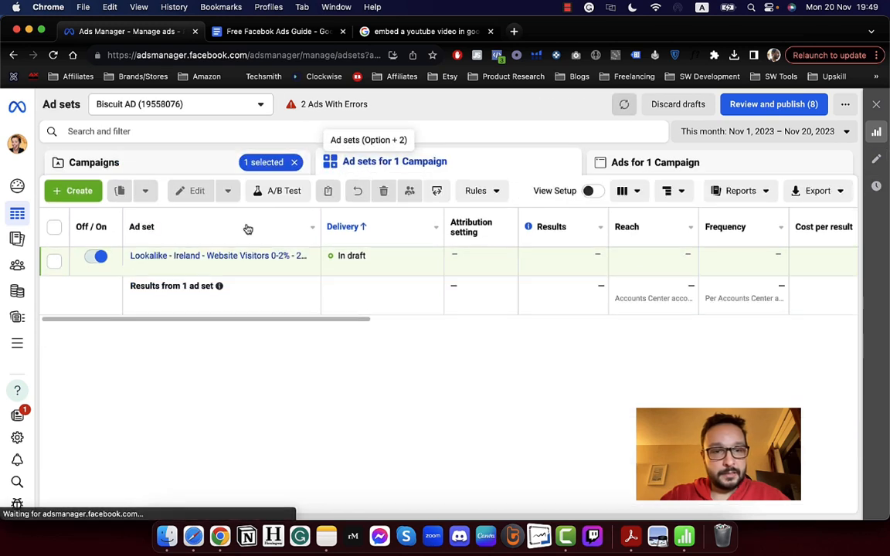
{"action": "left_click", "coordinate": [55, 262]}
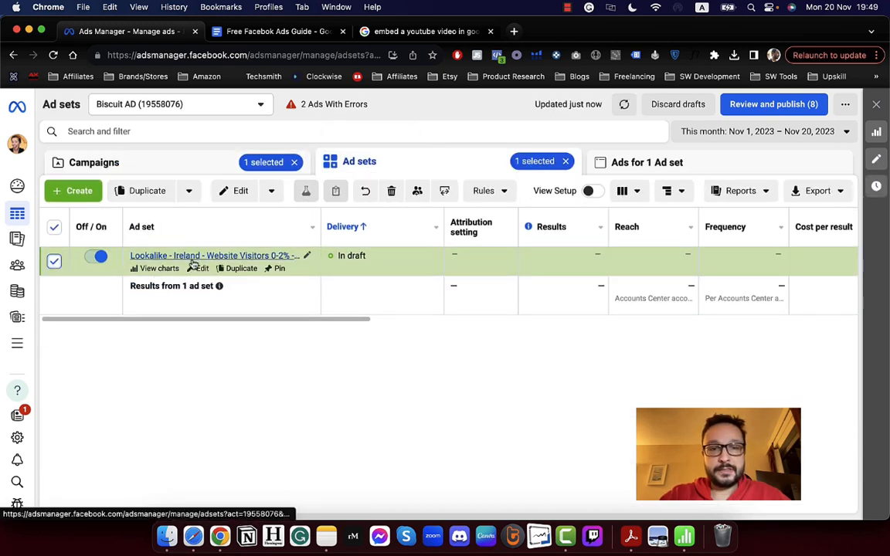
{"action": "left_click", "coordinate": [159, 193]}
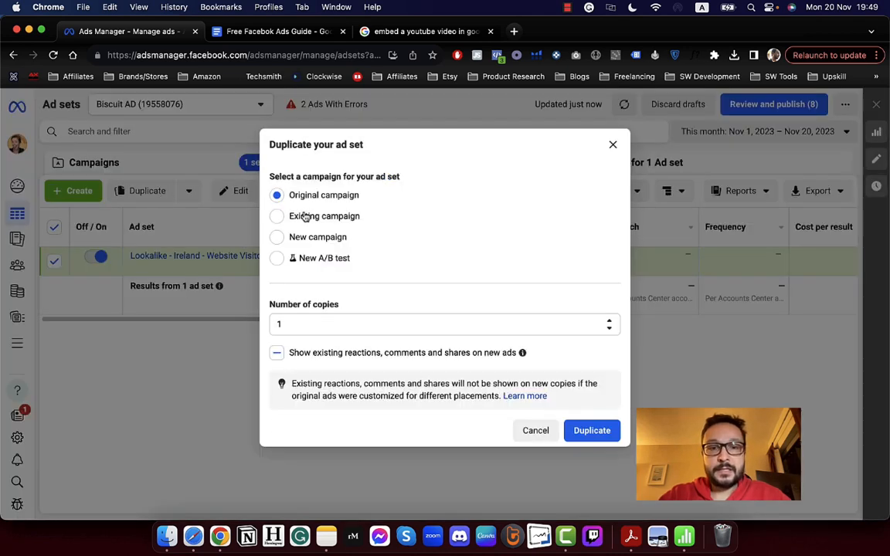
{"action": "left_click", "coordinate": [306, 216]}
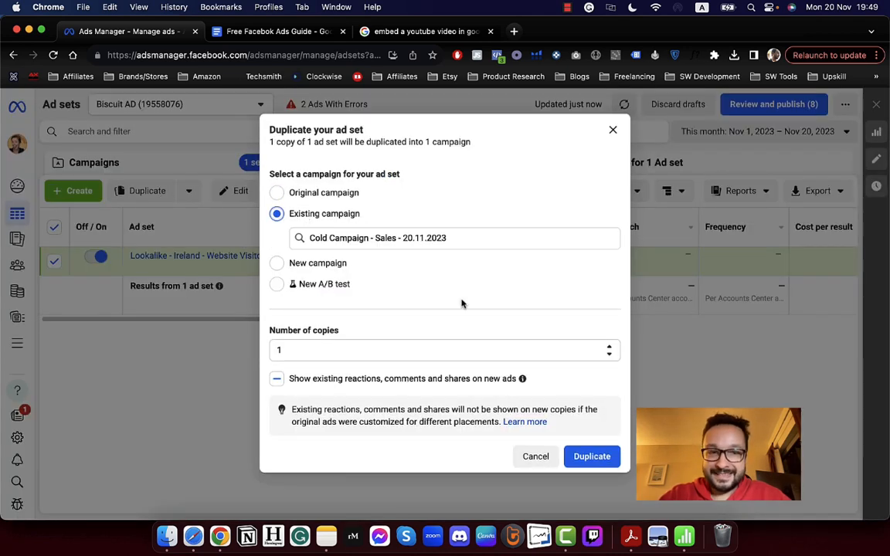
{"action": "left_click", "coordinate": [592, 457]}
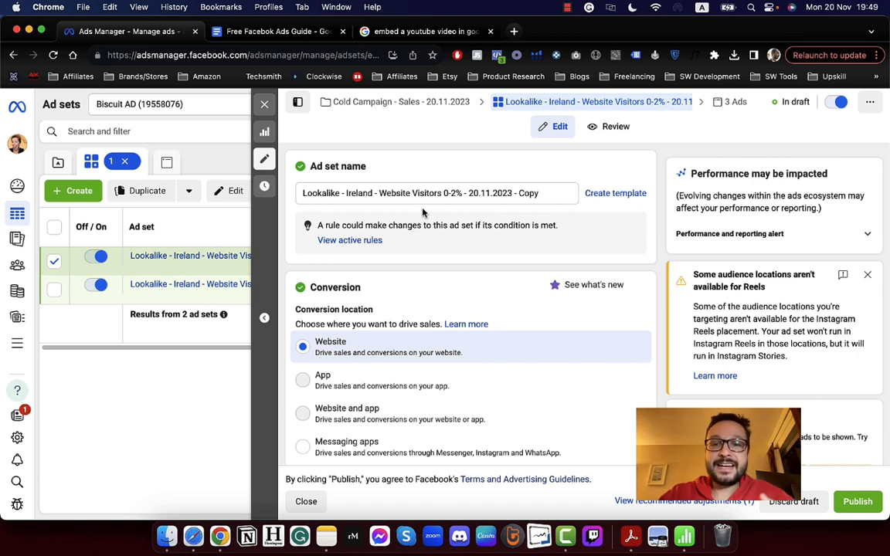
Check the copied ad set's ads, and rename the copy "Lookalike - Ireland - Website Visitors 2-4% - 20.11.2023".
{"action": "left_click", "coordinate": [730, 103]}
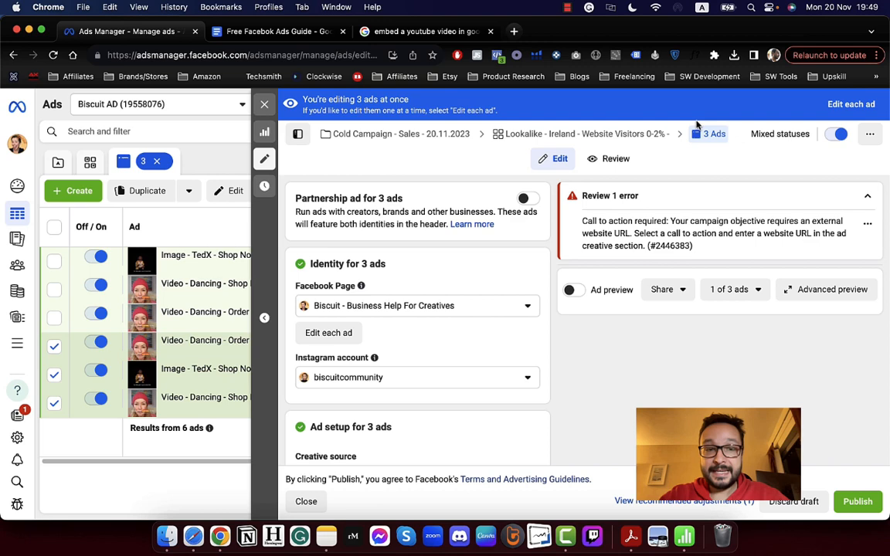
{"action": "left_click", "coordinate": [577, 135]}
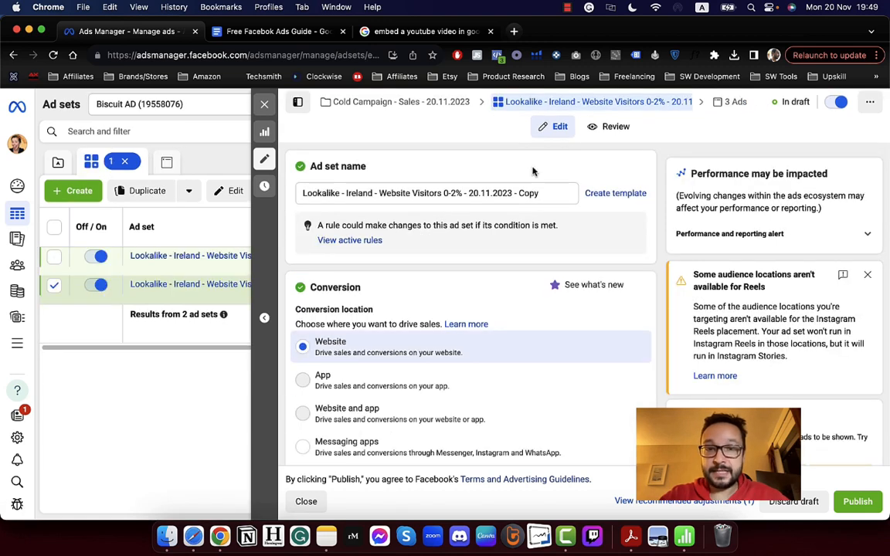
{"action": "left_click", "coordinate": [452, 192]}
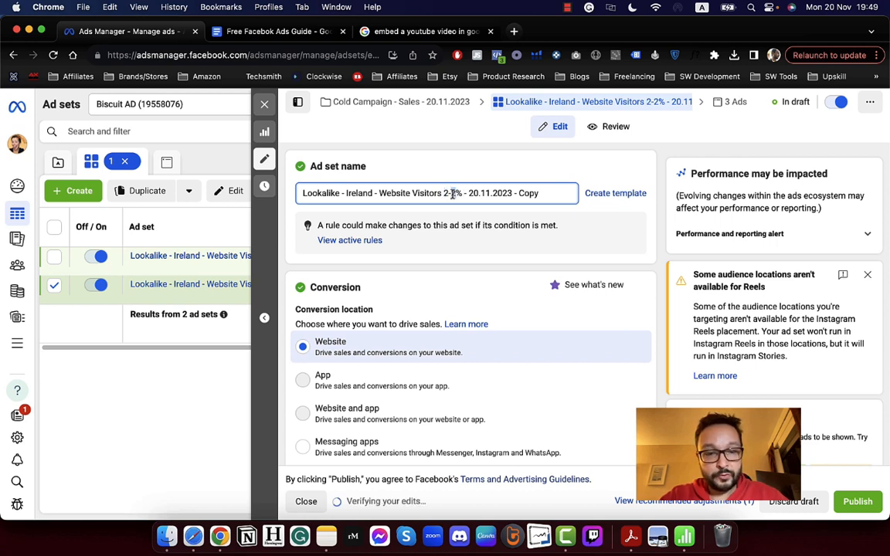
{"action": "left_click_drag", "start_coordinate": [512, 193], "coordinate": [570, 193]}
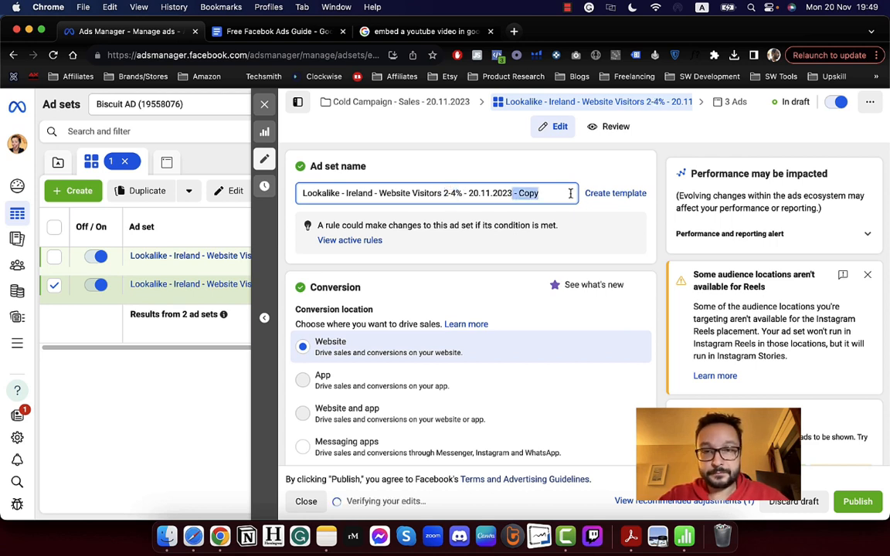
Replace the copied ad set's custom audience with "Lookalike (IE, 2% to 4%) - All Website Visitors - Last 180 Days - 20.11.2023".
{"action": "scroll", "coordinate": [517, 345], "scroll_direction": "down", "scroll_amount": 12}
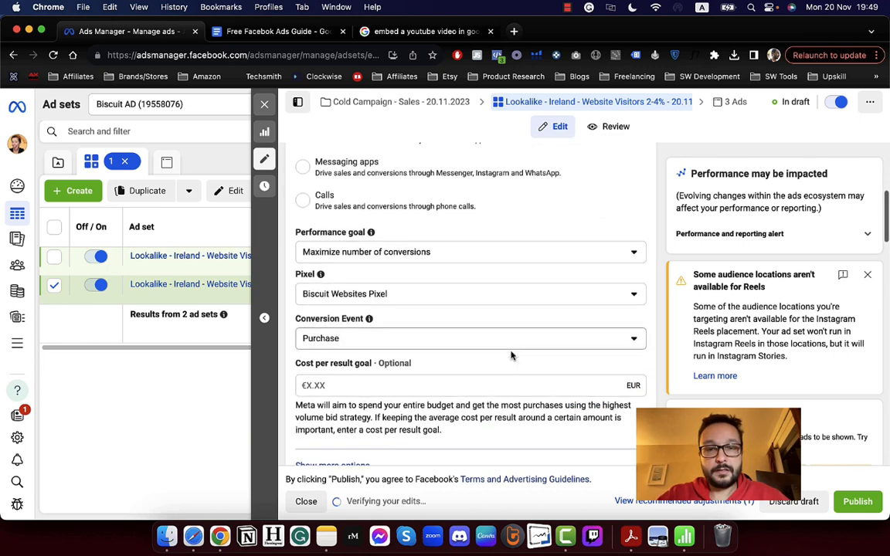
{"action": "scroll", "coordinate": [511, 351], "scroll_direction": "down", "scroll_amount": 8}
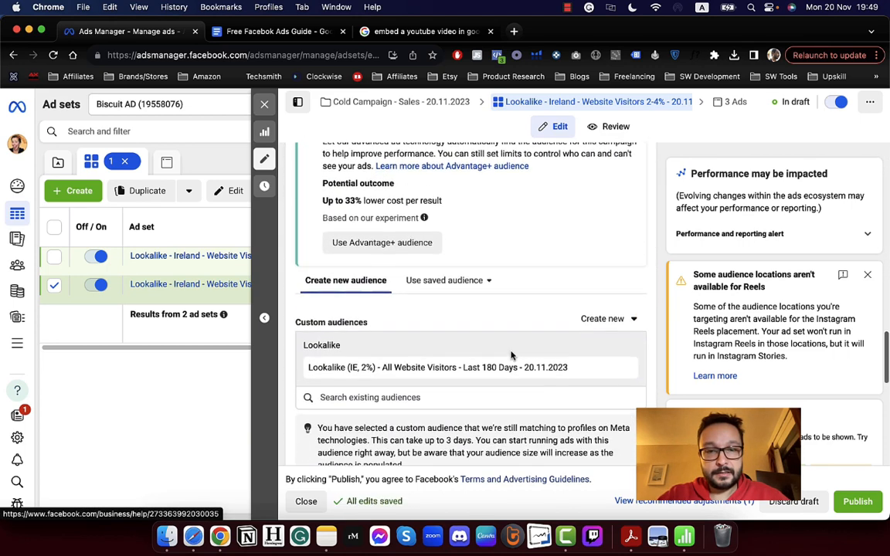
{"action": "left_click", "coordinate": [625, 341]}
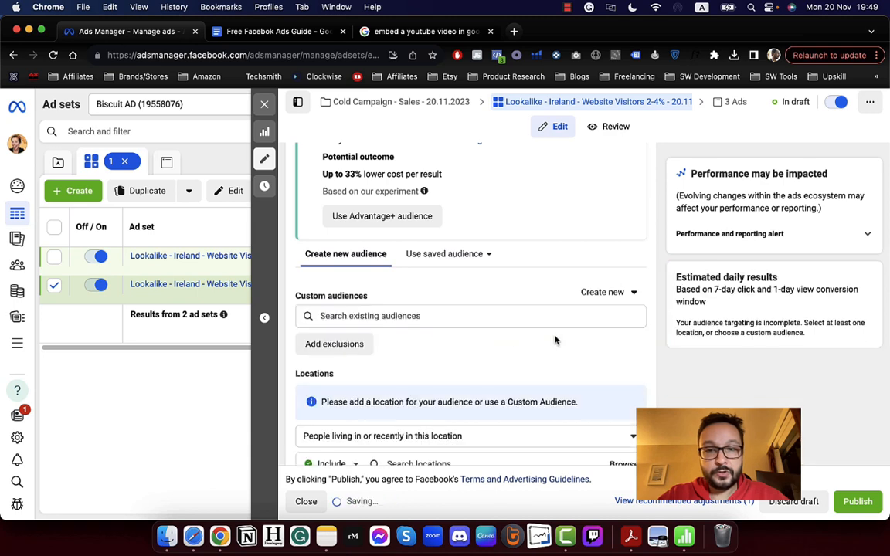
{"action": "left_click", "coordinate": [424, 316]}
{"action": "type", "text": "loo"}
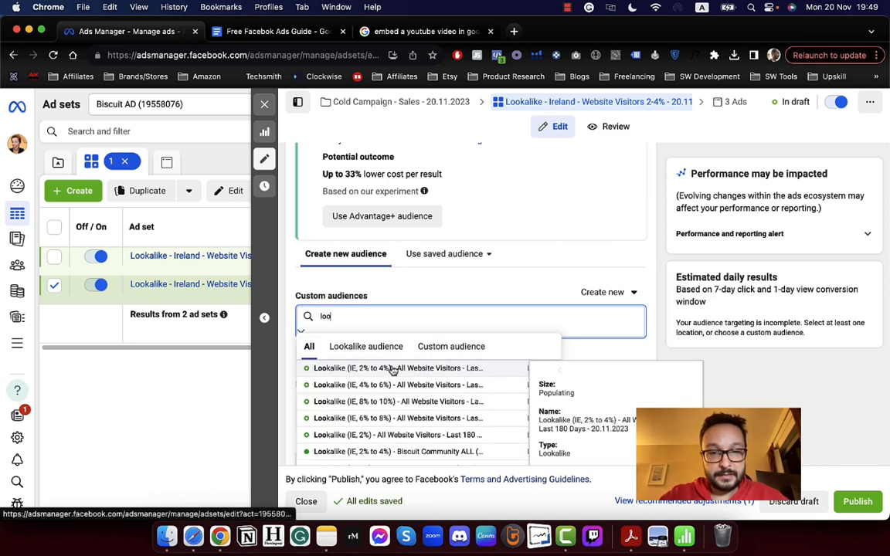
{"action": "left_click", "coordinate": [393, 369]}
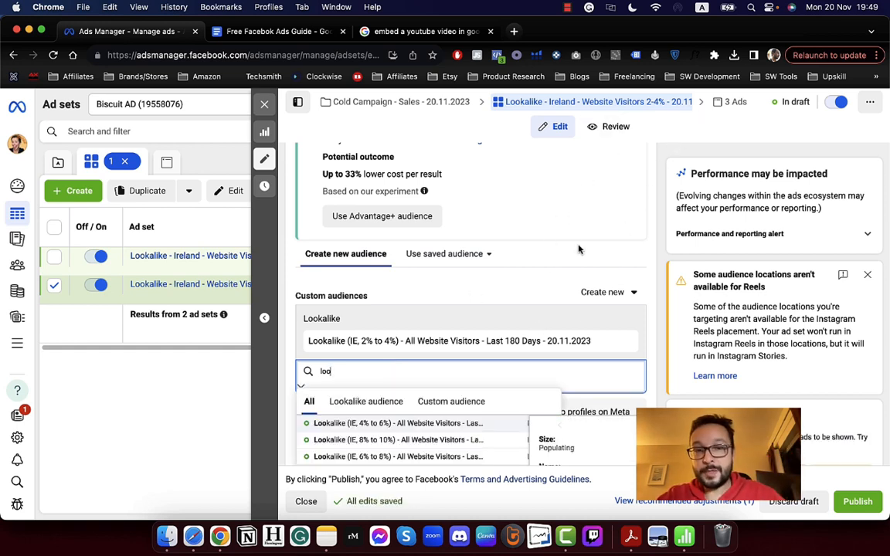
{"action": "left_click", "coordinate": [493, 287]}
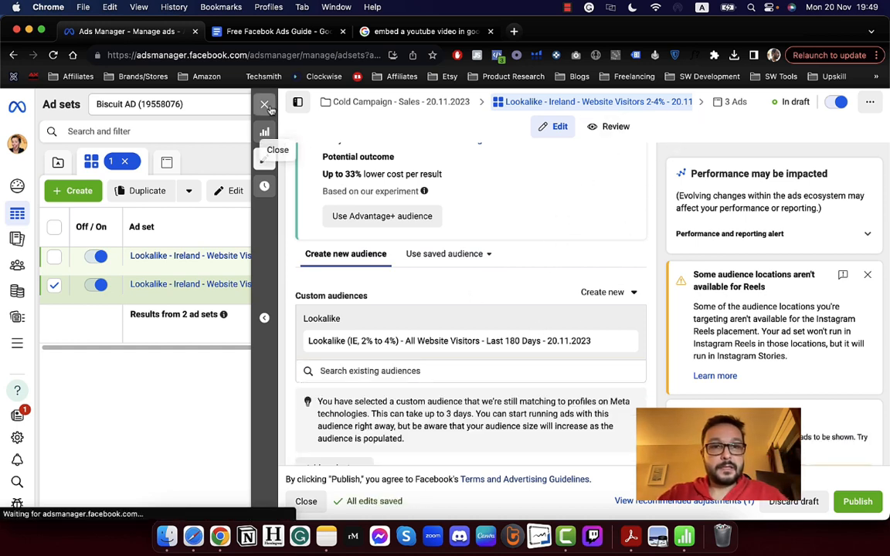
Close the ad set editor and open both lookalike ad sets together for editing at their budget and schedule settings.
{"action": "left_click", "coordinate": [264, 104]}
{"action": "left_click", "coordinate": [54, 290]}
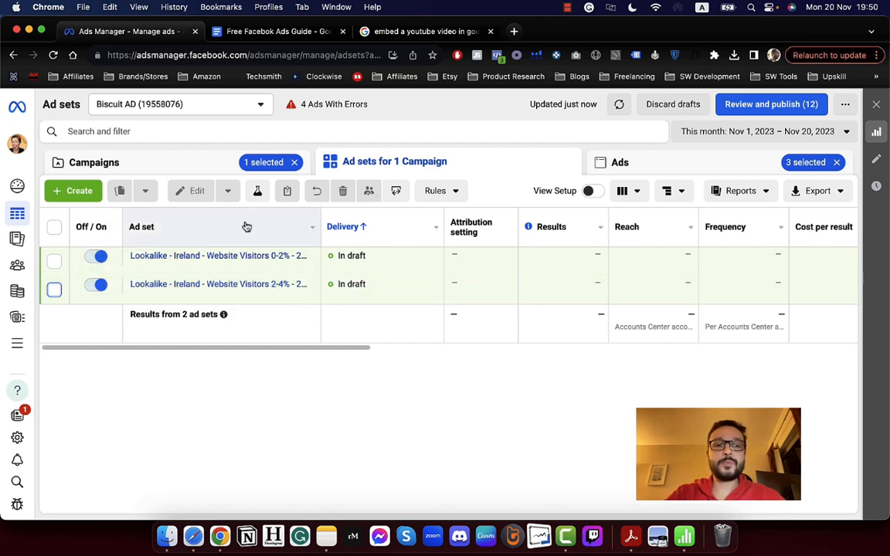
{"action": "left_click", "coordinate": [54, 229]}
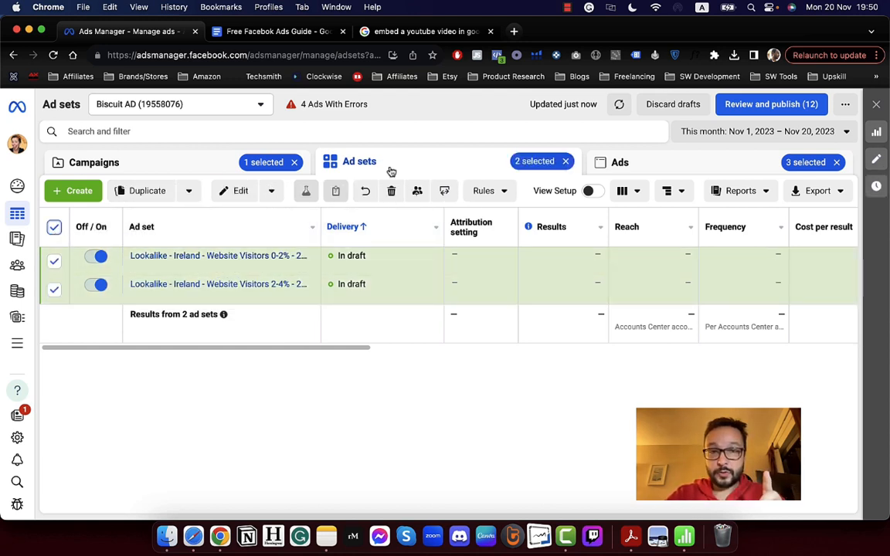
{"action": "left_click", "coordinate": [235, 194]}
{"action": "scroll", "coordinate": [471, 344], "scroll_direction": "down", "scroll_amount": 5}
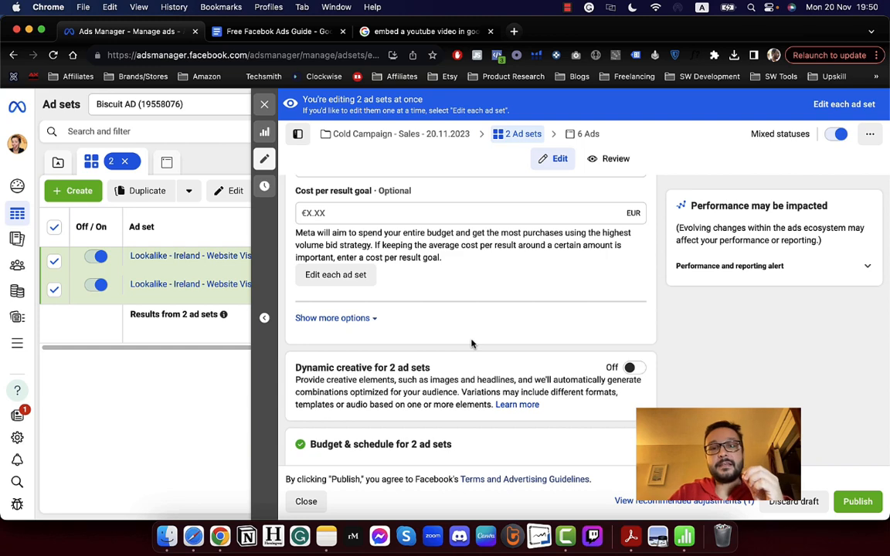
{"action": "scroll", "coordinate": [470, 344], "scroll_direction": "down", "scroll_amount": 5}
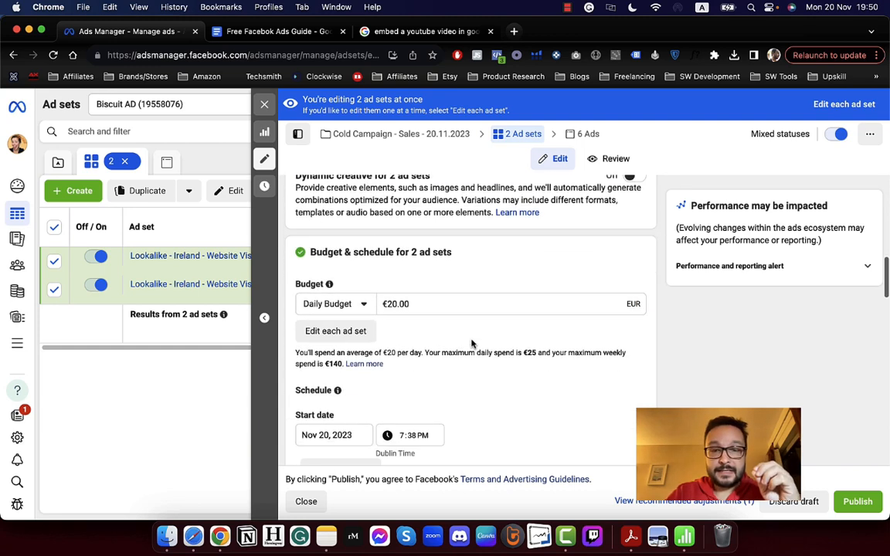
Set the daily budget of both lookalike ad sets to €10.
{"action": "left_click", "coordinate": [427, 308]}
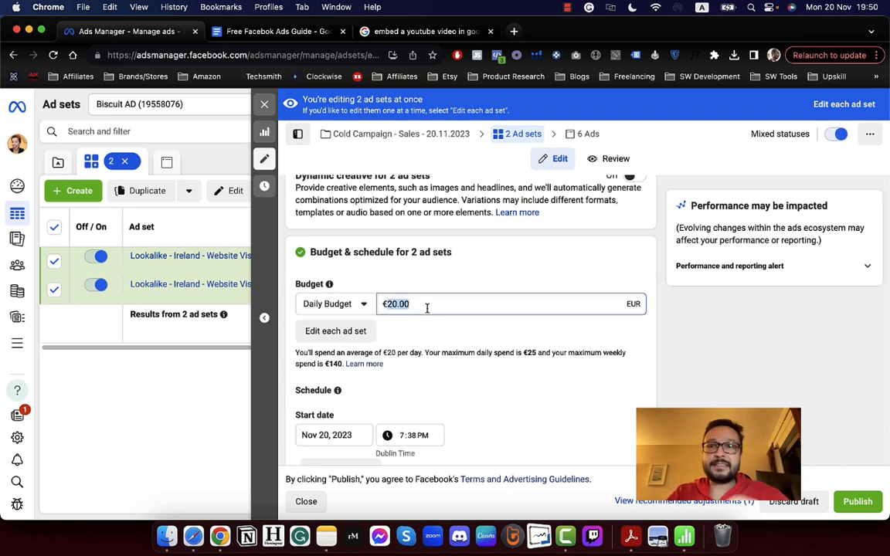
{"action": "type", "text": "10"}
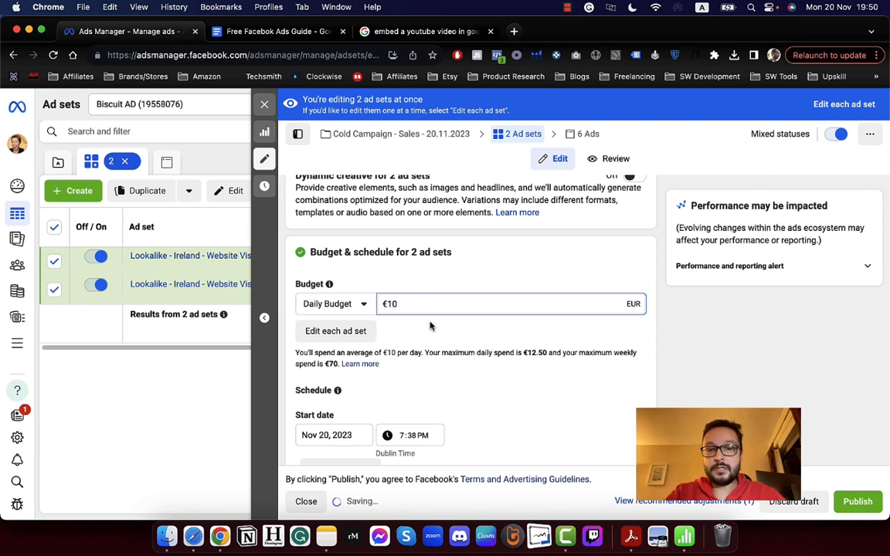
{"action": "left_click", "coordinate": [431, 328]}
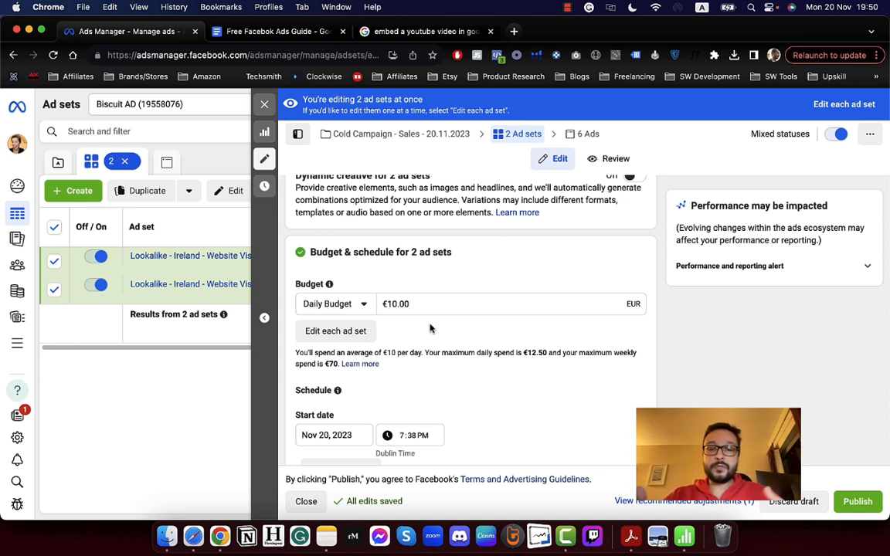
Set the daily budget of both lookalike ad sets to €5.
{"action": "double_click", "coordinate": [392, 310]}
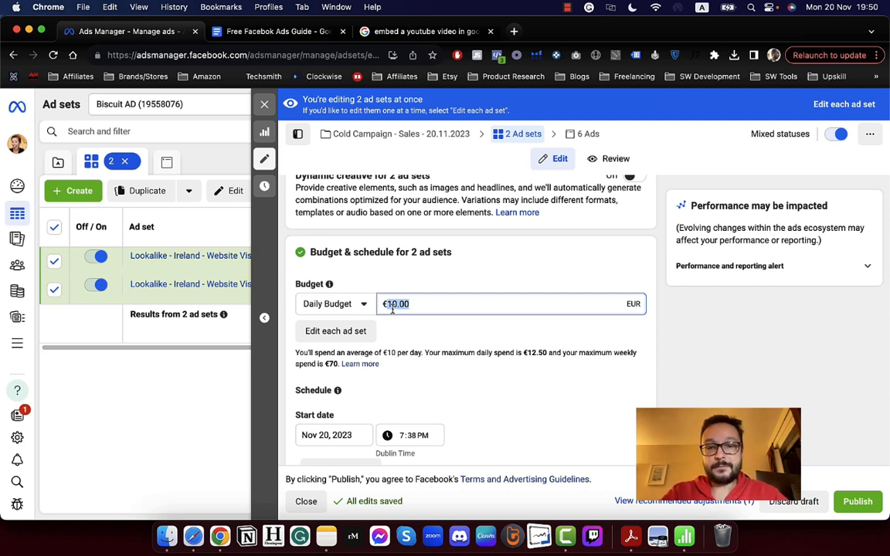
{"action": "type", "text": "5"}
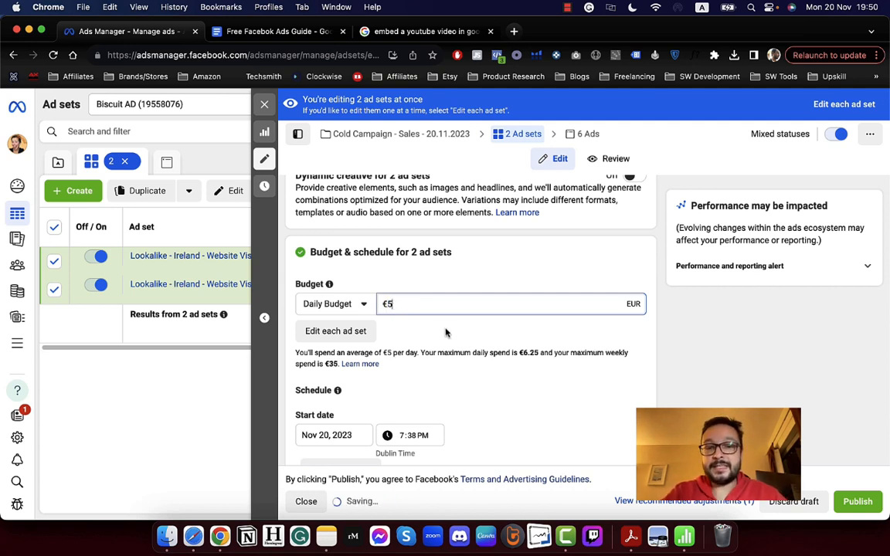
{"action": "left_click", "coordinate": [445, 334]}
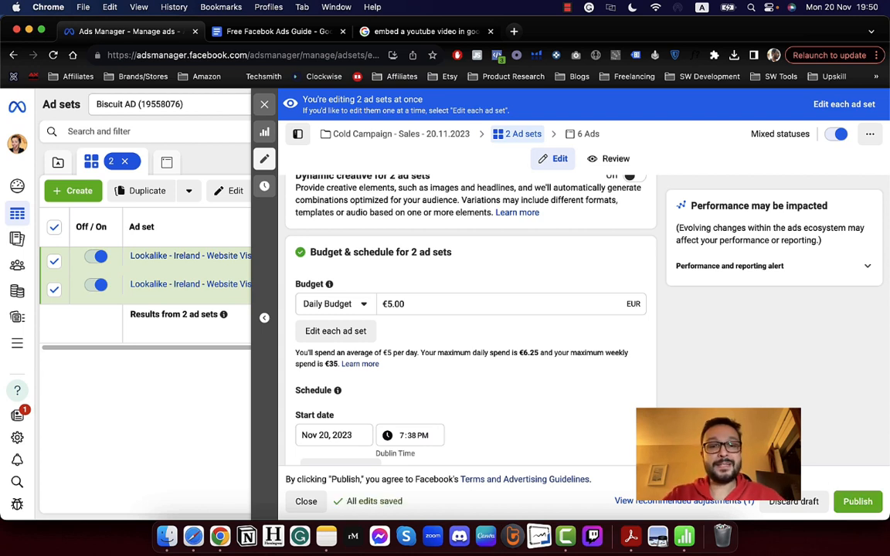
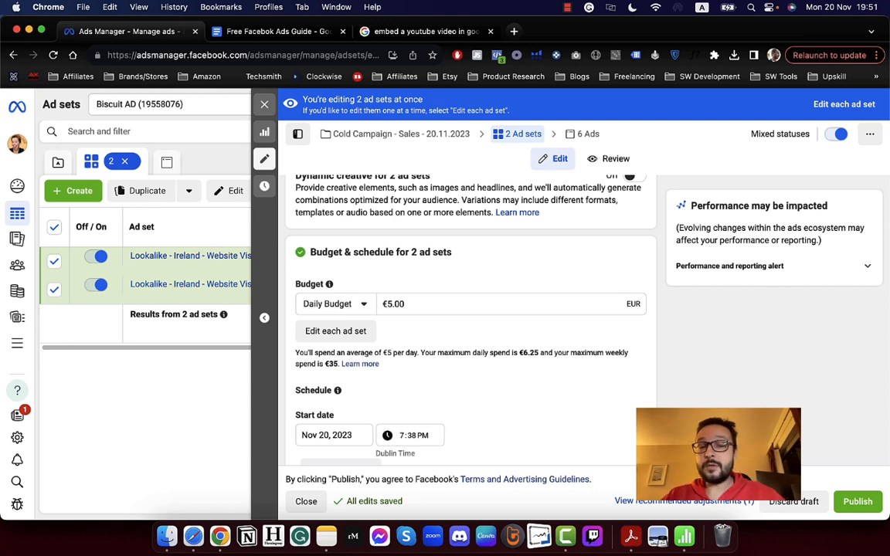
Close the editor, return to the campaigns list and deselect "Cold Campaign - Sales - 20.11.2023".
{"action": "left_click", "coordinate": [265, 105]}
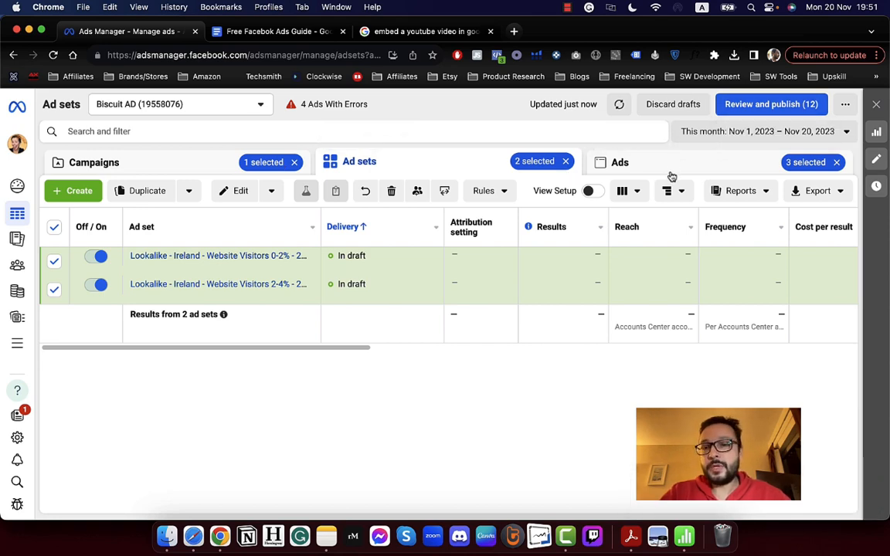
{"action": "left_click", "coordinate": [165, 158]}
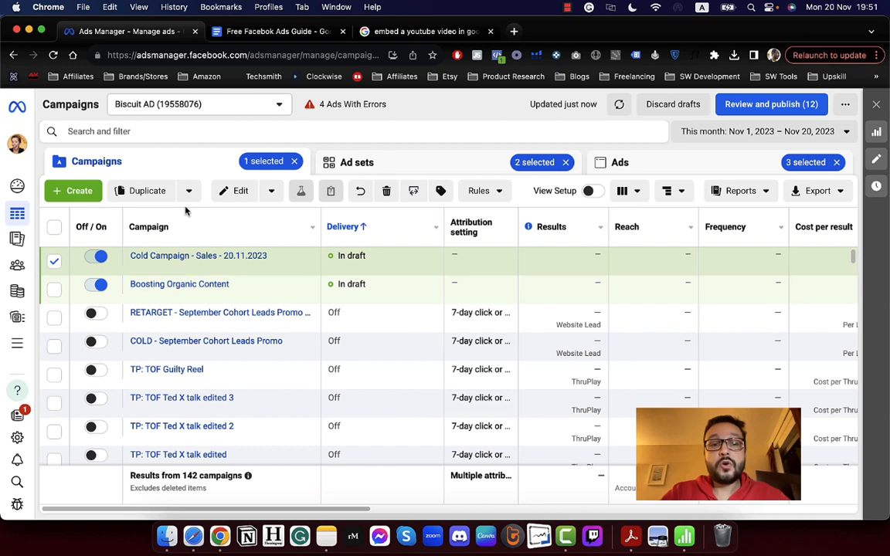
{"action": "left_click", "coordinate": [54, 262]}
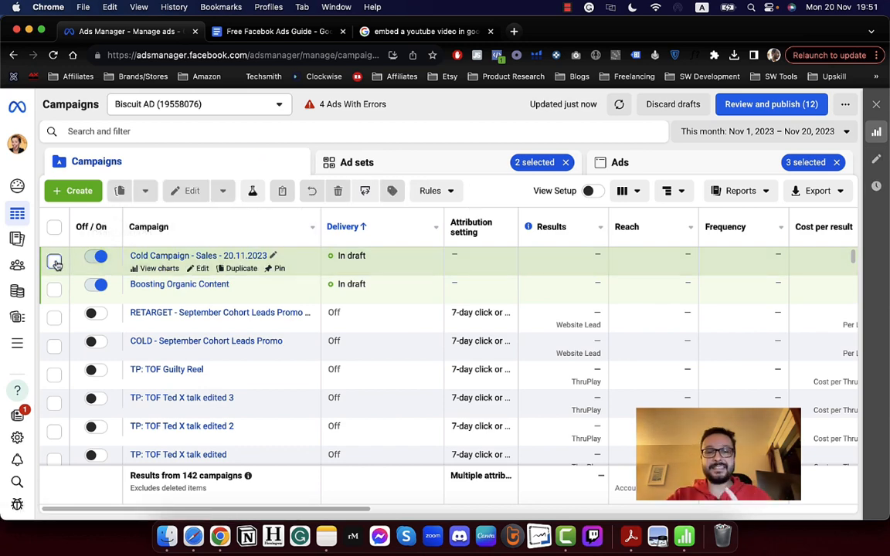
Create a new auction campaign with the Sales objective, using the manual sales campaign setup.
{"action": "left_click", "coordinate": [73, 191]}
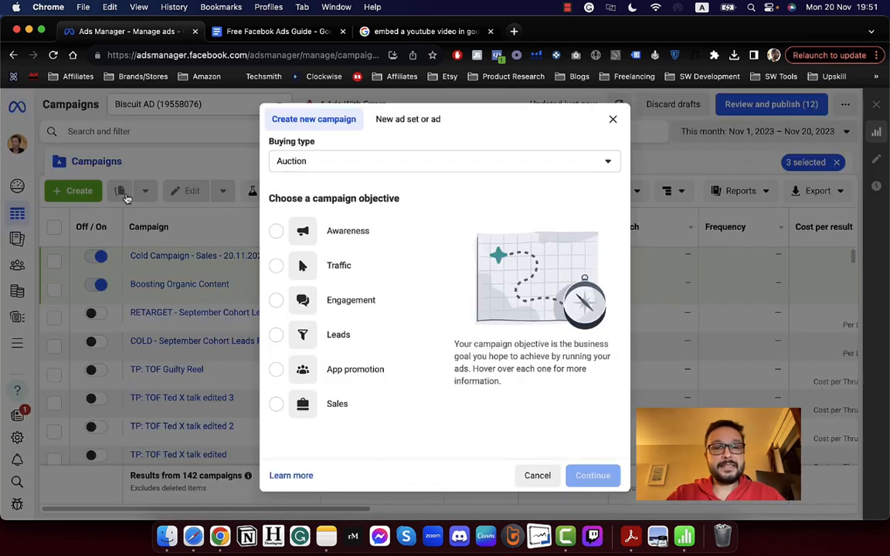
{"action": "left_click", "coordinate": [361, 412]}
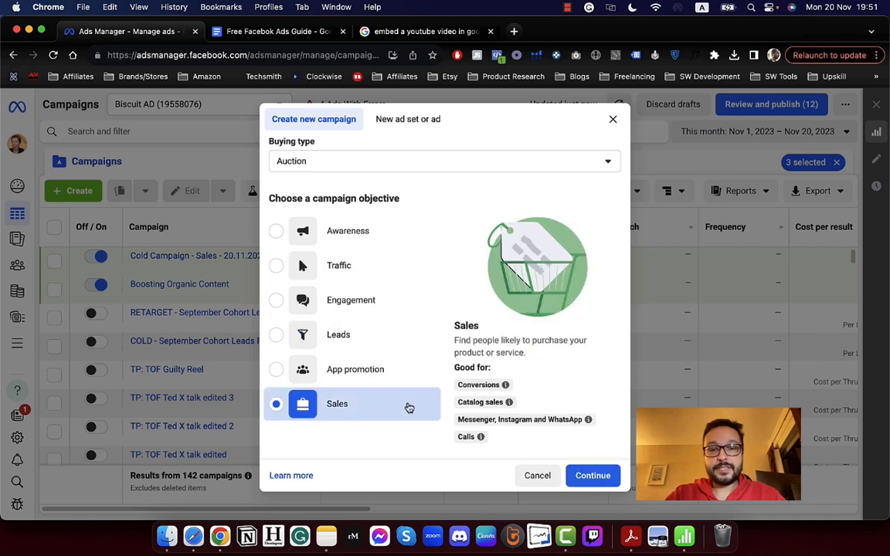
{"action": "scroll", "coordinate": [407, 408], "scroll_direction": "down", "scroll_amount": 2}
{"action": "left_click", "coordinate": [580, 475]}
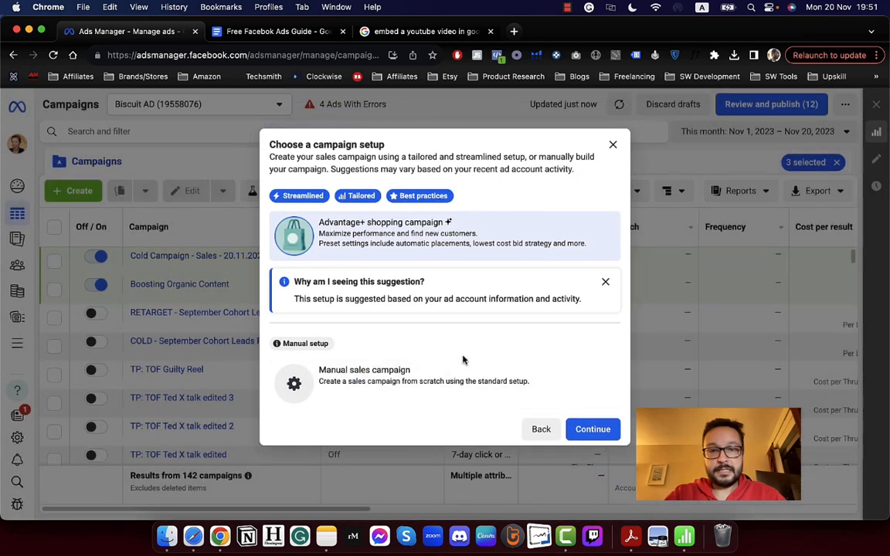
{"action": "left_click", "coordinate": [445, 370]}
{"action": "left_click", "coordinate": [615, 433]}
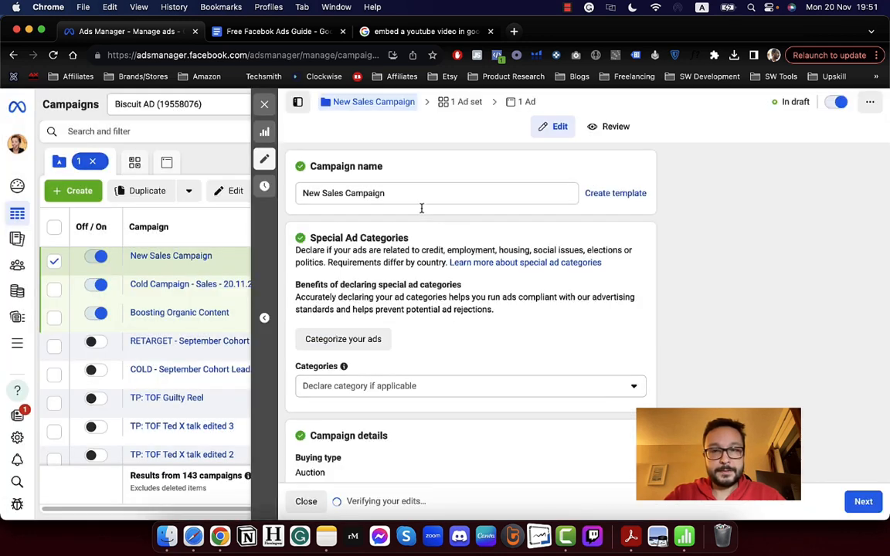
Name the new sales campaign "Retarget Campaign - 20.11.2023 - Christmas Sales".
{"action": "triple_click", "coordinate": [389, 193]}
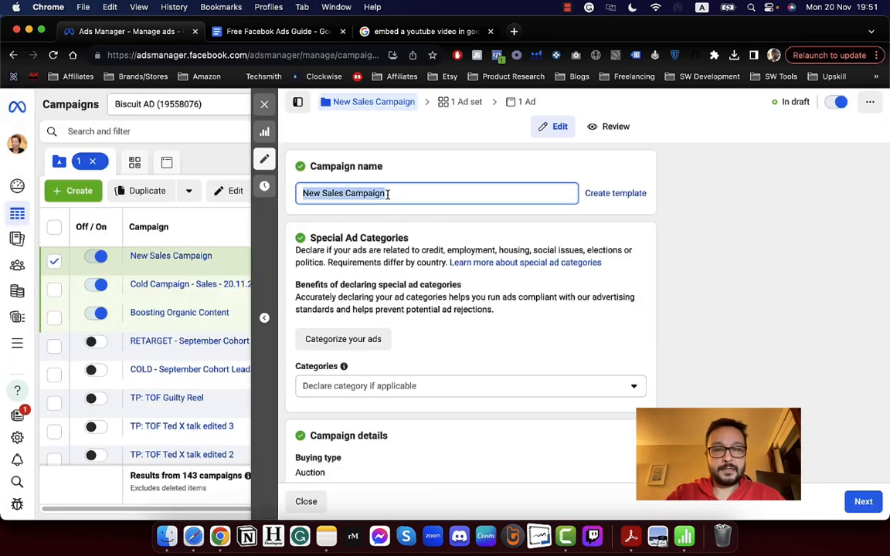
{"action": "type", "text": "Retarg"}
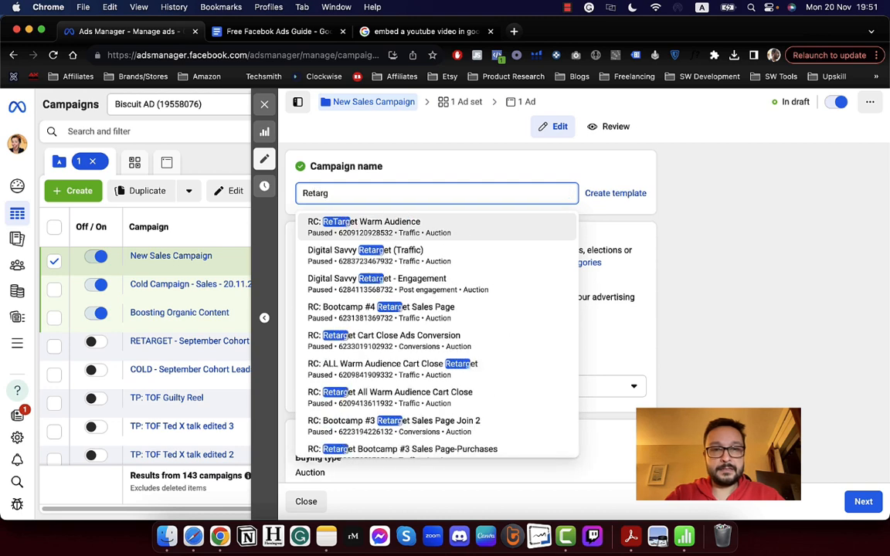
{"action": "type", "text": "et "}
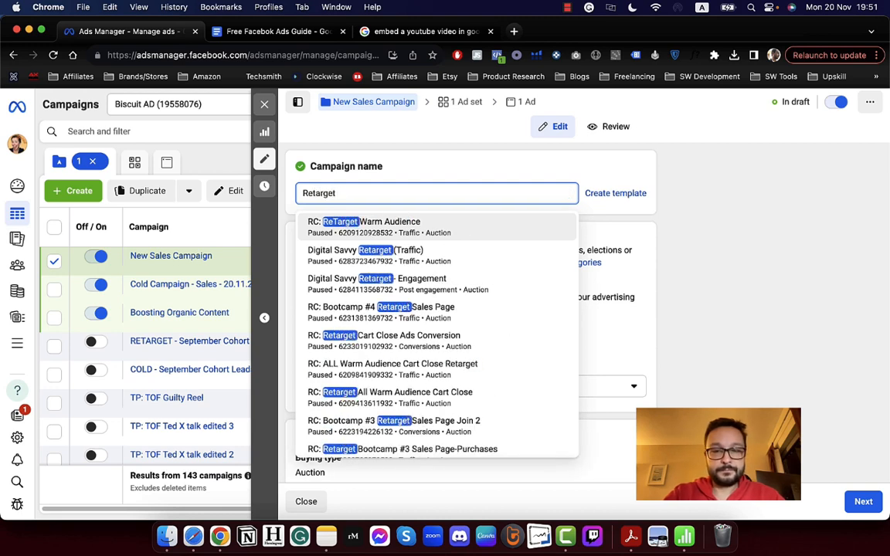
{"action": "type", "text": "Campa"}
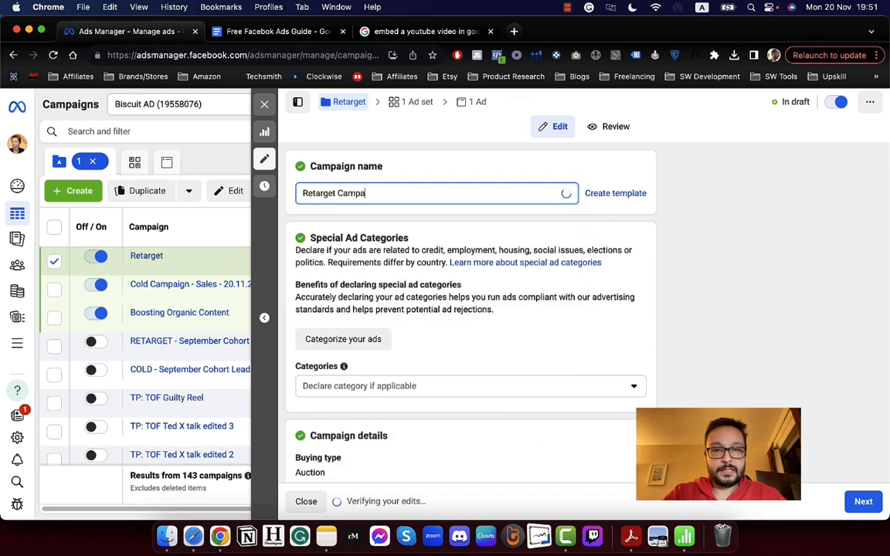
{"action": "type", "text": "ign - "}
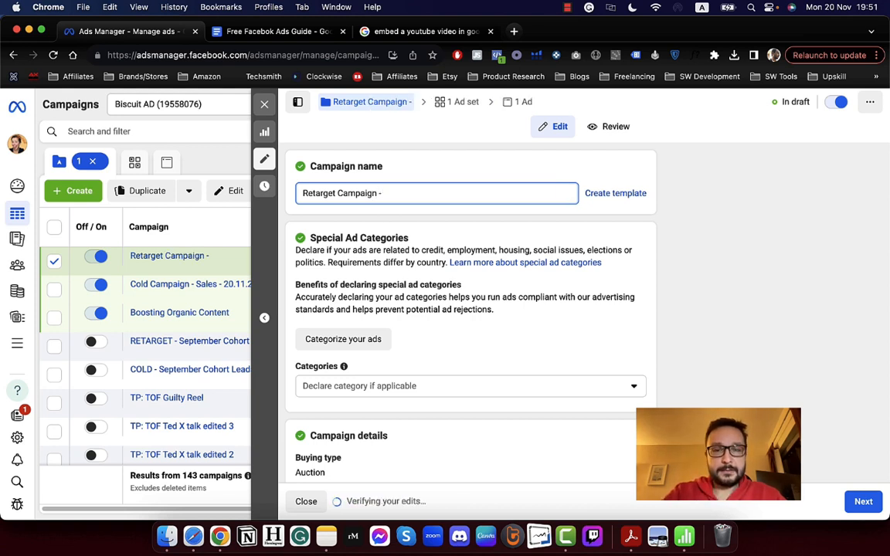
{"action": "type", "text": "20.11.2"}
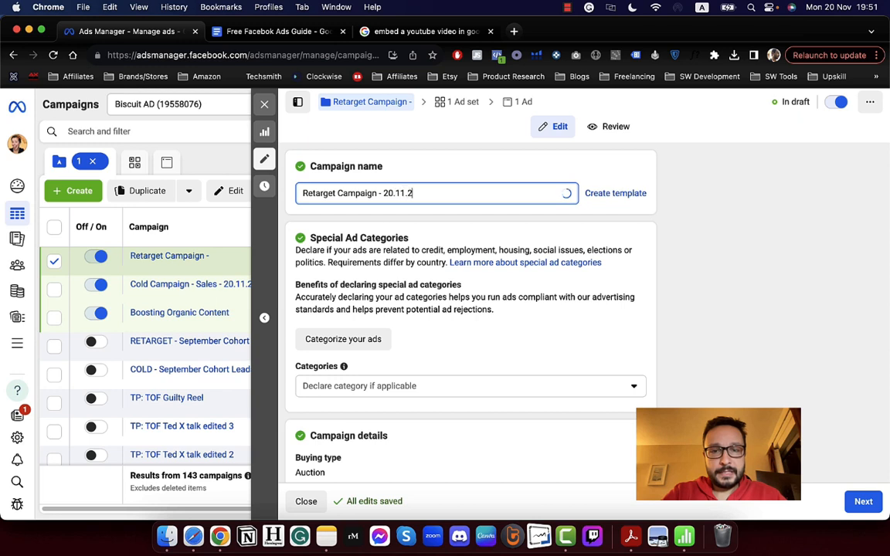
{"action": "type", "text": "023 - "}
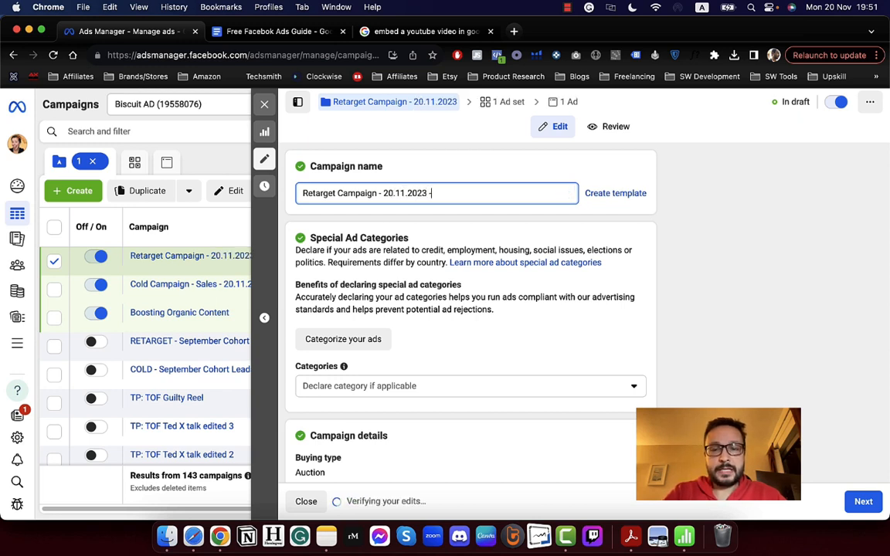
{"action": "type", "text": "Blac"}
{"action": "key", "text": "BackSpace"}
{"action": "key", "text": "BackSpace"}
{"action": "key", "text": "BackSpace"}
{"action": "key", "text": "BackSpace"}
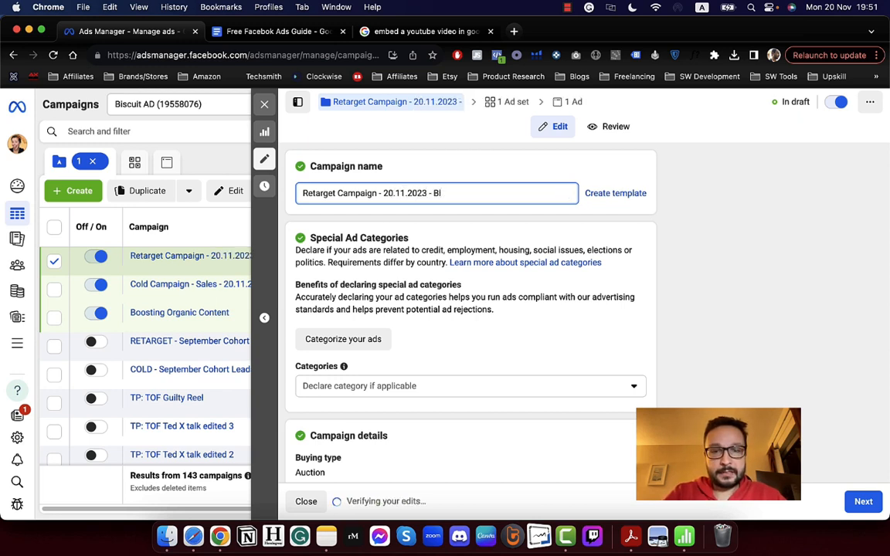
{"action": "type", "text": "Christmas Sales"}
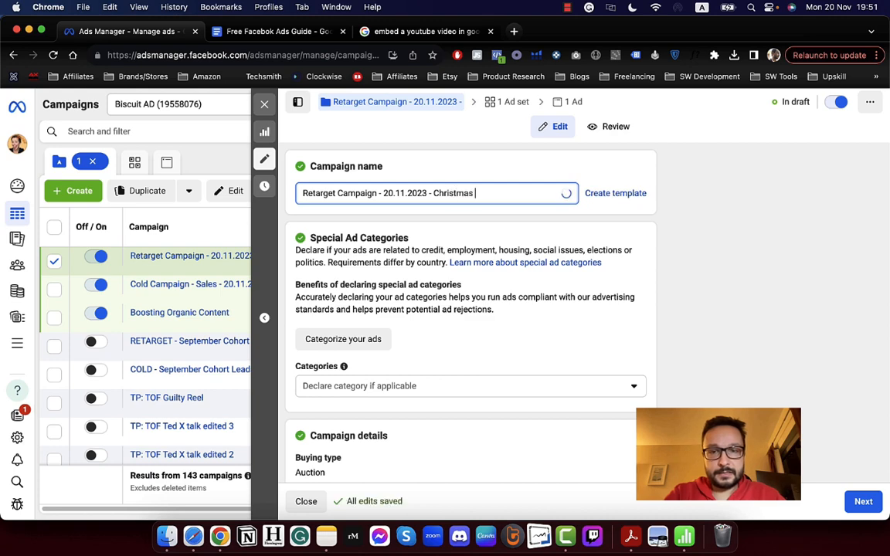
{"action": "left_click", "coordinate": [429, 212]}
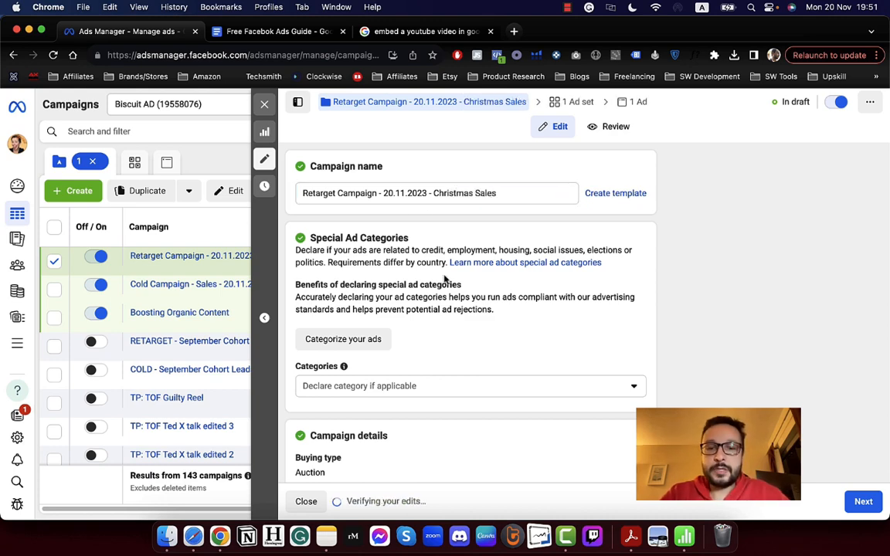
Continue from the campaign settings to its ad set and name the ad set "Retarget Website Visitors".
{"action": "scroll", "coordinate": [445, 279], "scroll_direction": "down", "scroll_amount": 3}
{"action": "scroll", "coordinate": [444, 279], "scroll_direction": "down", "scroll_amount": 2}
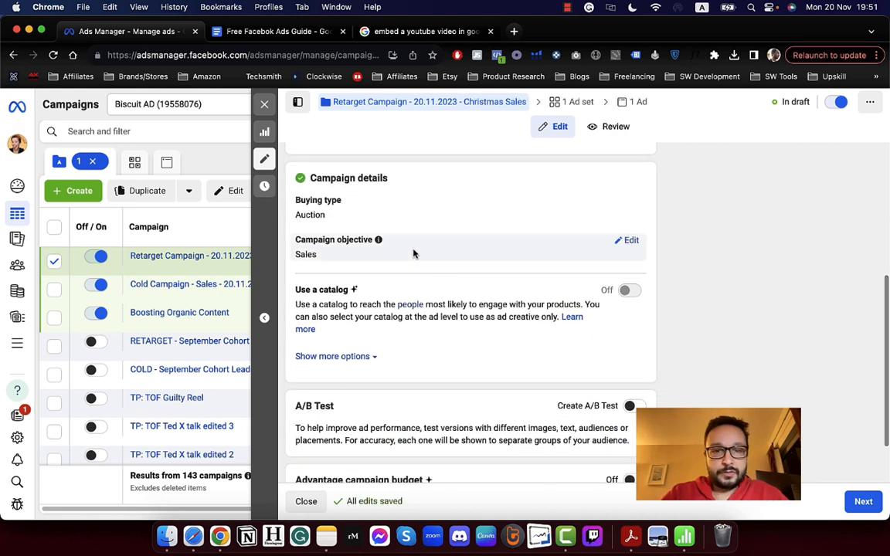
{"action": "scroll", "coordinate": [413, 252], "scroll_direction": "down", "scroll_amount": 3}
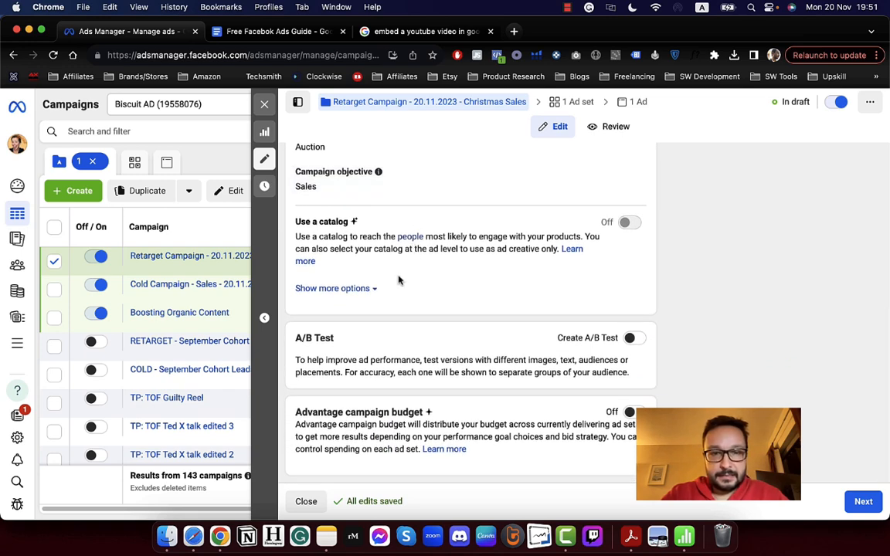
{"action": "left_click", "coordinate": [864, 502]}
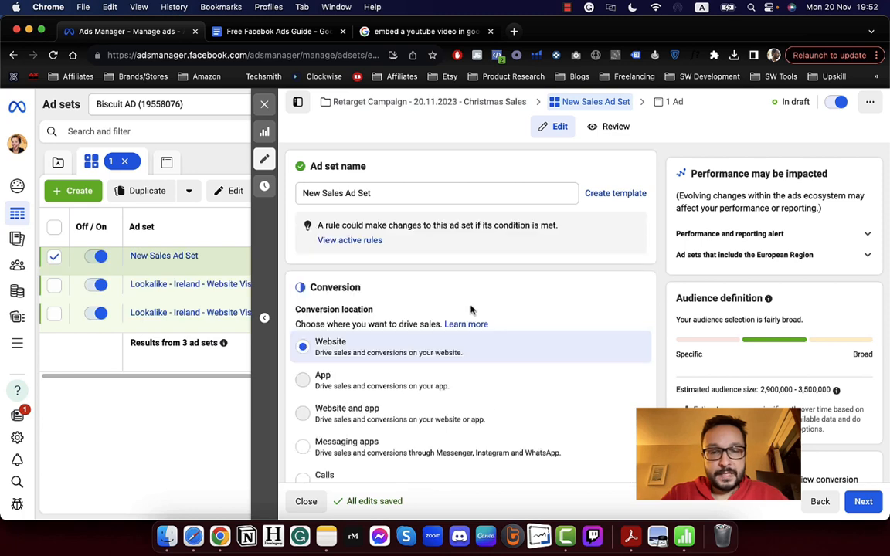
{"action": "triple_click", "coordinate": [330, 191]}
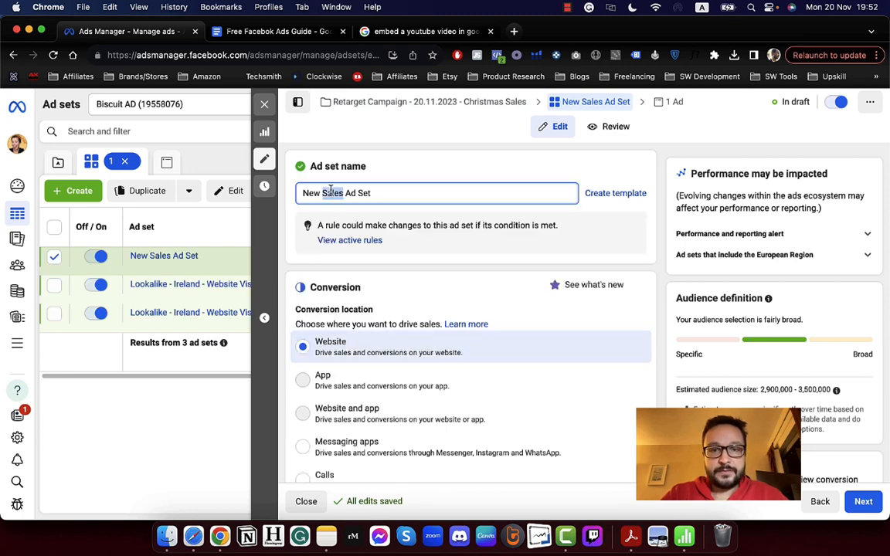
{"action": "type", "text": "Reta"}
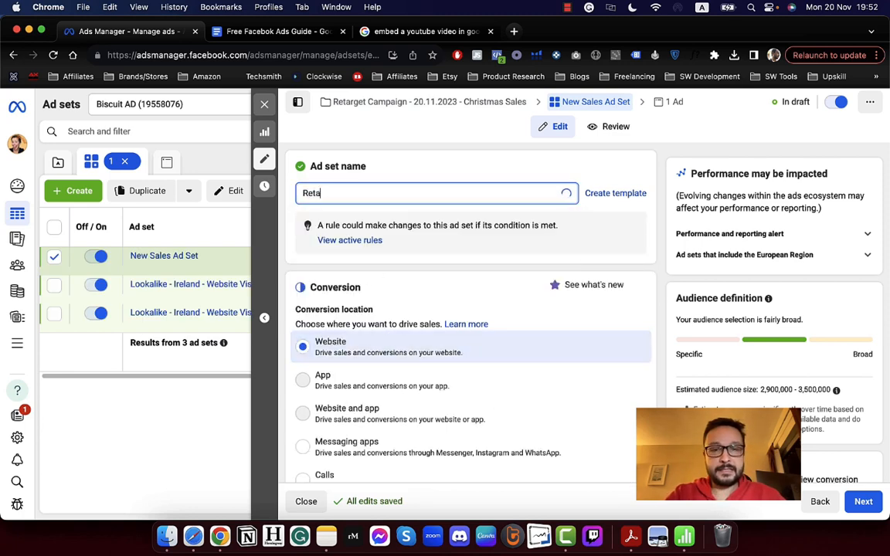
{"action": "type", "text": "rget "}
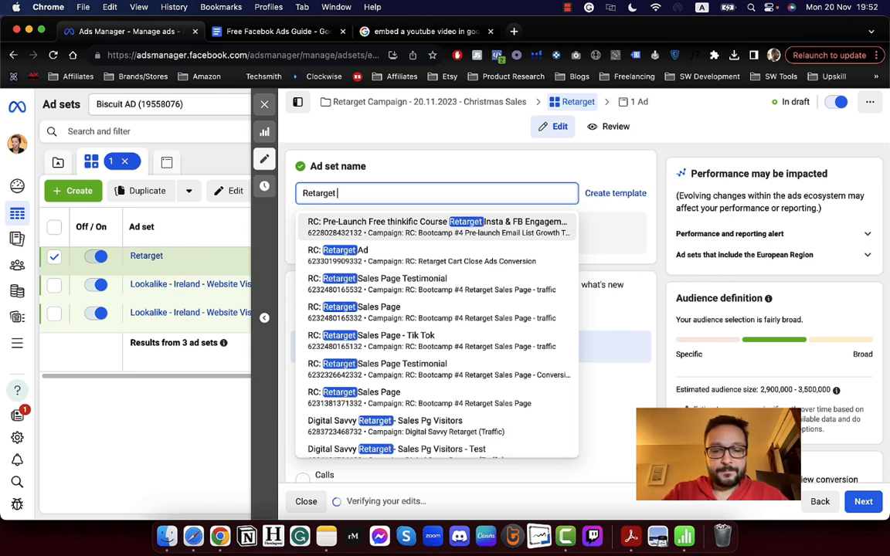
{"action": "type", "text": "Website"}
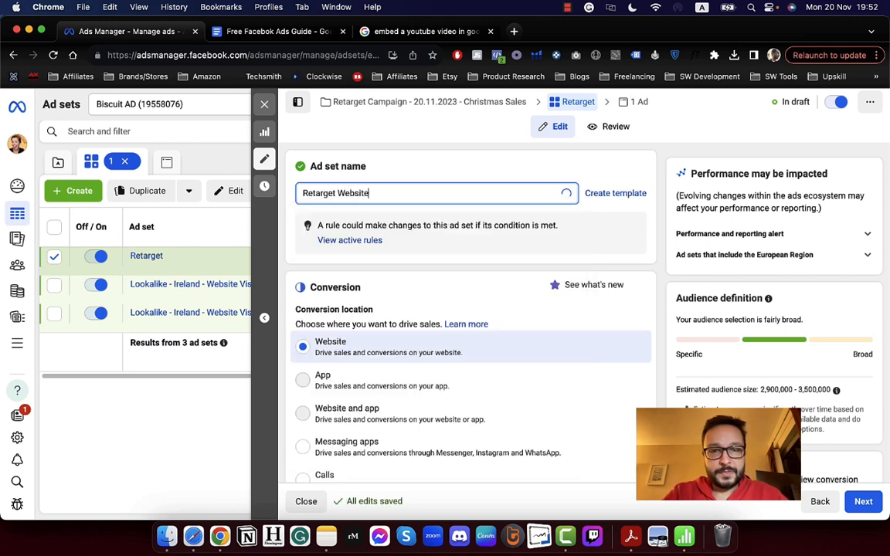
{"action": "type", "text": " Visitors"}
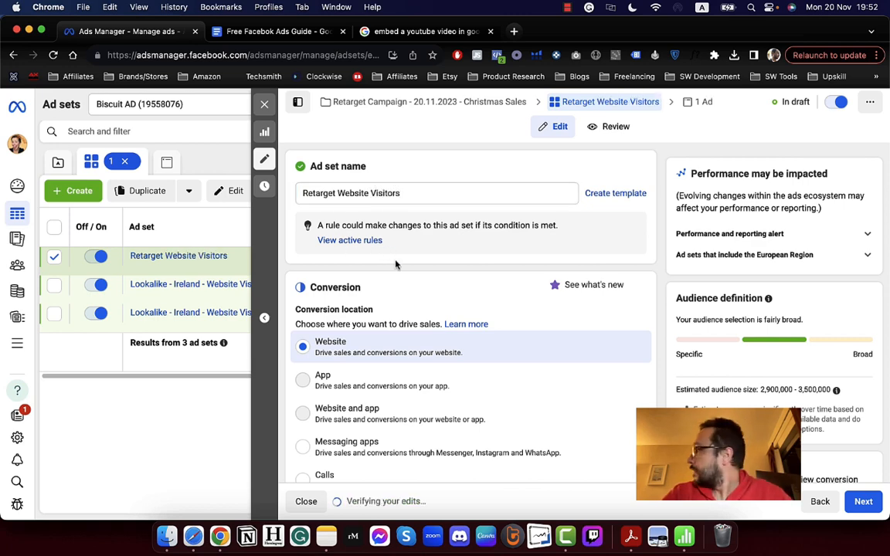
Set the conversion event of the "Retarget Website Visitors" ad set to Purchase.
{"action": "scroll", "coordinate": [396, 262], "scroll_direction": "down", "scroll_amount": 2}
{"action": "scroll", "coordinate": [396, 271], "scroll_direction": "down", "scroll_amount": 5}
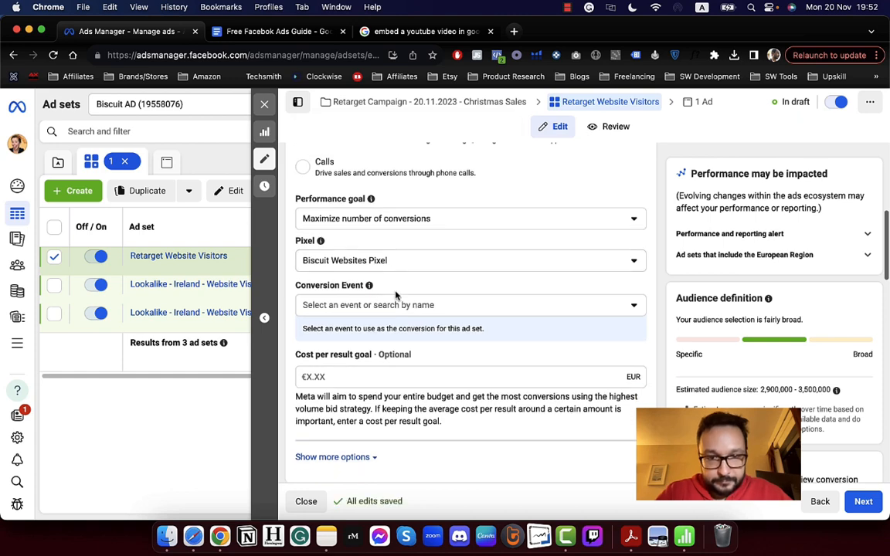
{"action": "left_click", "coordinate": [389, 305]}
{"action": "scroll", "coordinate": [378, 386], "scroll_direction": "down", "scroll_amount": 2}
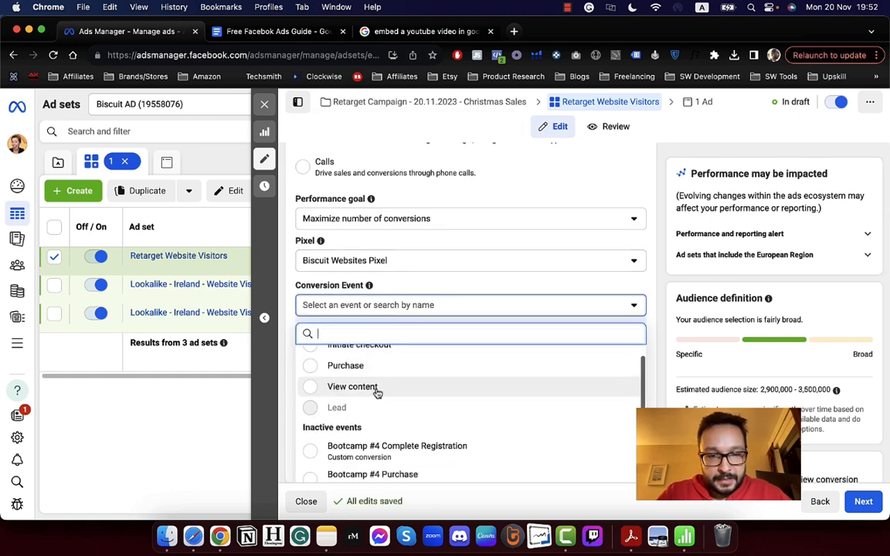
{"action": "left_click", "coordinate": [370, 374]}
{"action": "mouse_move", "coordinate": [418, 328]}
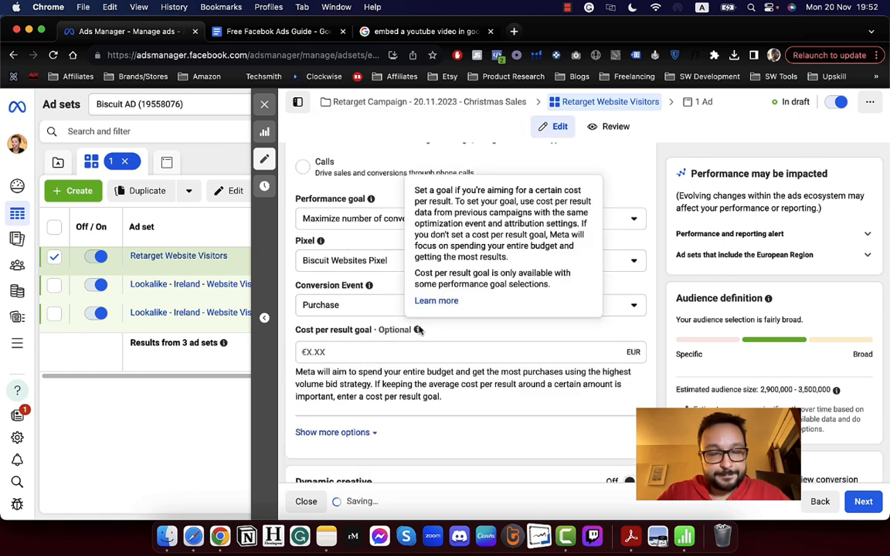
Set the daily budget of the "Retarget Website Visitors" ad set to €2.
{"action": "scroll", "coordinate": [418, 327], "scroll_direction": "down", "scroll_amount": 3}
{"action": "scroll", "coordinate": [418, 327], "scroll_direction": "down", "scroll_amount": 6}
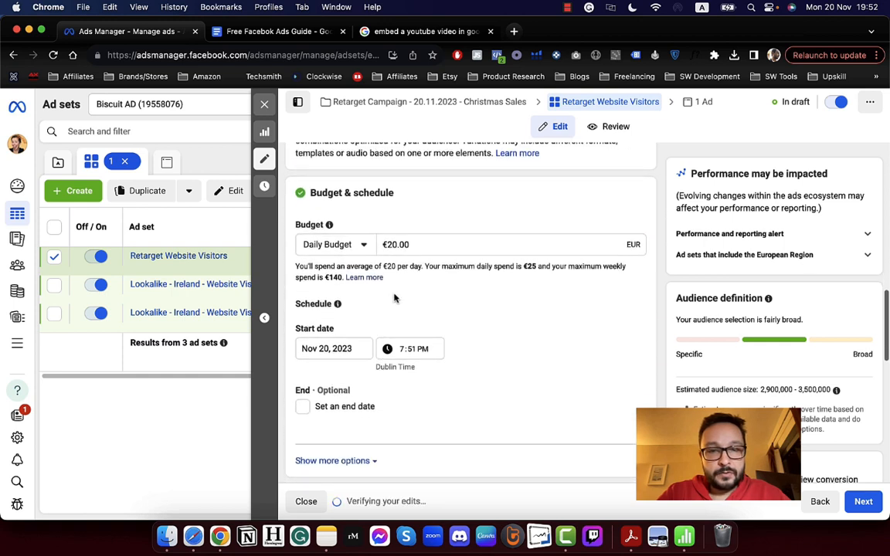
{"action": "triple_click", "coordinate": [395, 245]}
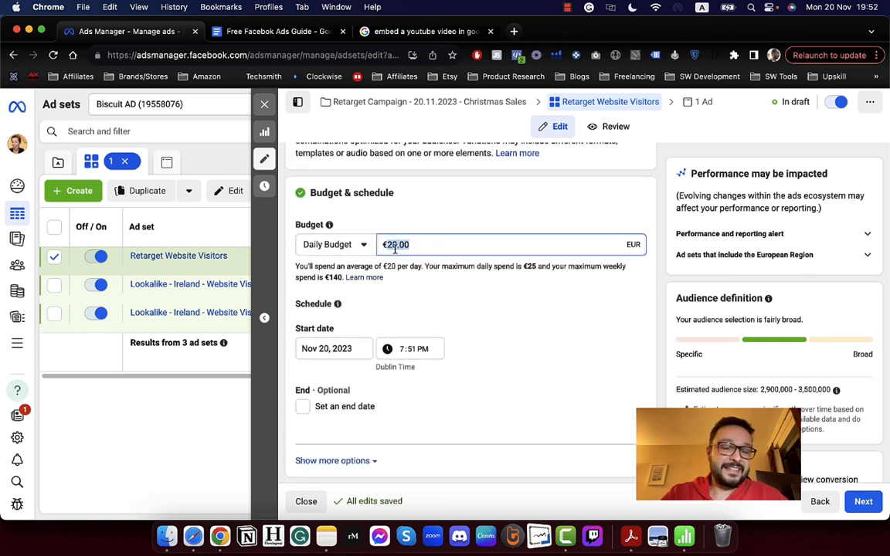
{"action": "key", "text": "BackSpace"}
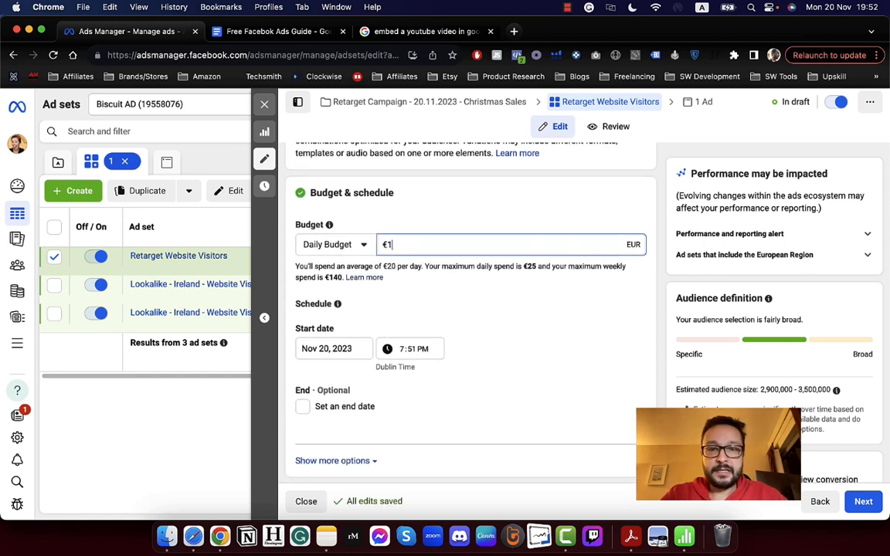
{"action": "type", "text": "1"}
{"action": "key", "text": "BackSpace"}
{"action": "type", "text": "2"}
{"action": "left_click", "coordinate": [406, 270]}
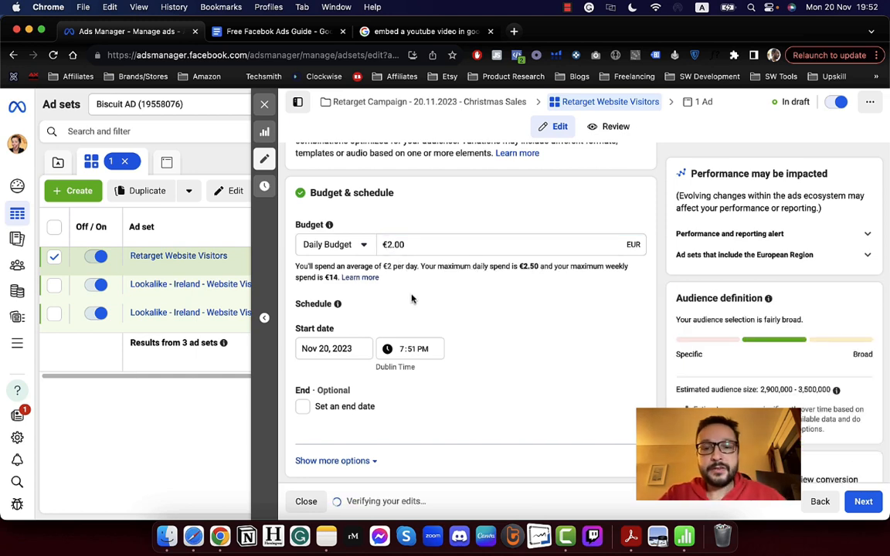
Switch the ad set to the original audience options and add the custom audience "All Website Visitors - Last 180 Days - 20.11.2023".
{"action": "scroll", "coordinate": [411, 298], "scroll_direction": "down", "scroll_amount": 5}
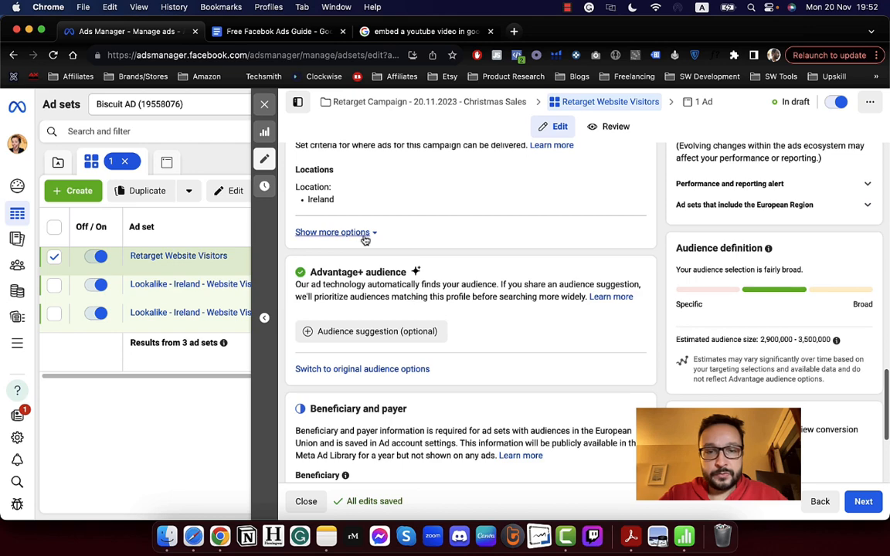
{"action": "left_click", "coordinate": [388, 370]}
{"action": "left_click", "coordinate": [456, 328]}
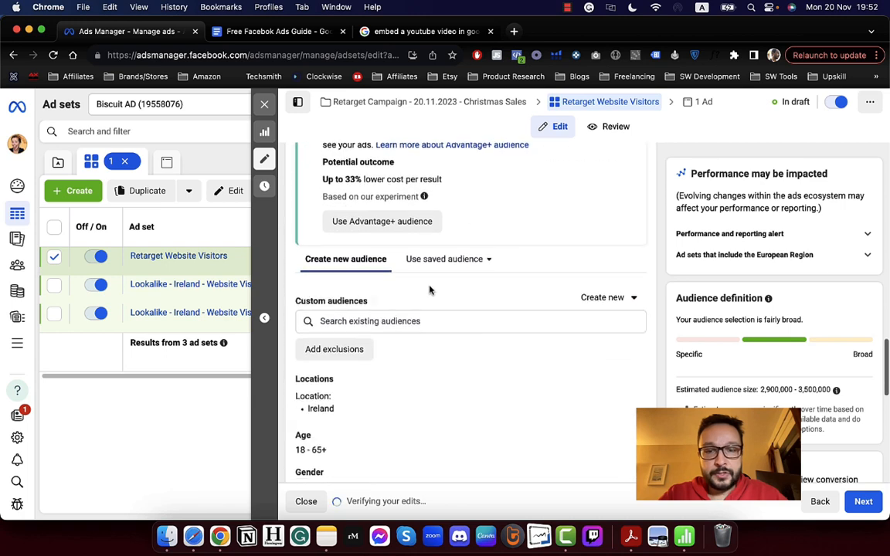
{"action": "left_click", "coordinate": [421, 323]}
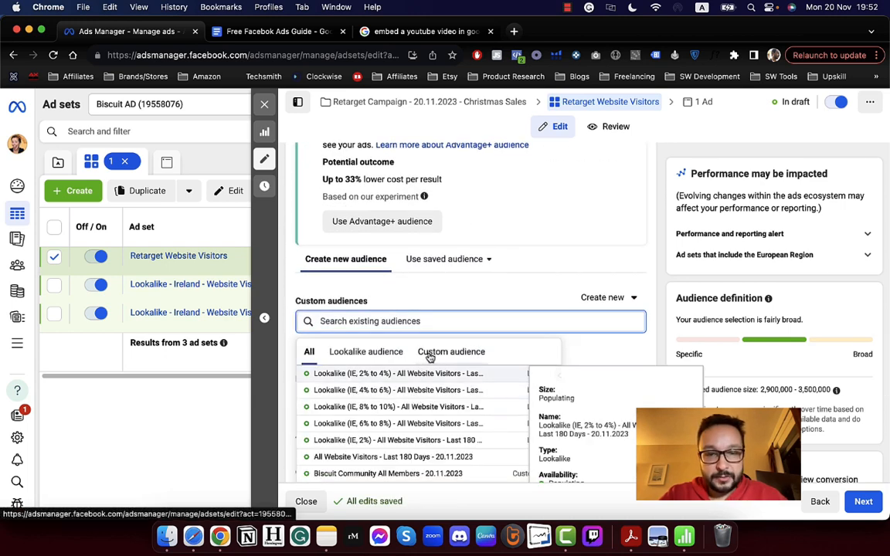
{"action": "left_click", "coordinate": [439, 354]}
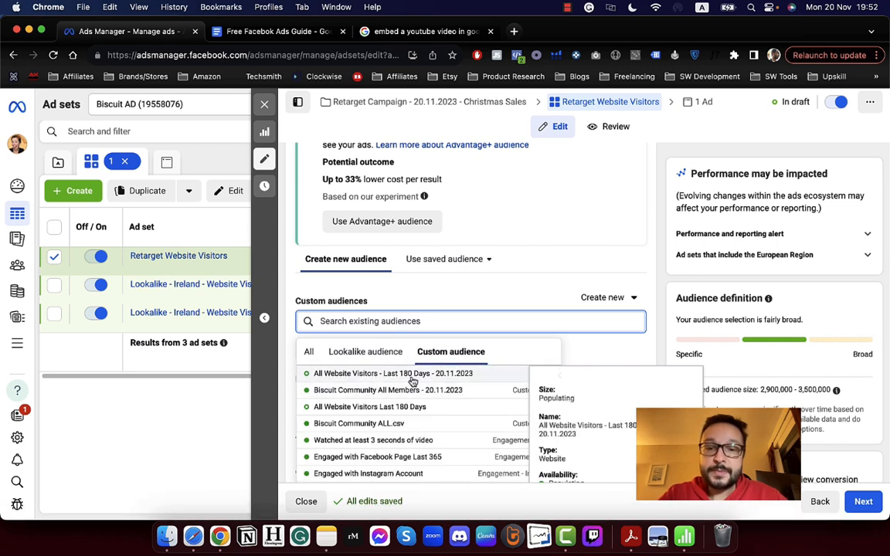
{"action": "left_click", "coordinate": [412, 374]}
{"action": "left_click", "coordinate": [476, 308]}
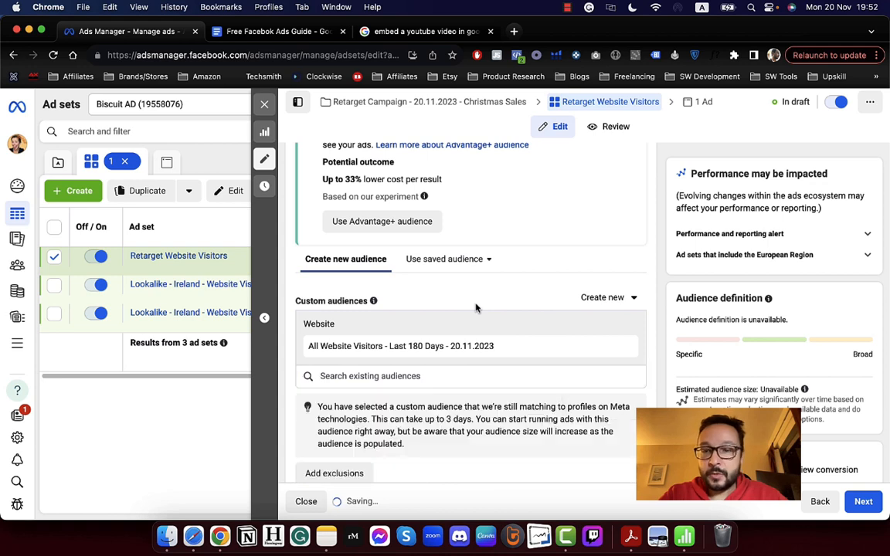
{"action": "scroll", "coordinate": [487, 298], "scroll_direction": "down", "scroll_amount": 1}
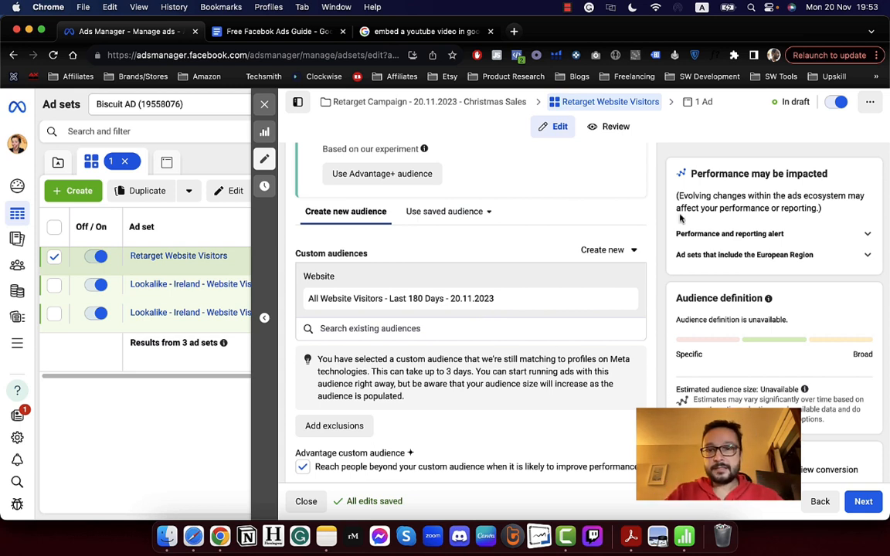
Review the setup of the new sales ad in the "Retarget Website Visitors" ad set and return to the ad sets list.
{"action": "left_click", "coordinate": [863, 503]}
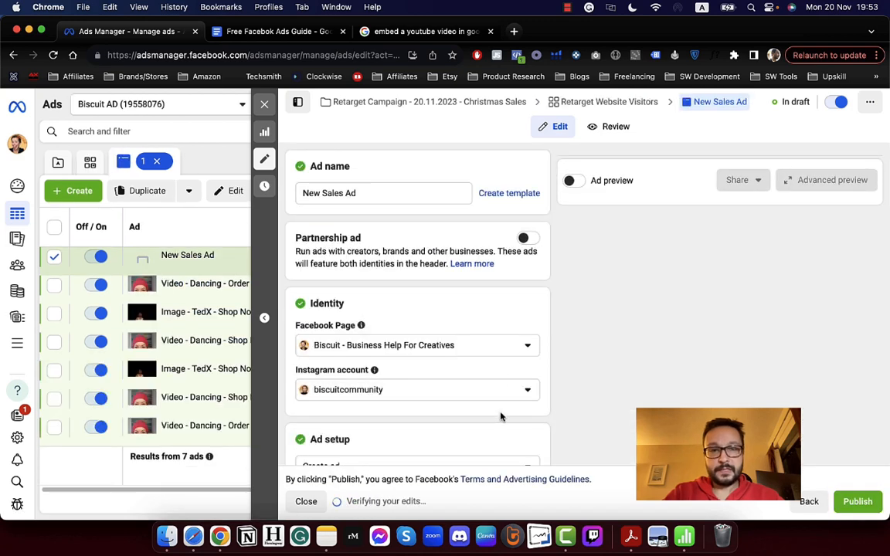
{"action": "scroll", "coordinate": [501, 415], "scroll_direction": "down", "scroll_amount": 5}
{"action": "scroll", "coordinate": [371, 386], "scroll_direction": "down", "scroll_amount": 5}
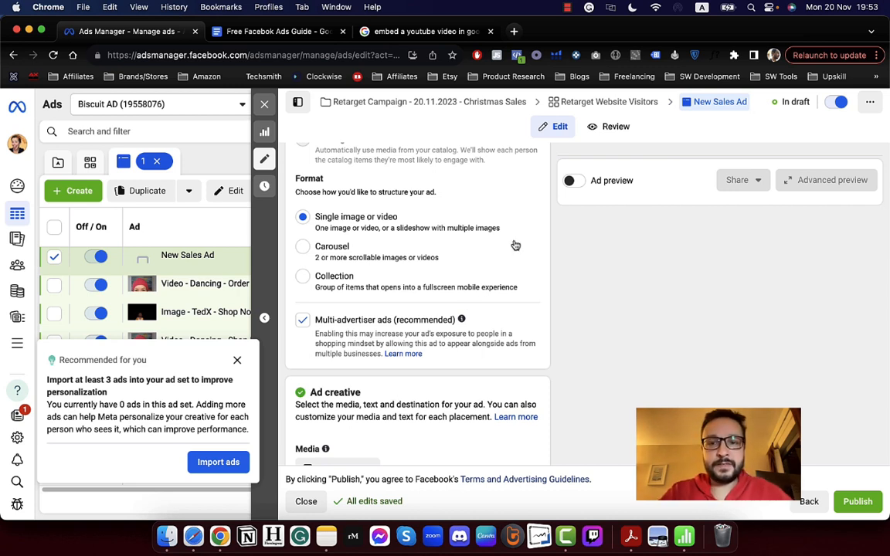
{"action": "left_click", "coordinate": [264, 105]}
{"action": "left_click", "coordinate": [370, 165]}
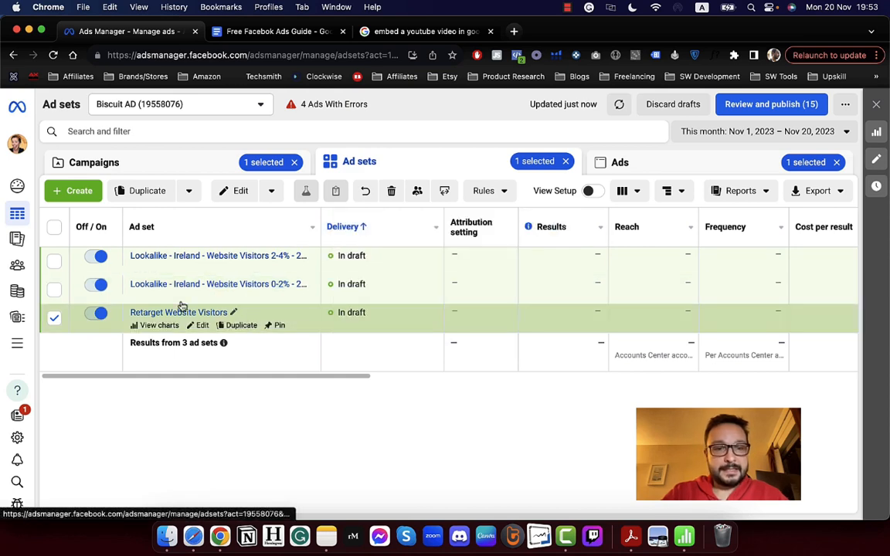
Filter the ad sets list by the "Retarget Campaign - 20.11.2023 - Christmas Sales" campaign alone, clearing the existing ad set and ad selections.
{"action": "left_click", "coordinate": [195, 173]}
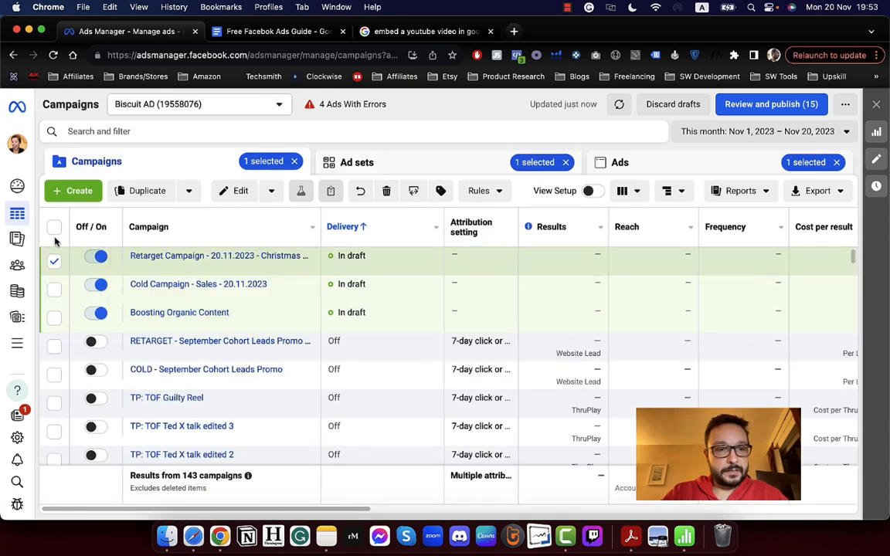
{"action": "left_click", "coordinate": [53, 227]}
{"action": "left_click", "coordinate": [54, 227]}
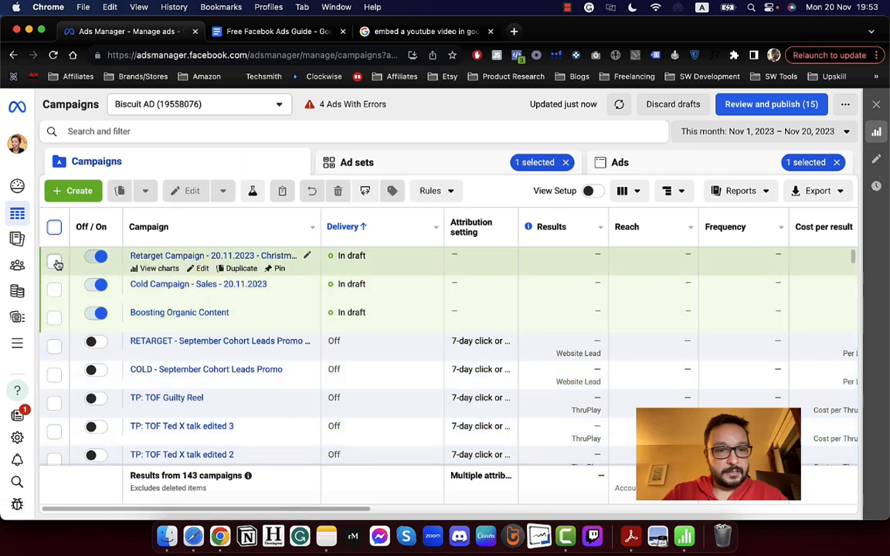
{"action": "left_click", "coordinate": [54, 261]}
{"action": "left_click", "coordinate": [566, 162]}
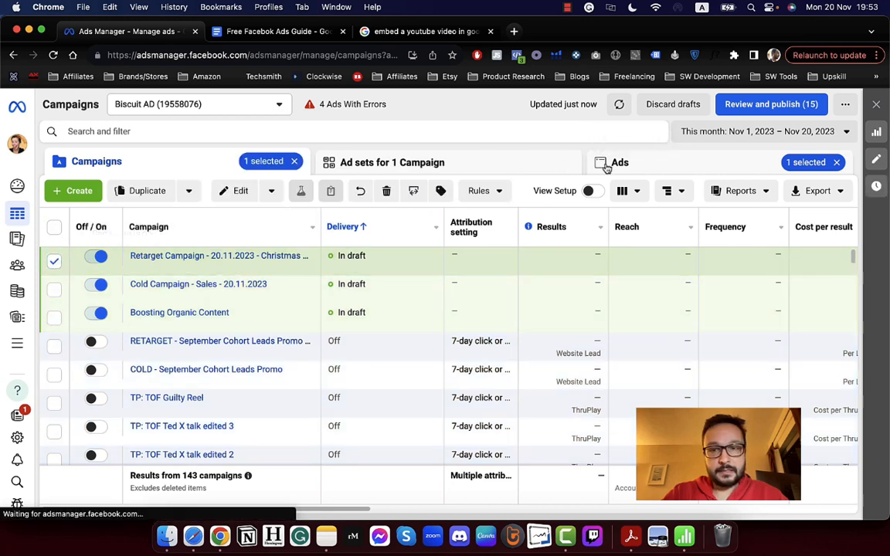
{"action": "left_click", "coordinate": [836, 162]}
{"action": "left_click", "coordinate": [436, 172]}
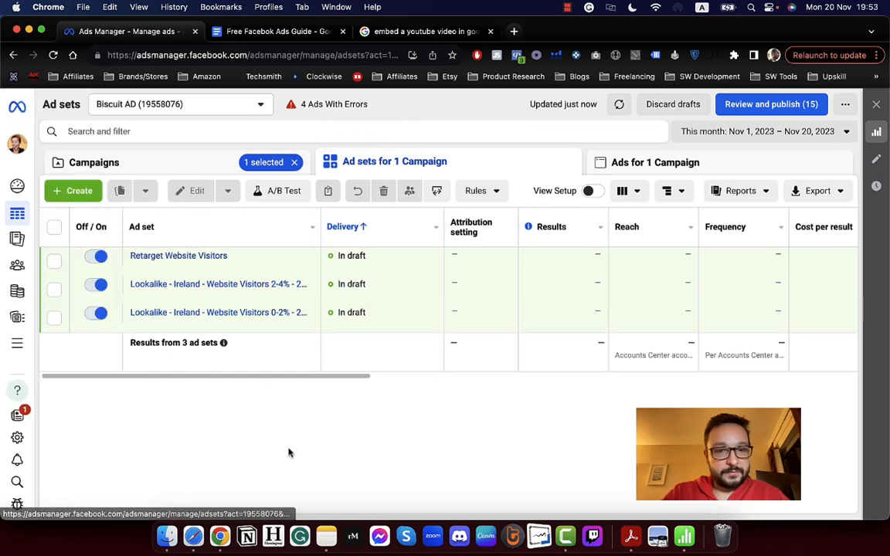
Duplicate the "Retarget Website Visitors" ad set once into the existing Christmas retarget campaign and name the copy "Retarget Instagram & Facebook Engaged".
{"action": "left_click", "coordinate": [54, 262]}
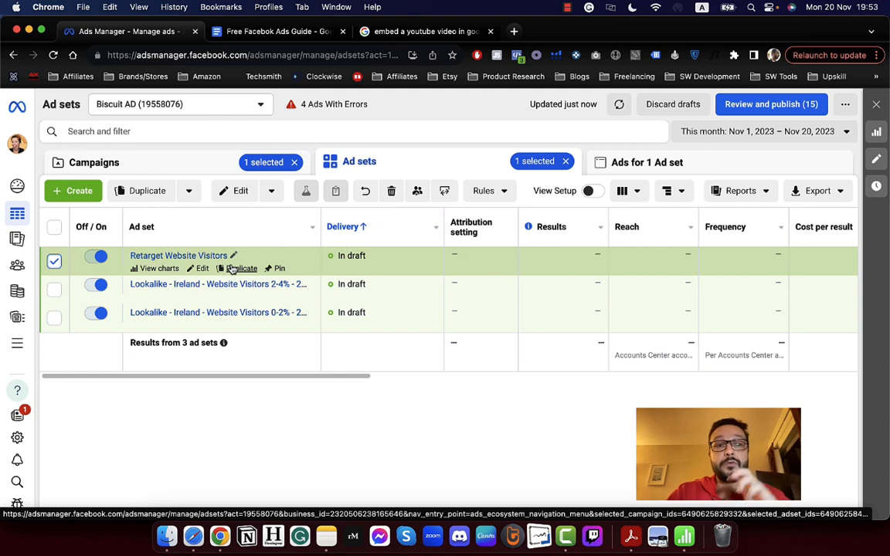
{"action": "left_click", "coordinate": [234, 268]}
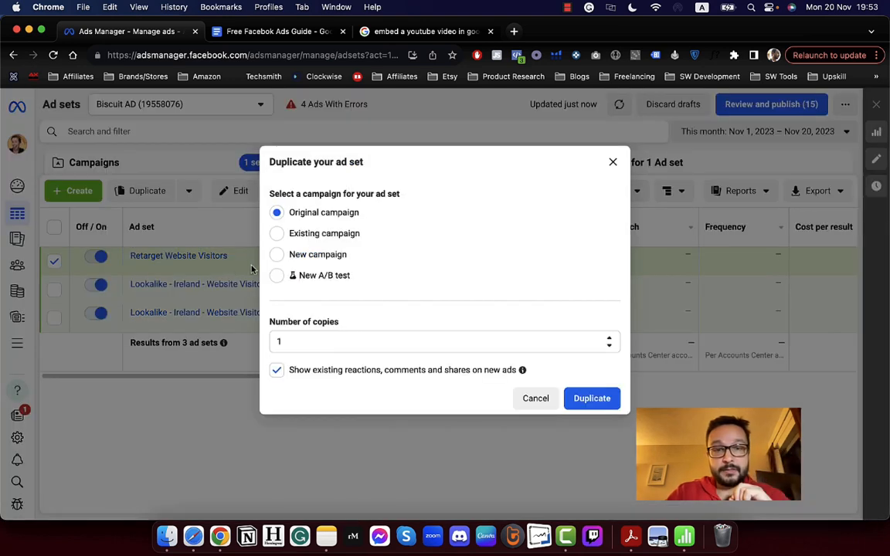
{"action": "left_click", "coordinate": [335, 239]}
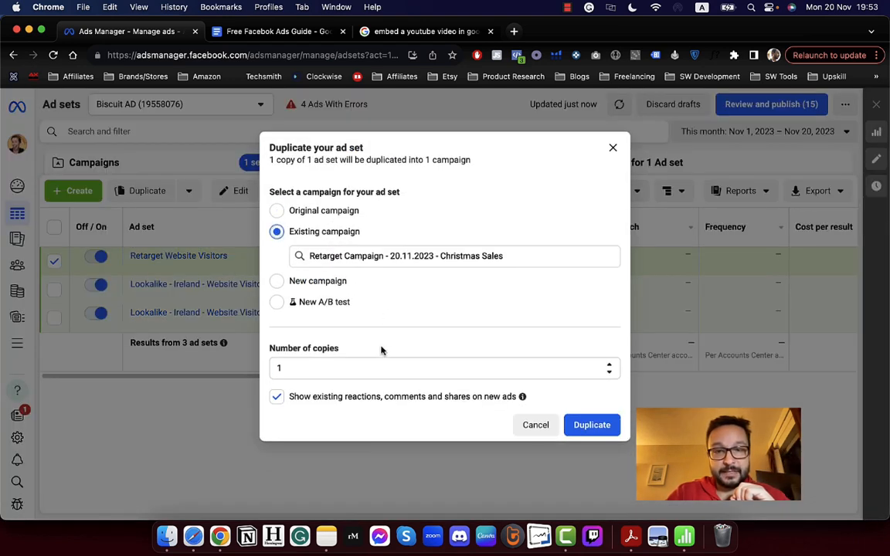
{"action": "left_click", "coordinate": [581, 425]}
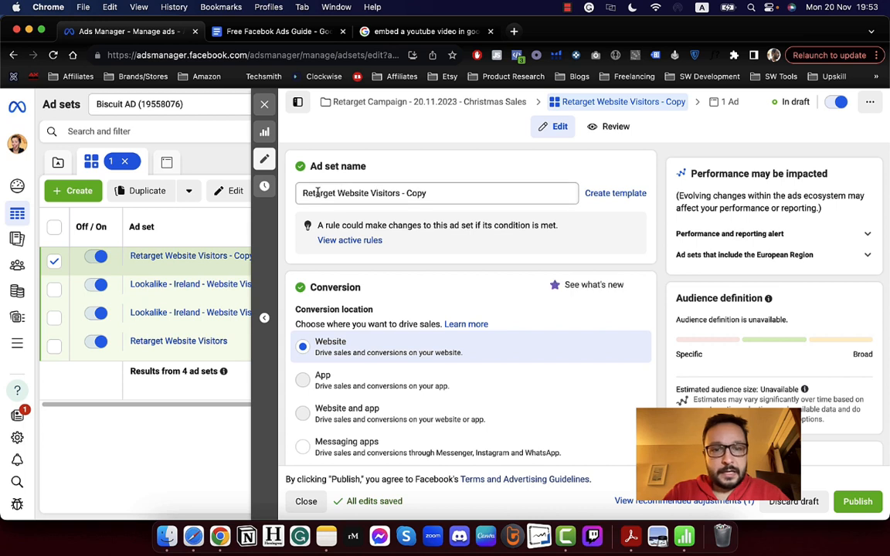
{"action": "left_click_drag", "start_coordinate": [336, 194], "coordinate": [463, 196]}
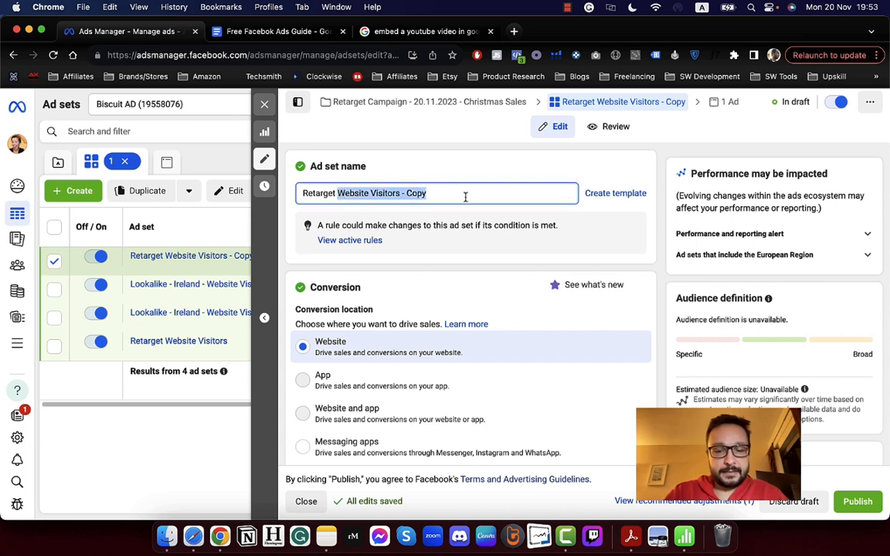
{"action": "type", "text": "Instagram & Facebook Engaged"}
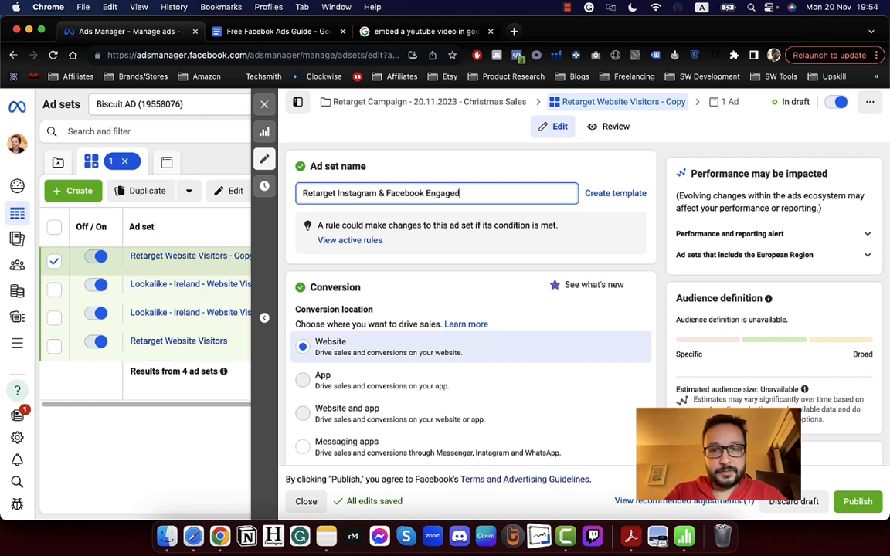
Remove the custom audience "All Website Visitors - Last 180 Days - 20.11.2023" from the "Retarget Instagram & Facebook Engaged" ad set.
{"action": "scroll", "coordinate": [488, 258], "scroll_direction": "down", "scroll_amount": 10}
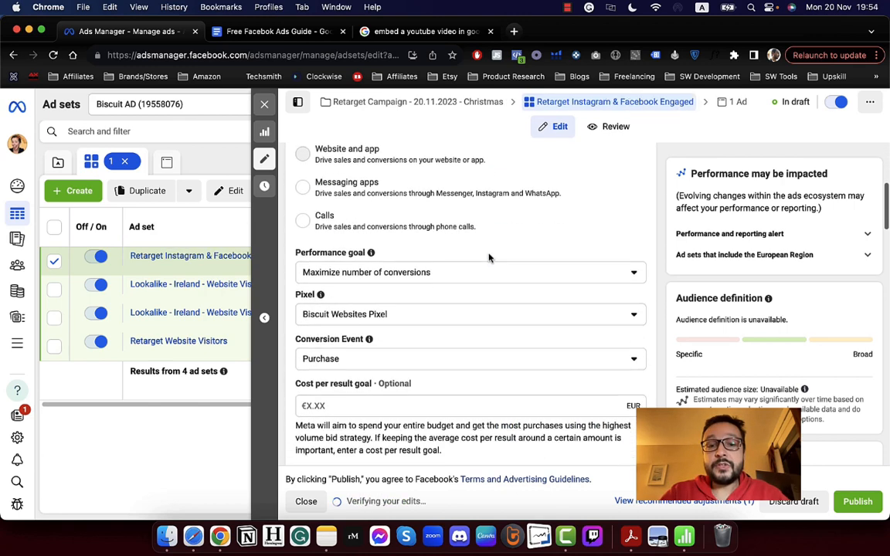
{"action": "scroll", "coordinate": [489, 258], "scroll_direction": "down", "scroll_amount": 10}
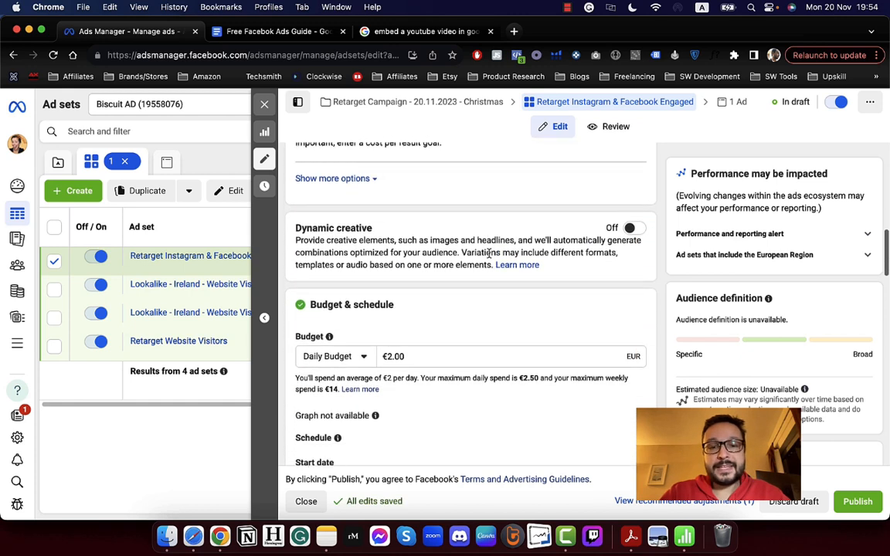
{"action": "scroll", "coordinate": [489, 258], "scroll_direction": "down", "scroll_amount": 8}
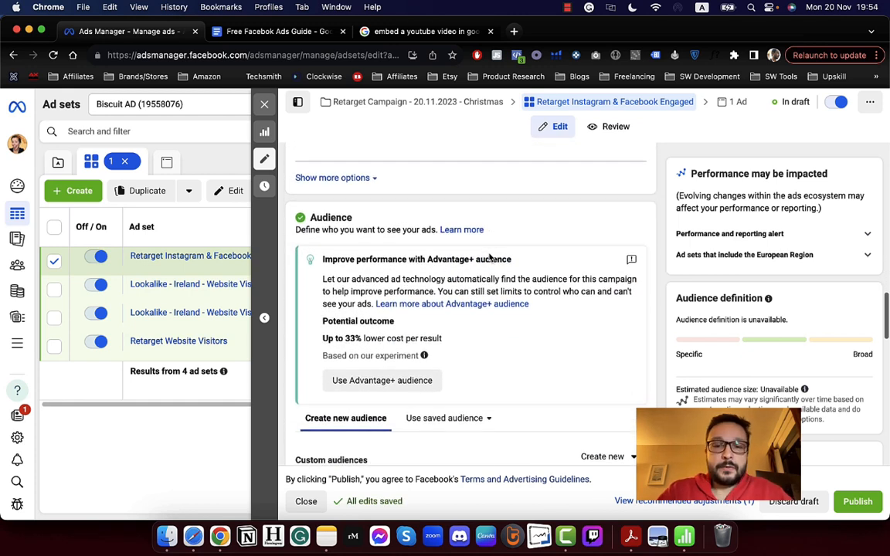
{"action": "scroll", "coordinate": [488, 255], "scroll_direction": "down", "scroll_amount": 1}
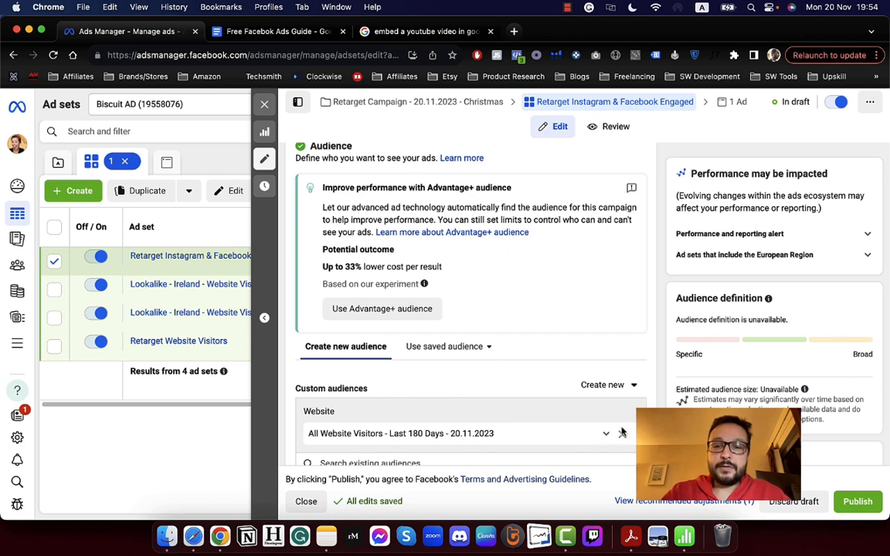
{"action": "left_click", "coordinate": [623, 438]}
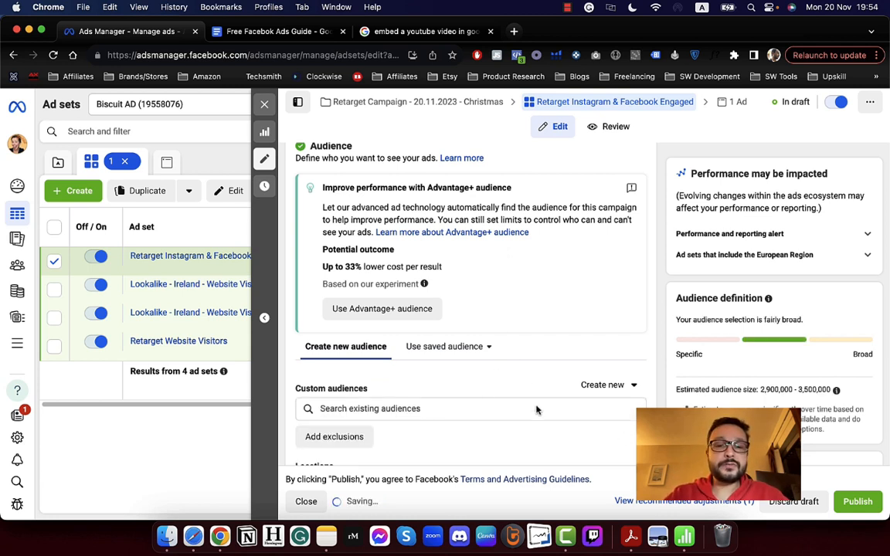
Add the custom audiences "Engaged with Facebook Page Last 365" and "Engaged with Instagram Account" to the ad set and close its editor.
{"action": "left_click", "coordinate": [449, 405]}
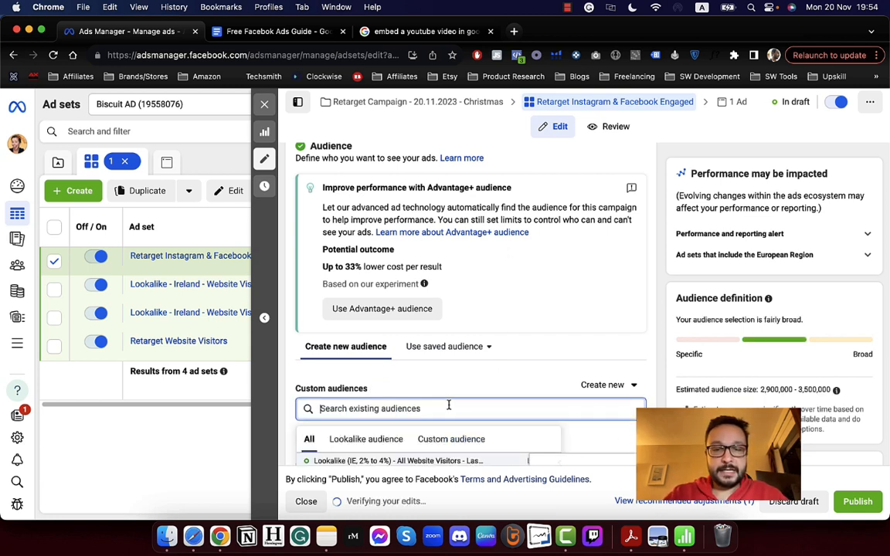
{"action": "left_click", "coordinate": [449, 439]}
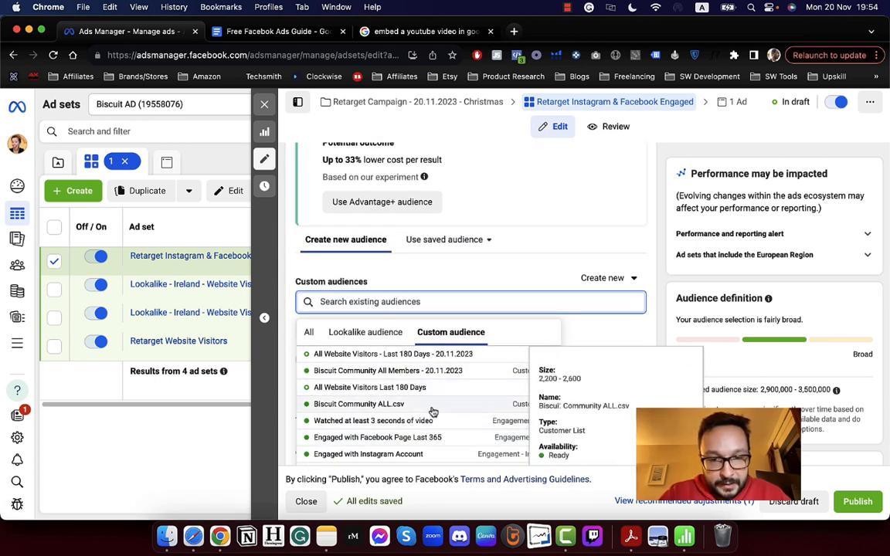
{"action": "scroll", "coordinate": [431, 411], "scroll_direction": "down", "scroll_amount": 2}
{"action": "scroll", "coordinate": [434, 410], "scroll_direction": "down", "scroll_amount": 1}
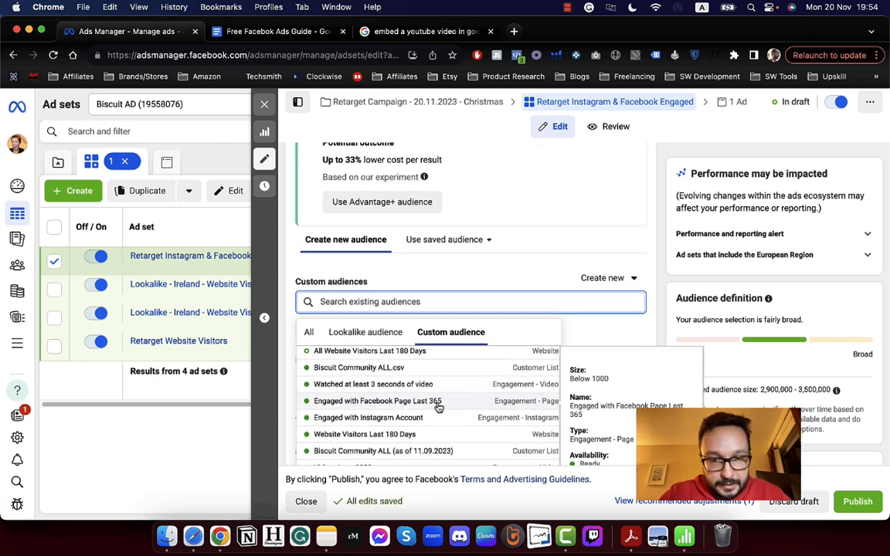
{"action": "left_click", "coordinate": [438, 408]}
{"action": "type", "text": "insta"}
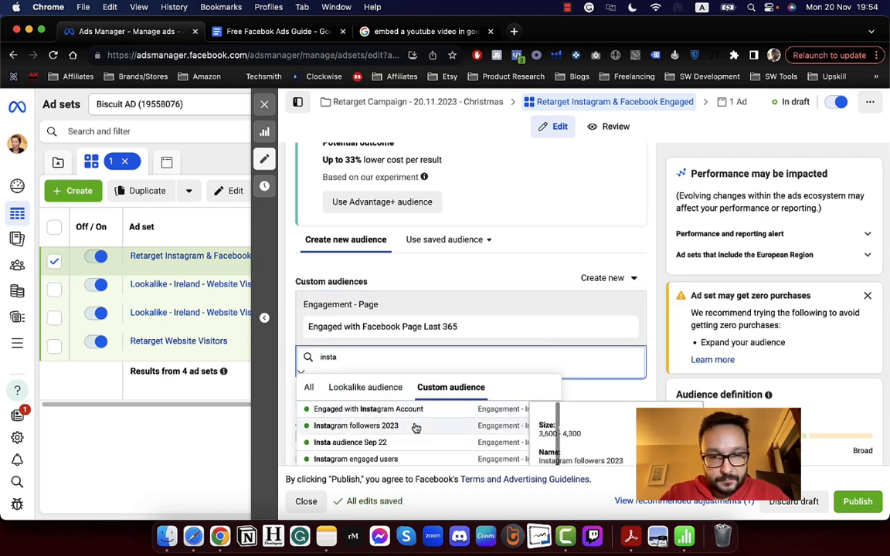
{"action": "left_click", "coordinate": [421, 410]}
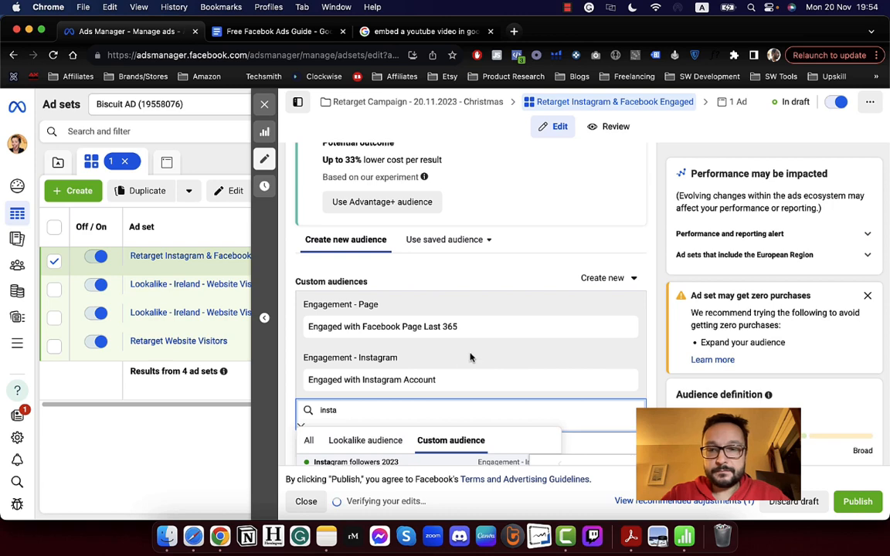
{"action": "left_click", "coordinate": [512, 294]}
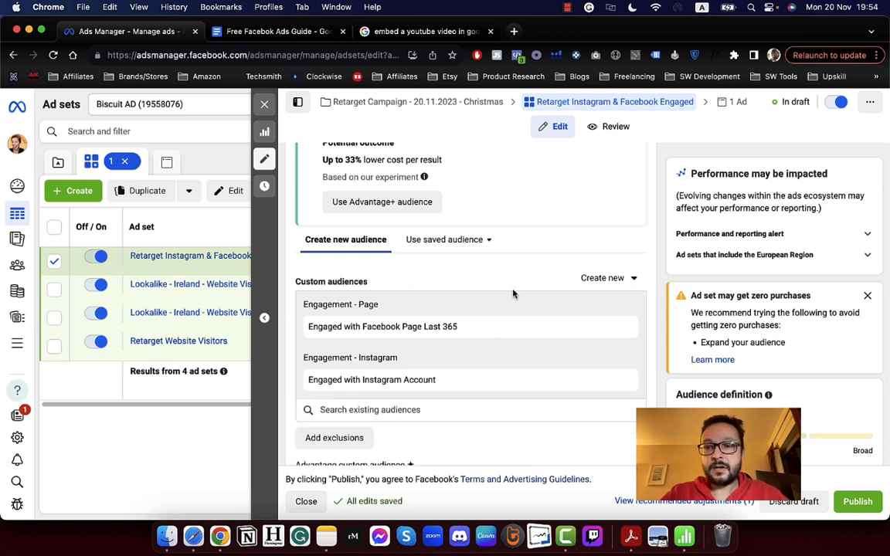
{"action": "scroll", "coordinate": [512, 294], "scroll_direction": "down", "scroll_amount": 3}
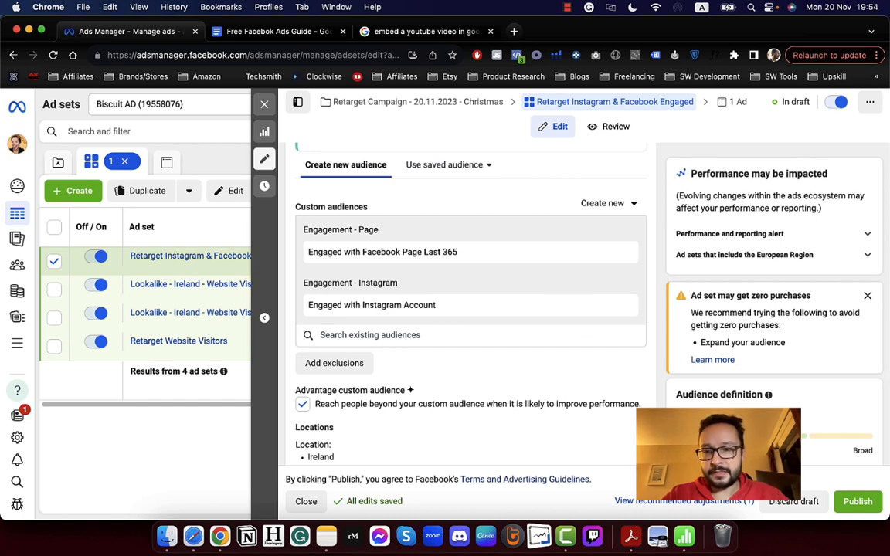
{"action": "left_click", "coordinate": [265, 103]}
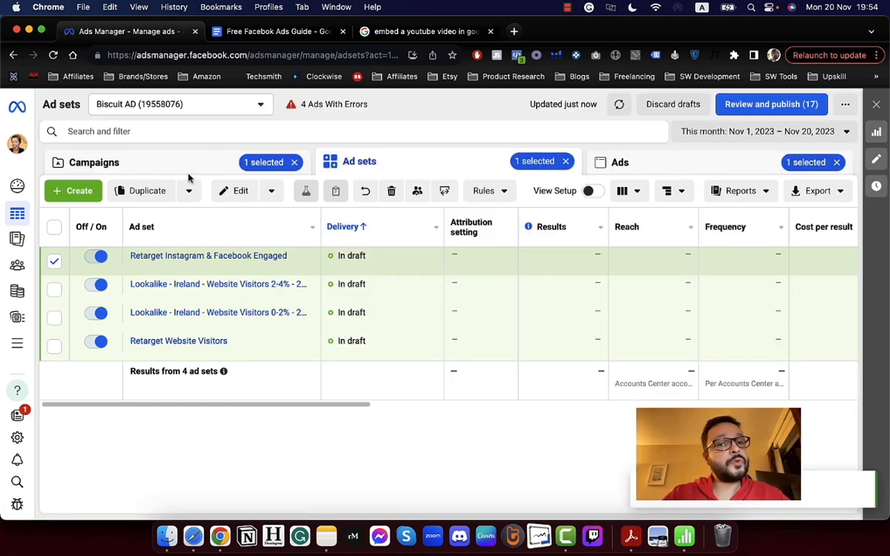
Duplicate the "Retarget Instagram & Facebook Engaged" ad set once into the existing campaign "Retarget Campaign - 20.11.2023 - Christmas Sales".
{"action": "left_click", "coordinate": [54, 262]}
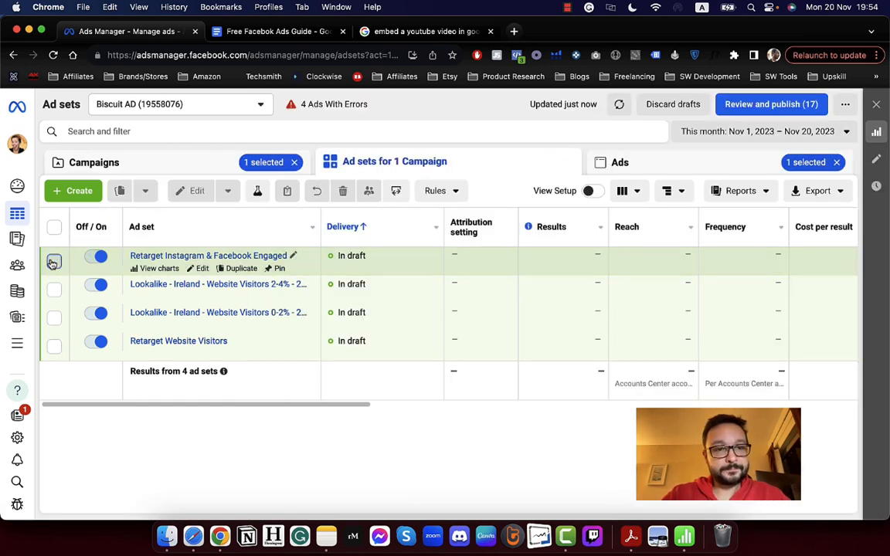
{"action": "left_click", "coordinate": [55, 262]}
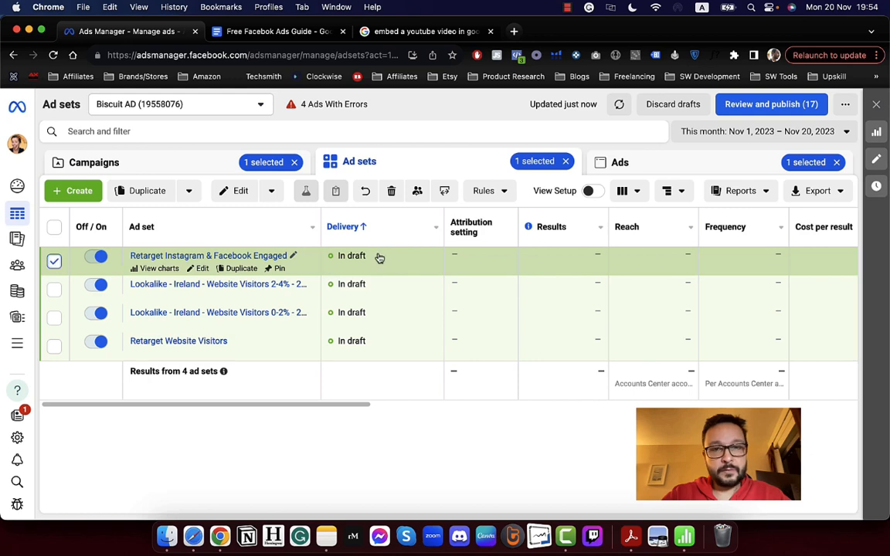
{"action": "left_click", "coordinate": [163, 192]}
{"action": "left_click", "coordinate": [340, 290]}
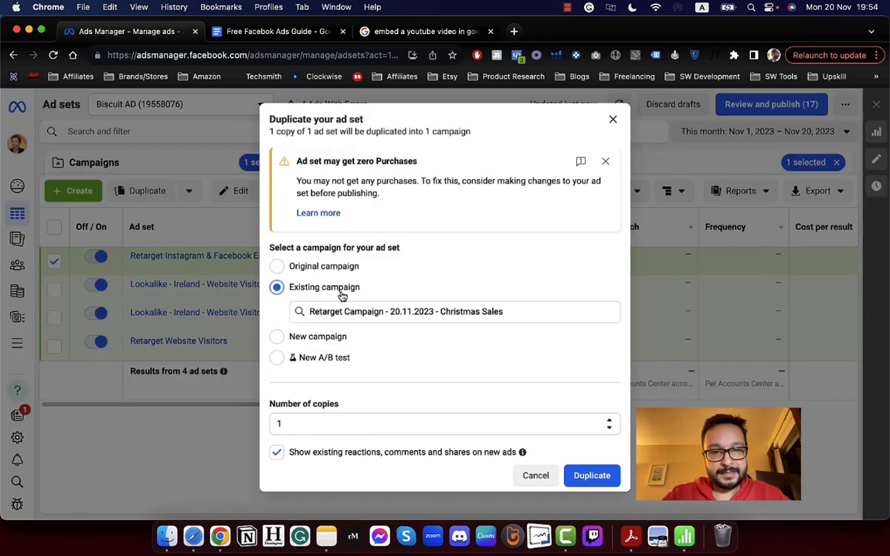
{"action": "left_click", "coordinate": [592, 476]}
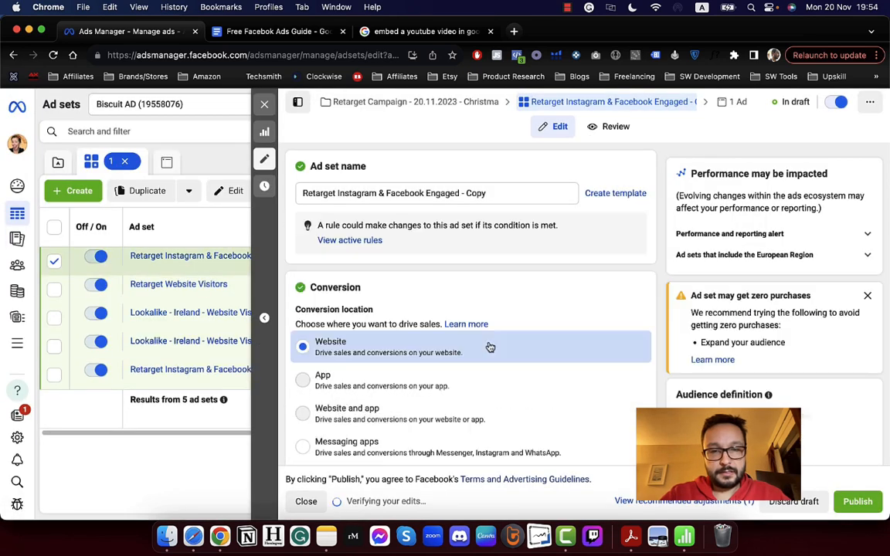
Remove the custom audiences "Engaged with Facebook Page Last 365" and "Engaged with Instagram Account" from the "Retarget Instagram & Facebook Engaged - Copy" ad set.
{"action": "scroll", "coordinate": [489, 346], "scroll_direction": "down", "scroll_amount": 5}
{"action": "scroll", "coordinate": [456, 268], "scroll_direction": "up", "scroll_amount": 1}
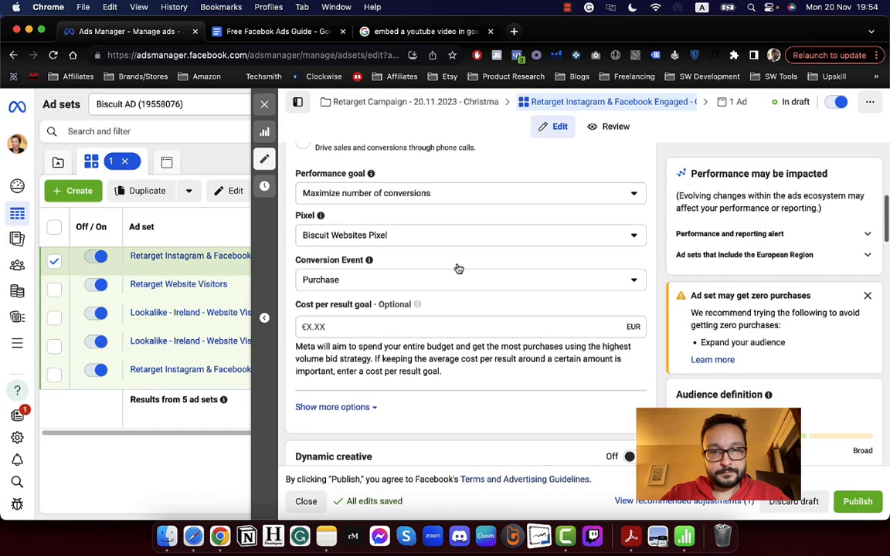
{"action": "scroll", "coordinate": [429, 231], "scroll_direction": "down", "scroll_amount": 5}
{"action": "scroll", "coordinate": [425, 263], "scroll_direction": "down", "scroll_amount": 2}
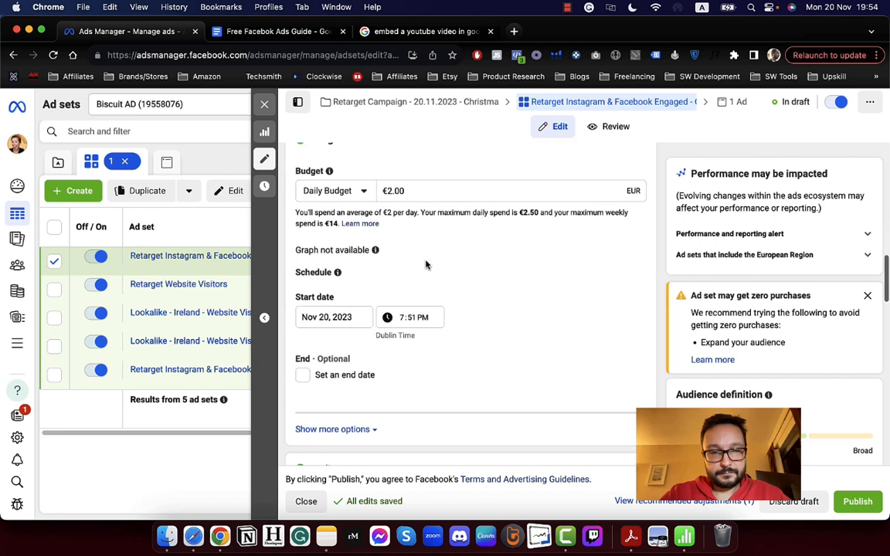
{"action": "scroll", "coordinate": [430, 286], "scroll_direction": "down", "scroll_amount": 6}
{"action": "scroll", "coordinate": [435, 307], "scroll_direction": "down", "scroll_amount": 1}
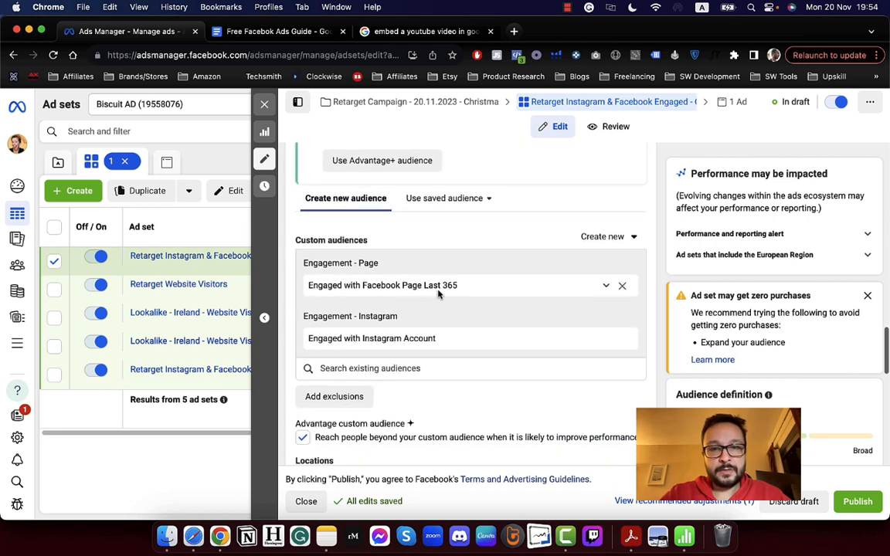
{"action": "left_click", "coordinate": [623, 287]}
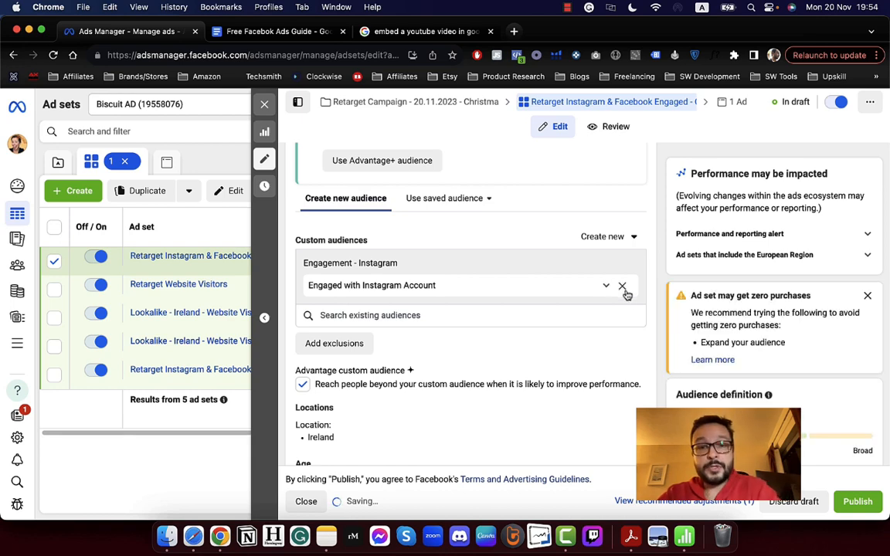
{"action": "left_click", "coordinate": [623, 287]}
Search the existing audiences for "video" and add the custom audience "Watched at least 3 seconds of video" to the copied ad set.
{"action": "left_click", "coordinate": [394, 260]}
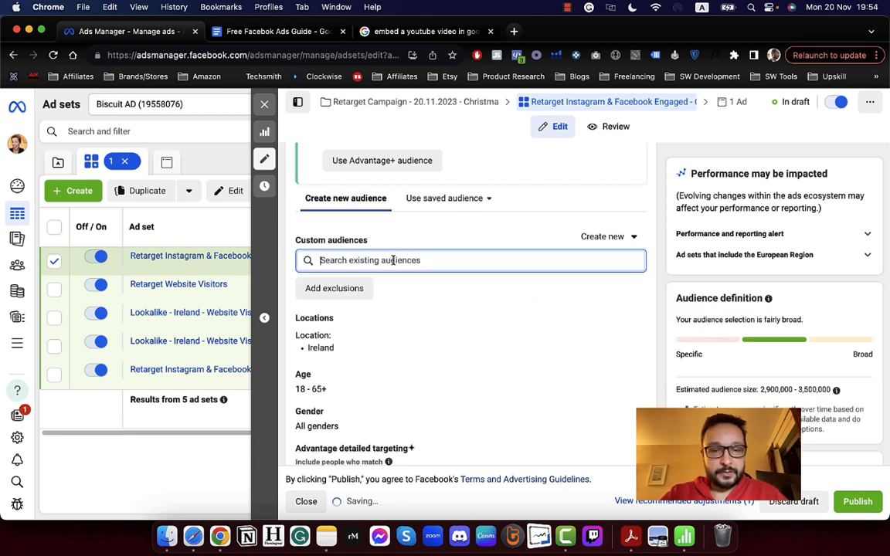
{"action": "type", "text": "vid"}
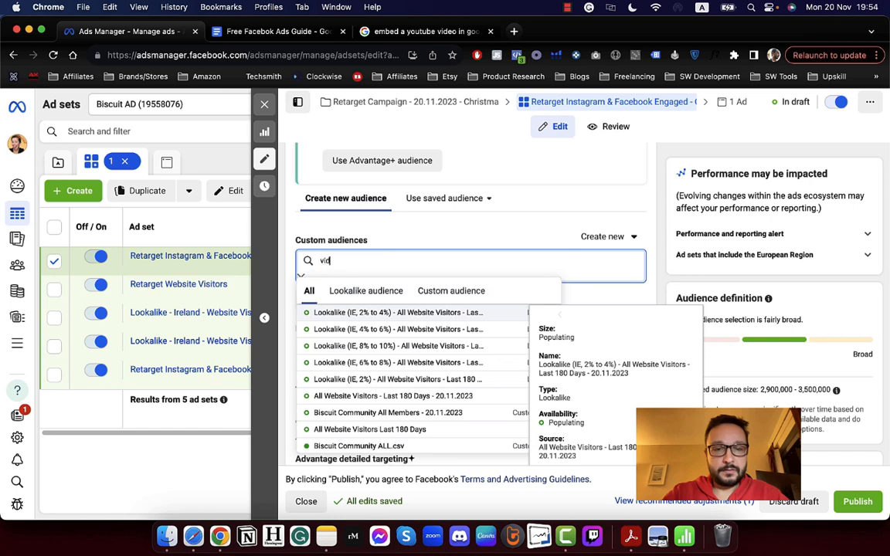
{"action": "type", "text": "eo"}
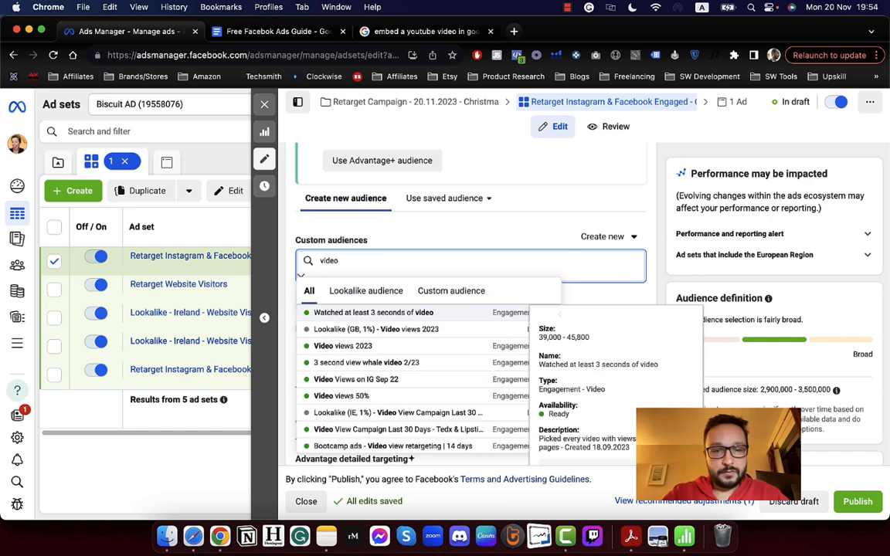
{"action": "left_click", "coordinate": [401, 313]}
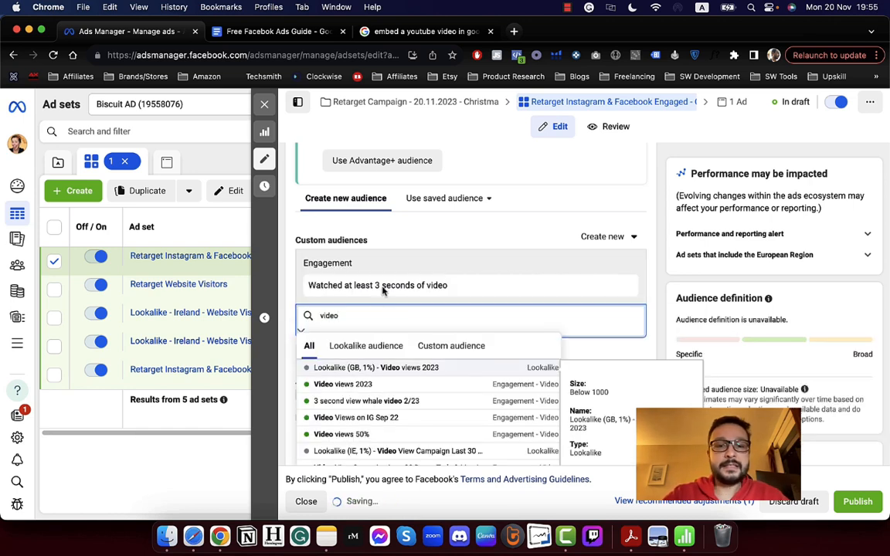
{"action": "left_click", "coordinate": [433, 257]}
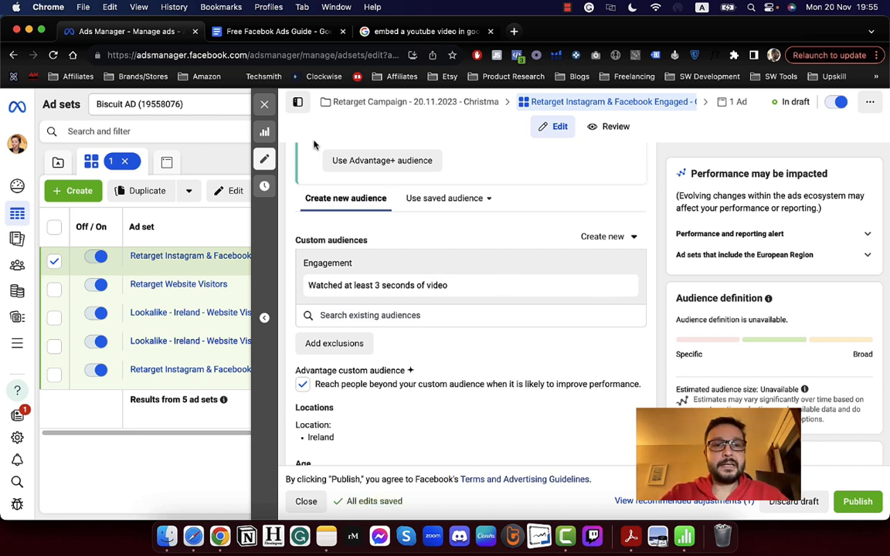
Close the ad set editor and return to the overview of all campaigns.
{"action": "left_click", "coordinate": [264, 103]}
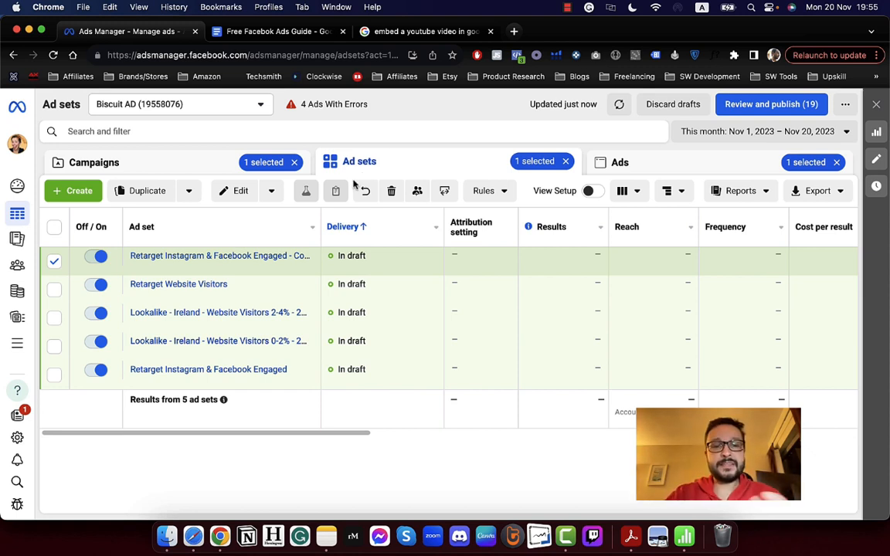
{"action": "mouse_move", "coordinate": [227, 285]}
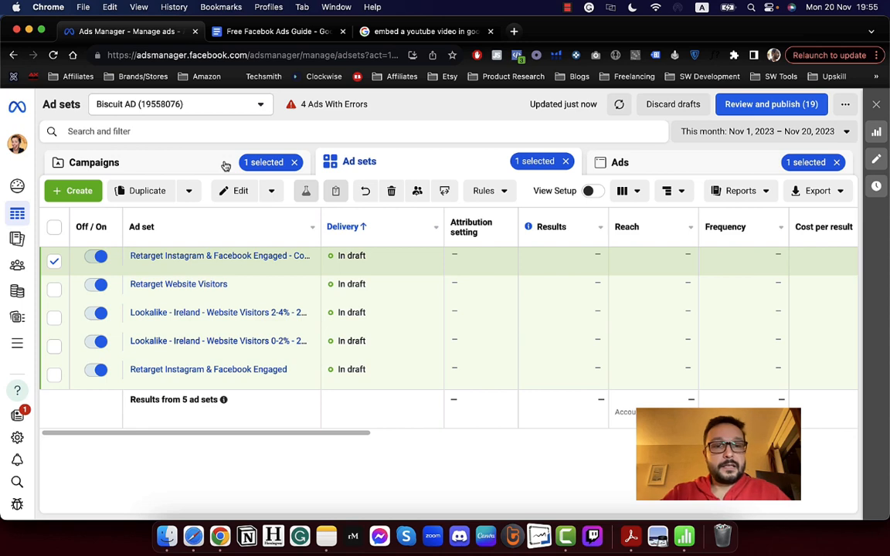
{"action": "left_click", "coordinate": [224, 167]}
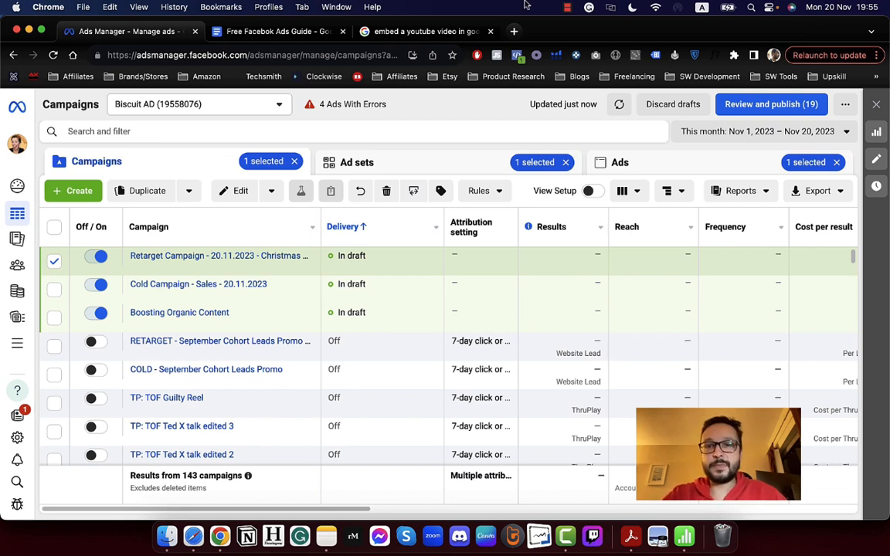
{"action": "left_click", "coordinate": [566, 8]}
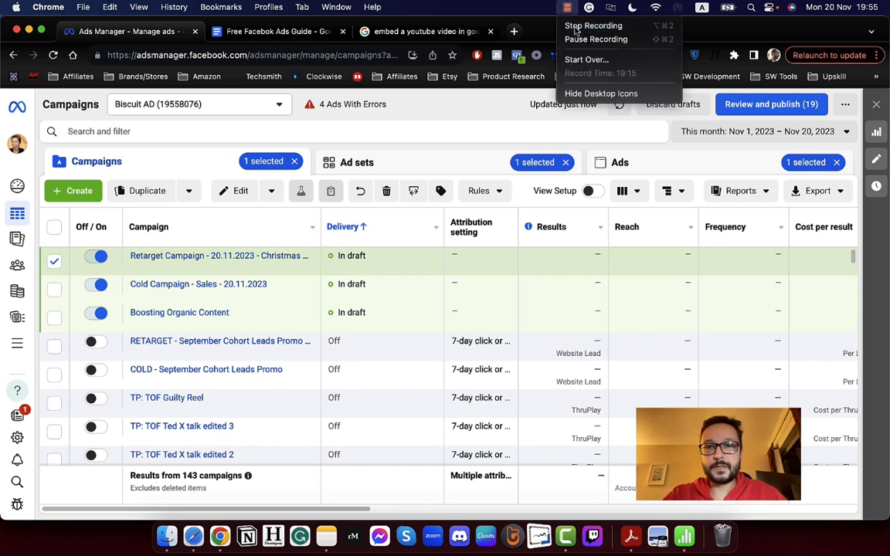